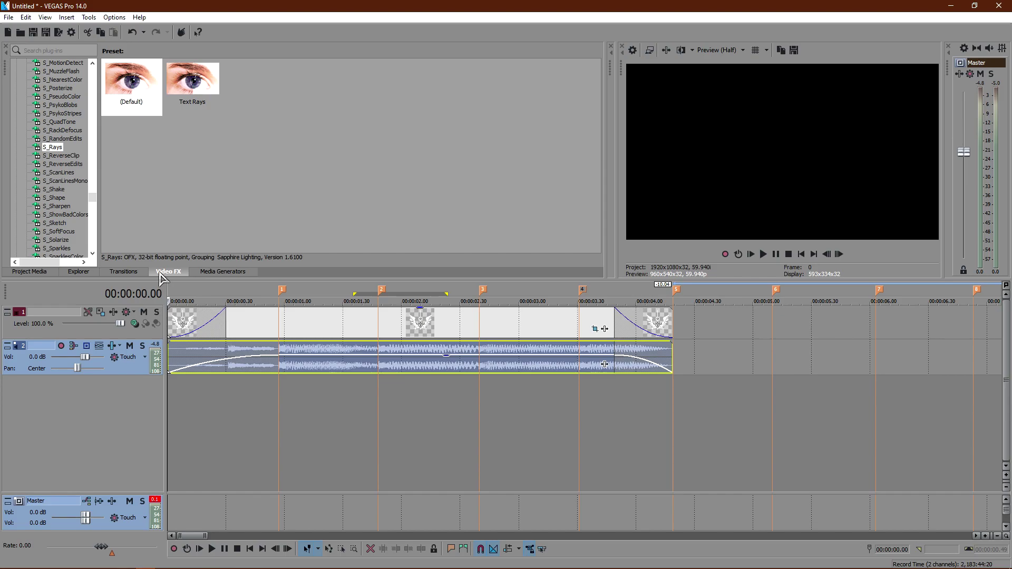
- Show the S_Shake effect presets and bring the playhead back to the project start
{"action": "left_click", "coordinate": [55, 191]}
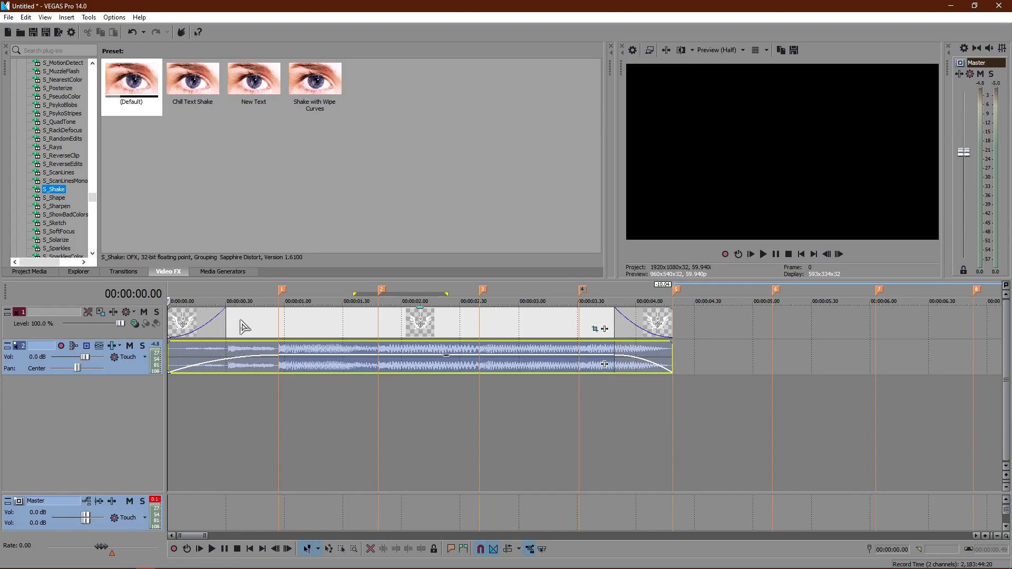
{"action": "left_click", "coordinate": [230, 438]}
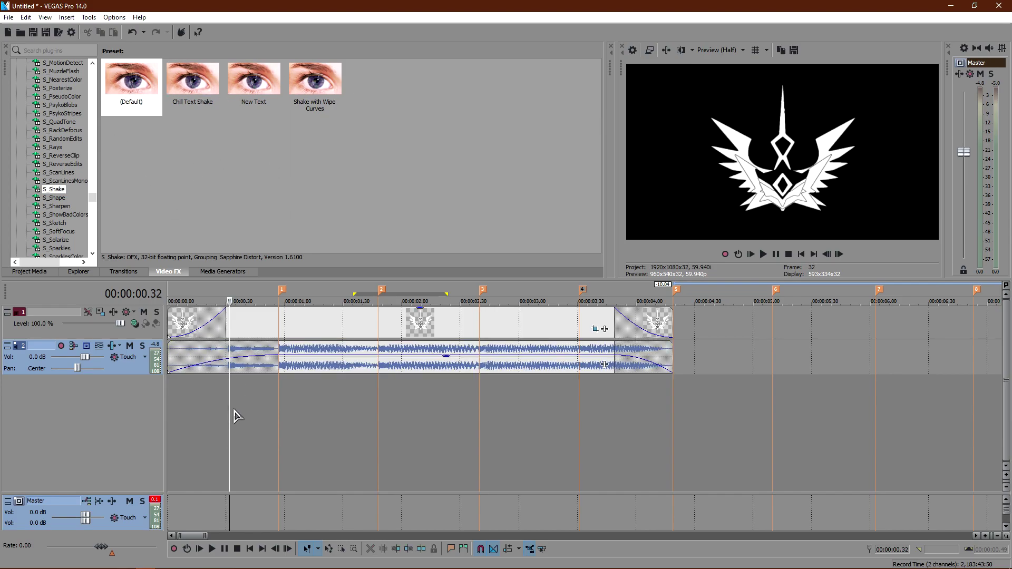
{"action": "left_click_drag", "start_coordinate": [229, 406], "coordinate": [82, 393]}
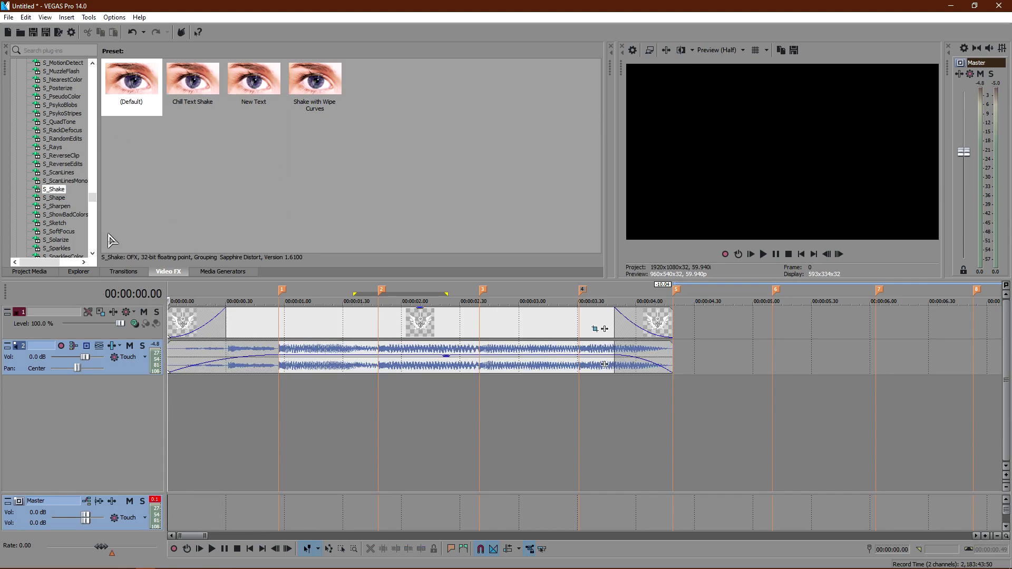
- Show the project media and scrub the timeline across the logo clip's fade-in, body and end, finishing at the project start
{"action": "left_click", "coordinate": [30, 272]}
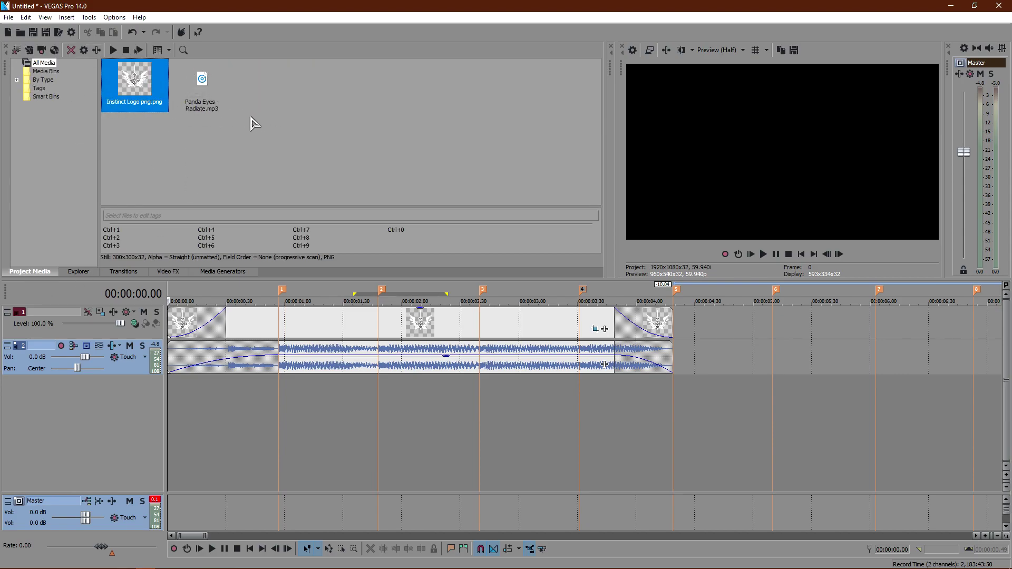
{"action": "left_click", "coordinate": [720, 398]}
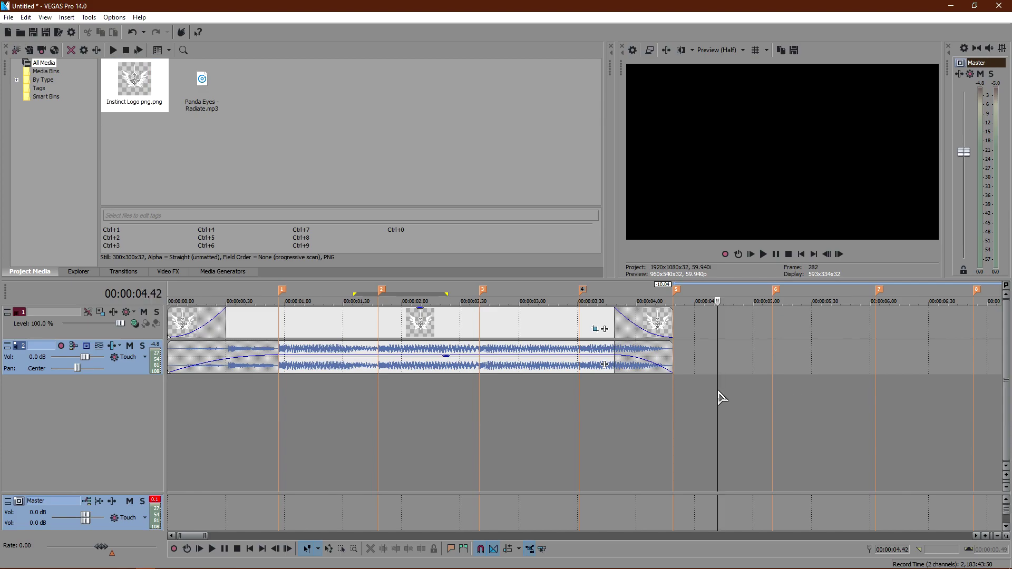
{"action": "left_click", "coordinate": [639, 424]}
{"action": "left_click", "coordinate": [540, 425]}
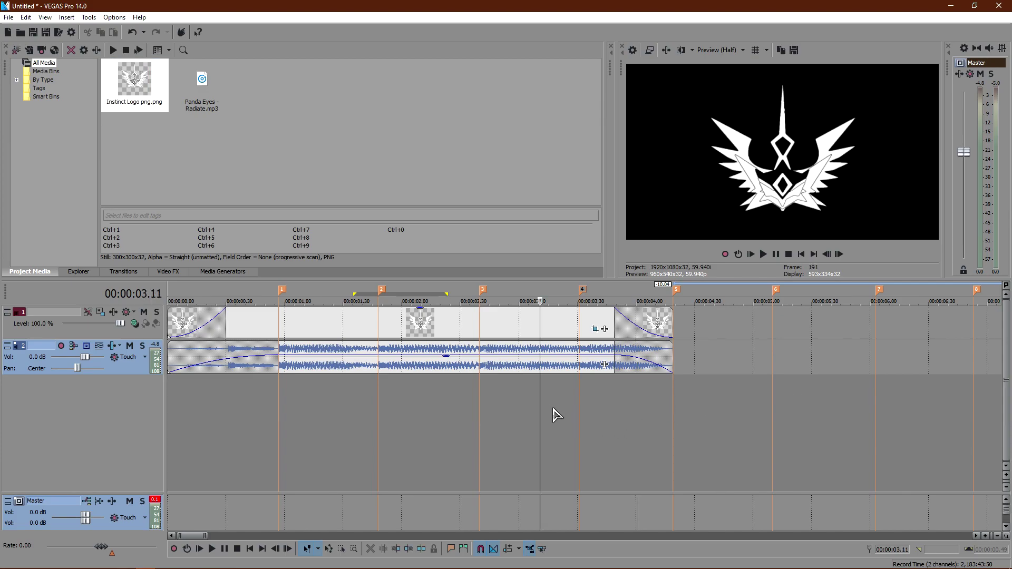
{"action": "key", "text": "space"}
{"action": "left_click_drag", "start_coordinate": [673, 397], "coordinate": [106, 385]}
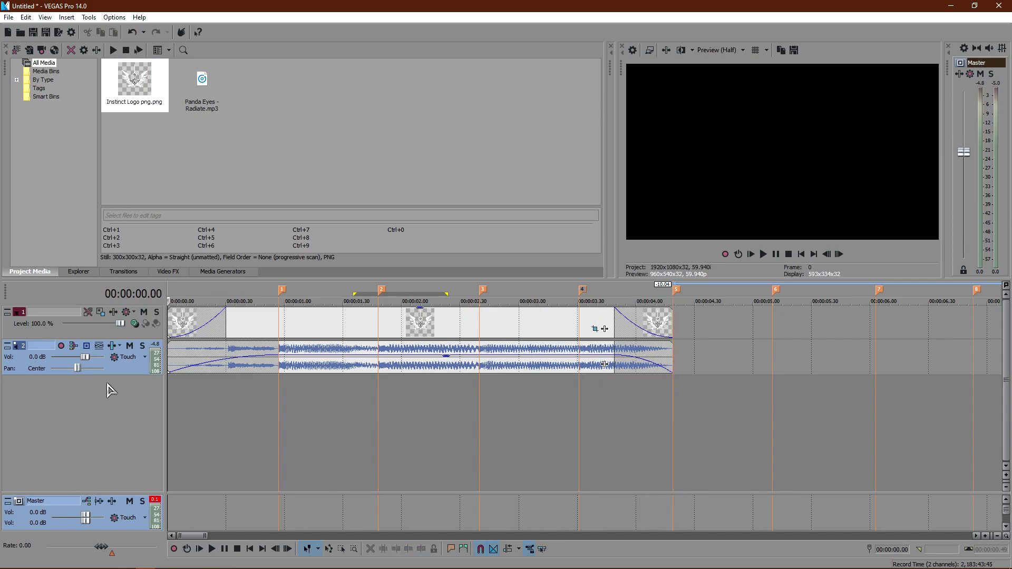
{"action": "left_click", "coordinate": [216, 424]}
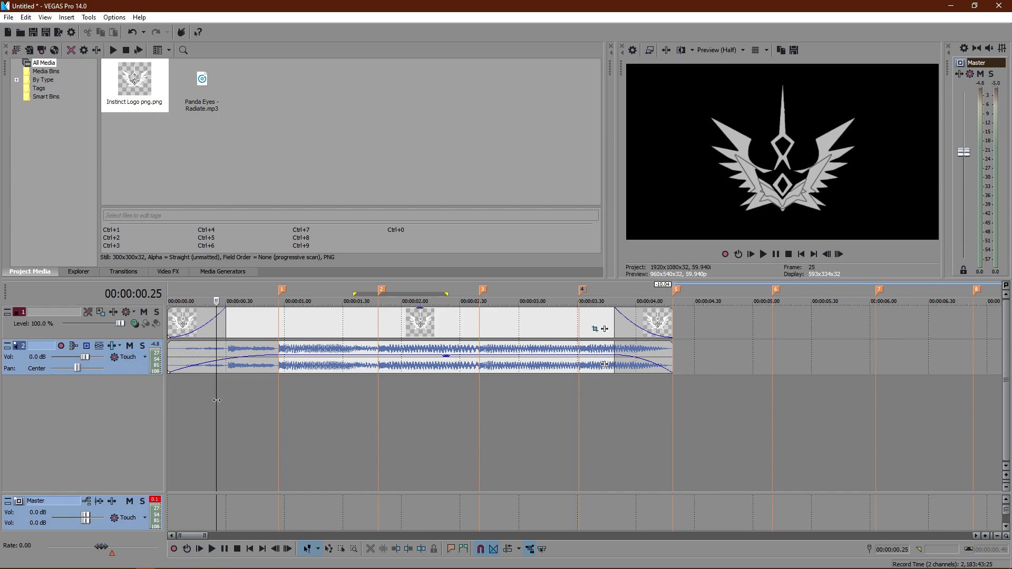
{"action": "left_click_drag", "start_coordinate": [214, 392], "coordinate": [94, 401]}
{"action": "left_click", "coordinate": [279, 415]}
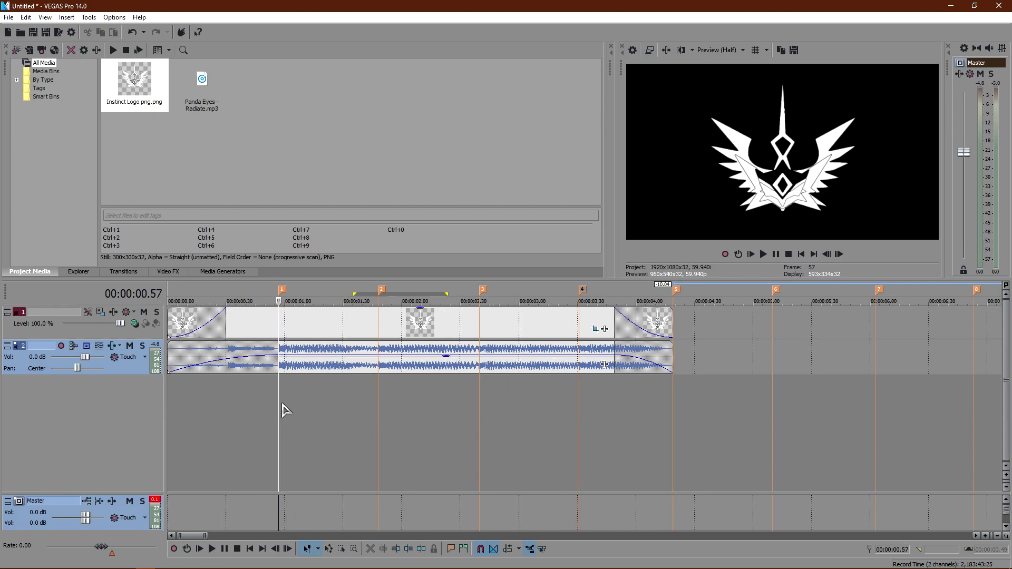
{"action": "left_click_drag", "start_coordinate": [279, 396], "coordinate": [86, 429]}
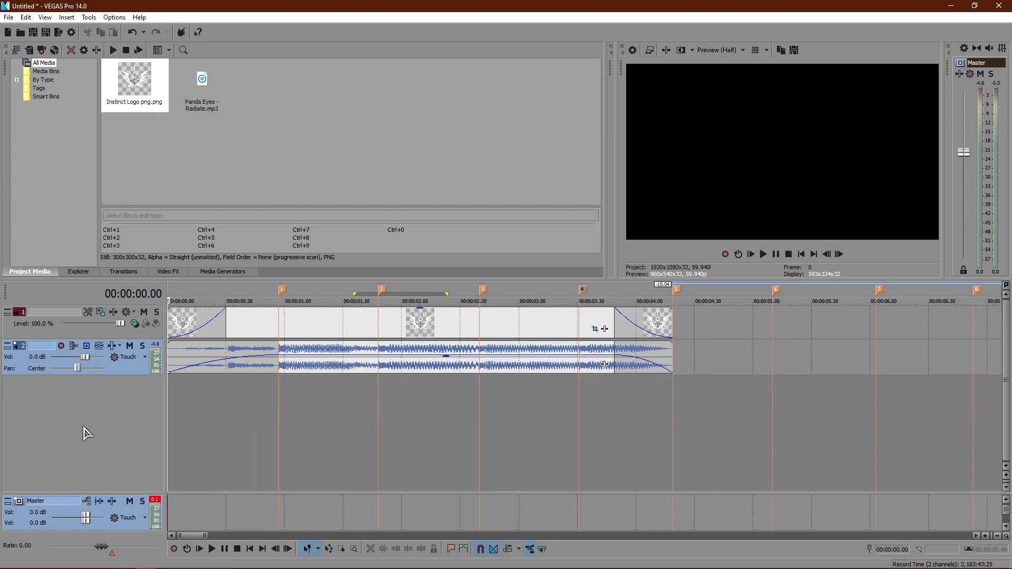
- Play the whole logo clip with its music from the start and stop after its end
{"action": "left_click", "coordinate": [763, 254]}
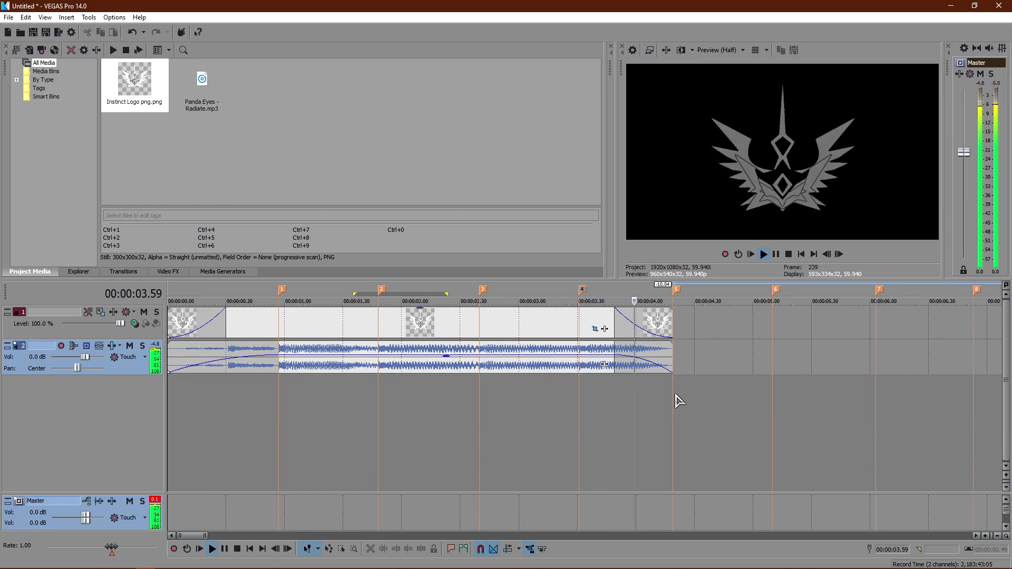
{"action": "left_click", "coordinate": [781, 257]}
{"action": "left_click", "coordinate": [681, 422]}
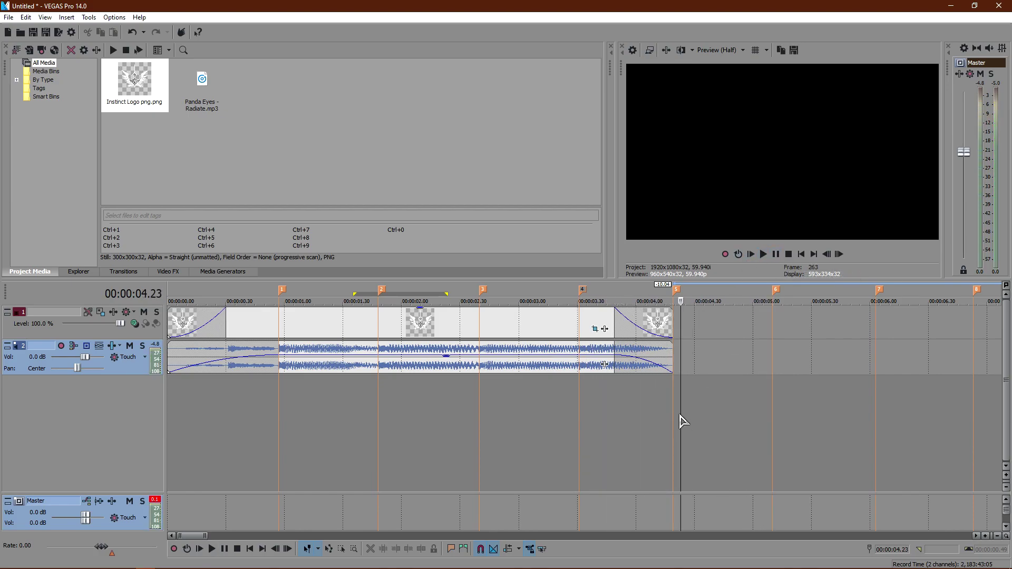
- Examine up close how marker 1 lines up with the beat in the audio waveform
{"action": "left_click_drag", "start_coordinate": [681, 400], "coordinate": [280, 421]}
{"action": "scroll", "coordinate": [311, 420], "scroll_direction": "up", "scroll_amount": 5}
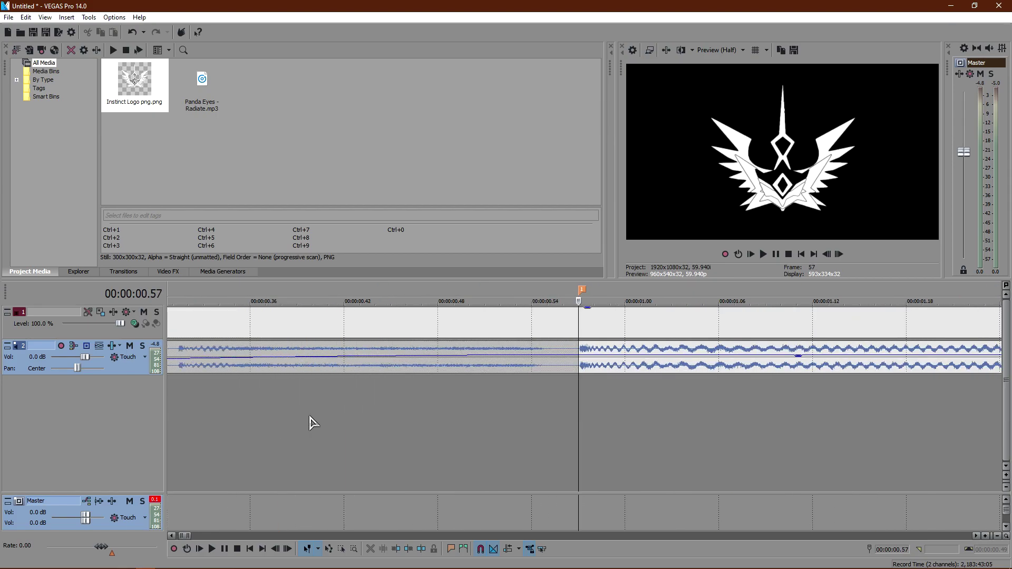
{"action": "left_click", "coordinate": [515, 432]}
{"action": "scroll", "coordinate": [550, 438], "scroll_direction": "left", "scroll_amount": 2}
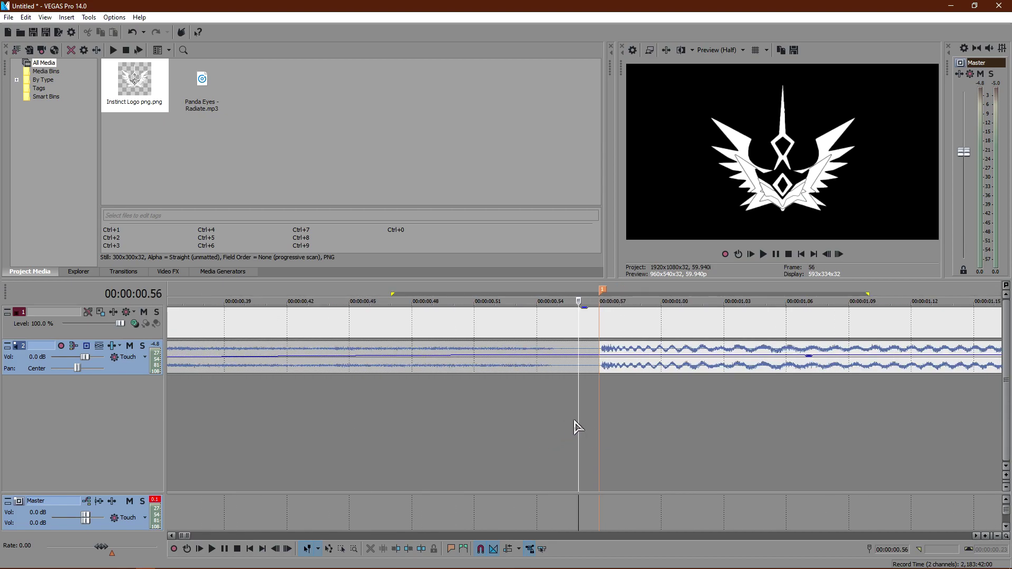
{"action": "left_click", "coordinate": [600, 422]}
{"action": "scroll", "coordinate": [603, 424], "scroll_direction": "down", "scroll_amount": 2}
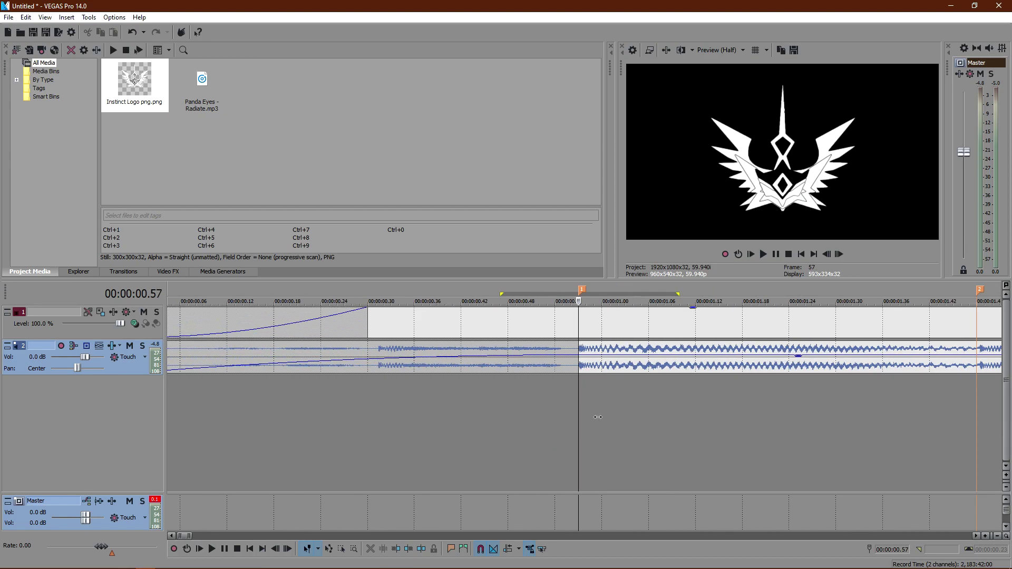
{"action": "scroll", "coordinate": [644, 416], "scroll_direction": "down", "scroll_amount": 4}
{"action": "left_click", "coordinate": [353, 432]}
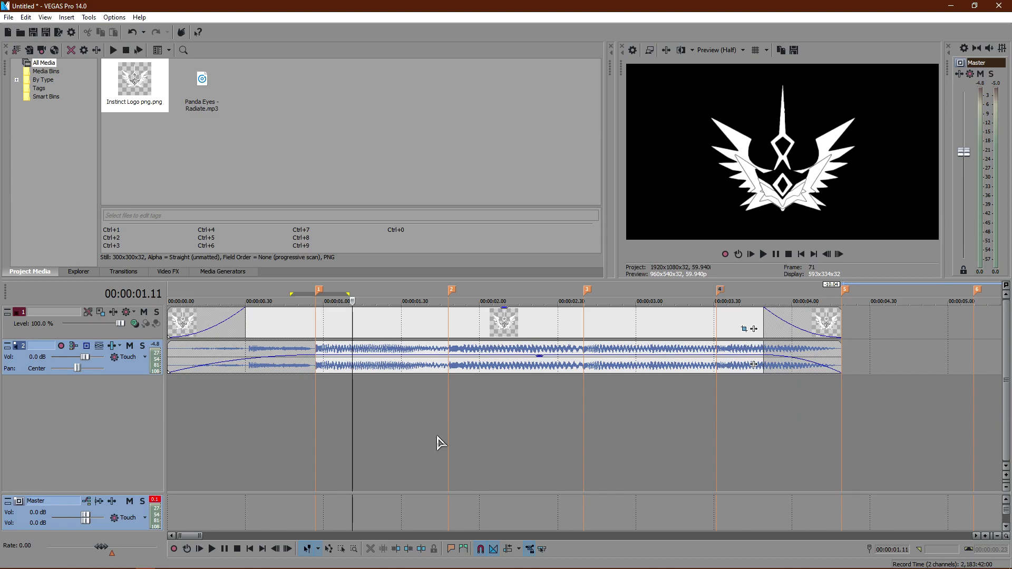
- Compare markers 1 to 5 with the beats in the audio waveform along the whole clip
{"action": "left_click_drag", "start_coordinate": [304, 426], "coordinate": [366, 428]}
{"action": "left_click", "coordinate": [391, 428]}
{"action": "scroll", "coordinate": [488, 433], "scroll_direction": "down", "scroll_amount": 5}
{"action": "scroll", "coordinate": [422, 433], "scroll_direction": "up", "scroll_amount": 4}
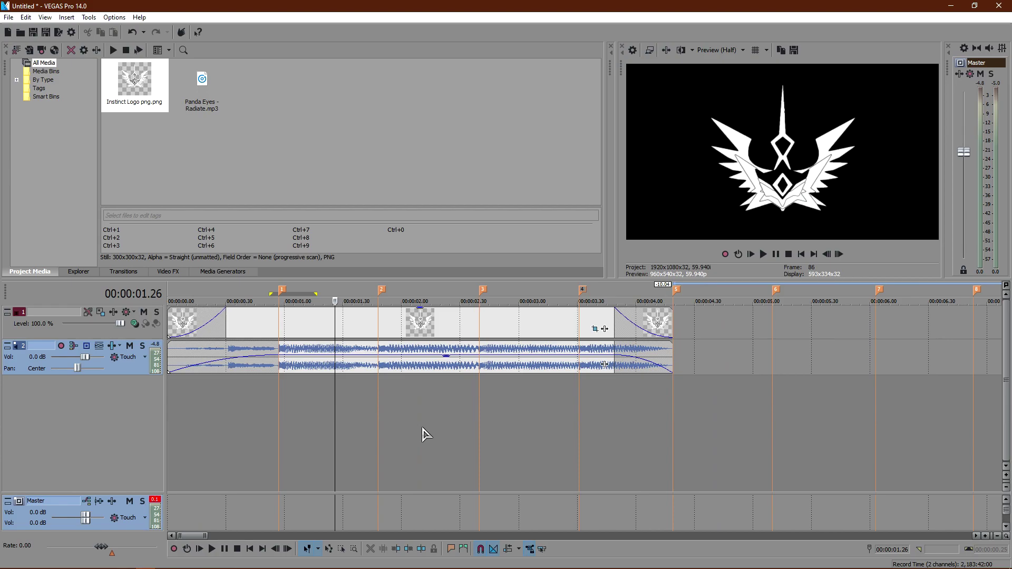
{"action": "left_click", "coordinate": [222, 438]}
{"action": "left_click", "coordinate": [325, 422]}
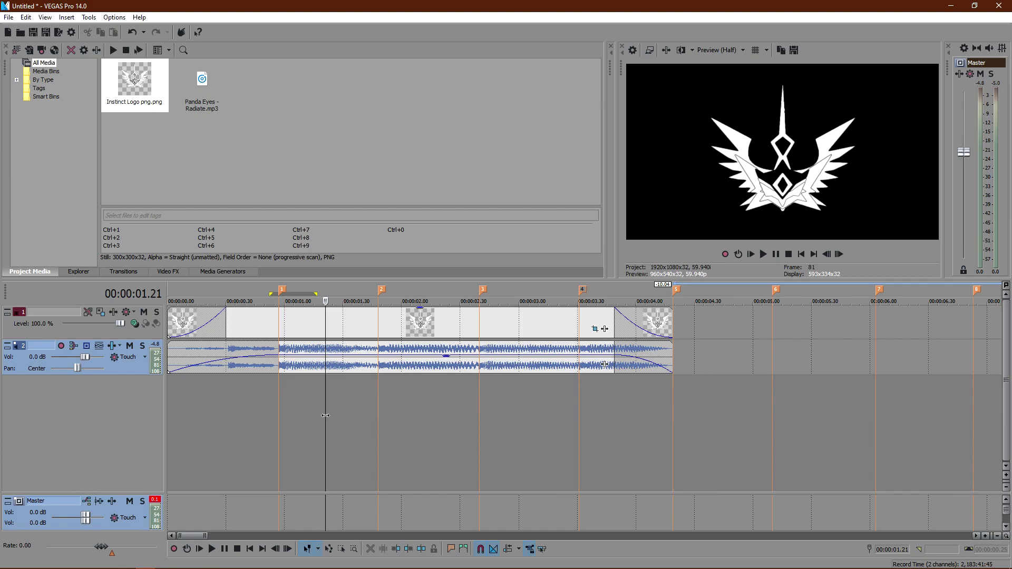
{"action": "scroll", "coordinate": [332, 416], "scroll_direction": "down", "scroll_amount": 5}
{"action": "scroll", "coordinate": [332, 416], "scroll_direction": "up", "scroll_amount": 3}
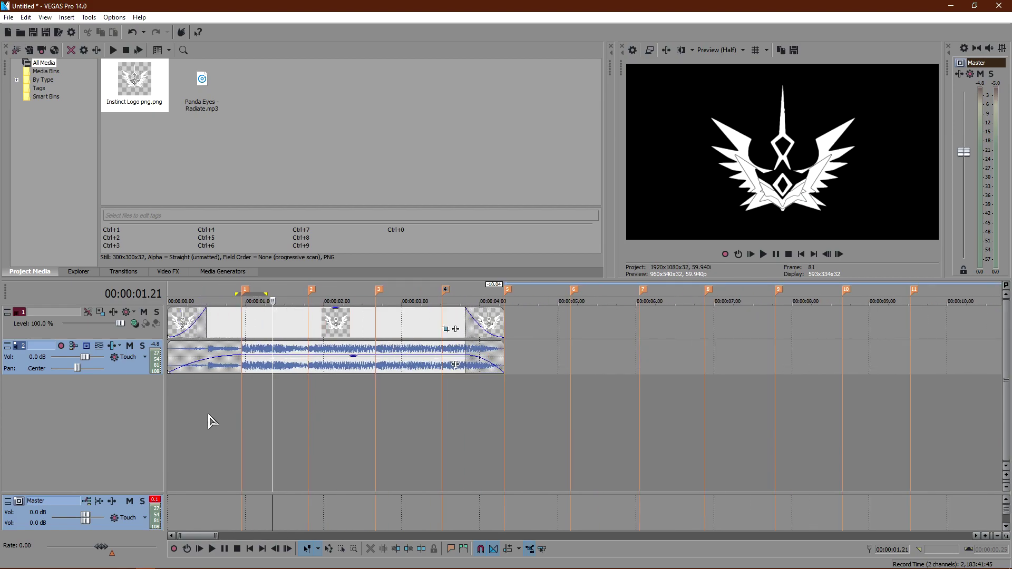
{"action": "left_click_drag", "start_coordinate": [203, 422], "coordinate": [532, 438]}
{"action": "left_click", "coordinate": [497, 437]}
{"action": "left_click", "coordinate": [432, 426]}
{"action": "left_click", "coordinate": [371, 425]}
{"action": "left_click", "coordinate": [309, 425]}
{"action": "scroll", "coordinate": [321, 434], "scroll_direction": "down", "scroll_amount": 3}
{"action": "scroll", "coordinate": [323, 434], "scroll_direction": "up", "scroll_amount": 3}
{"action": "scroll", "coordinate": [323, 435], "scroll_direction": "down", "scroll_amount": 2}
{"action": "scroll", "coordinate": [323, 436], "scroll_direction": "up", "scroll_amount": 4}
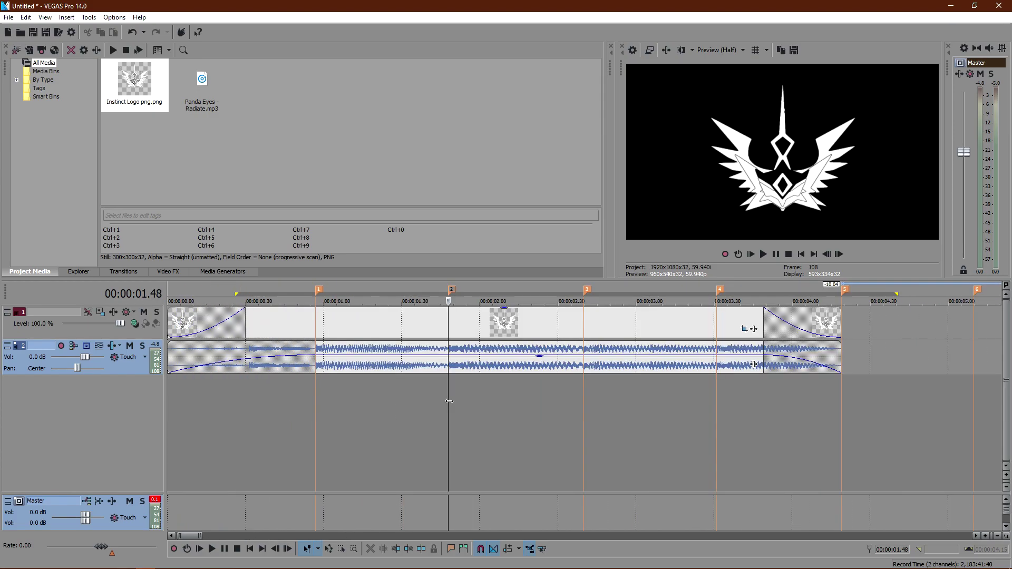
- Delete marker 2 from the timeline and undo the deletion
{"action": "right_click", "coordinate": [452, 292]}
{"action": "left_click", "coordinate": [470, 324]}
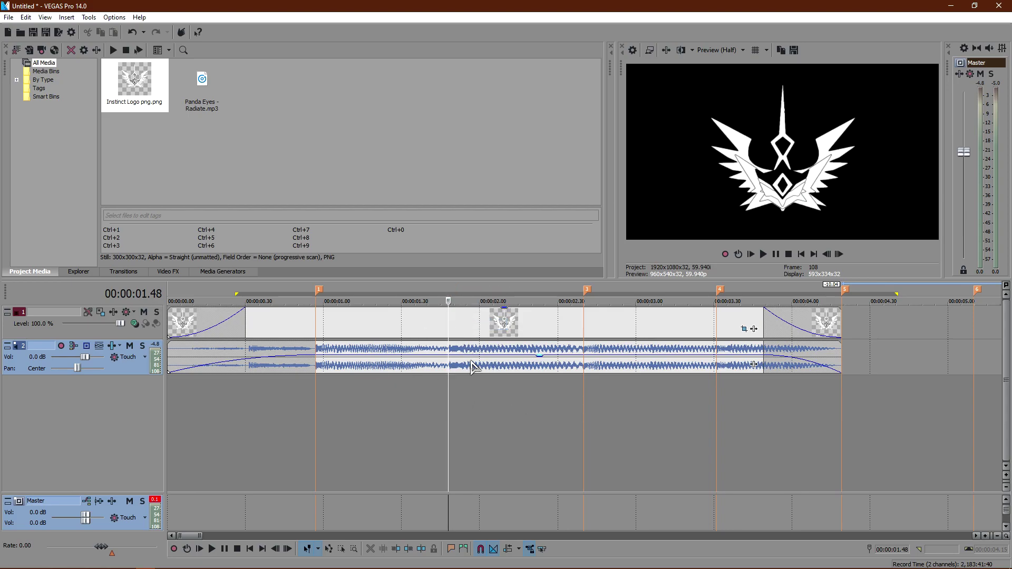
{"action": "key", "text": "ctrl+z"}
{"action": "left_click", "coordinate": [506, 416]}
{"action": "left_click", "coordinate": [384, 408]}
{"action": "left_click", "coordinate": [474, 414]}
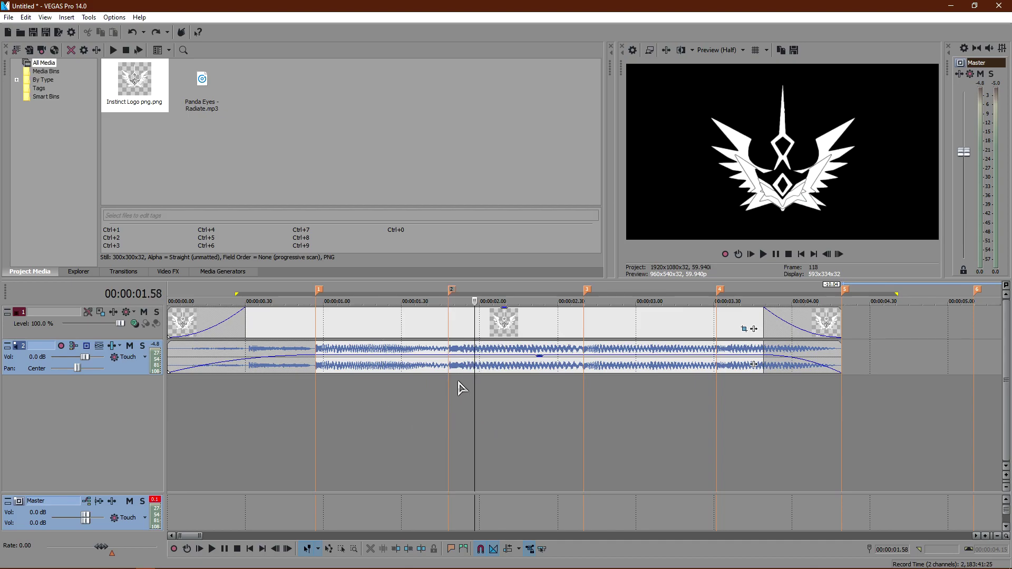
- Move marker 2 slightly past its beat and play the section around it to compare the timing
{"action": "left_click_drag", "start_coordinate": [450, 290], "coordinate": [471, 290]}
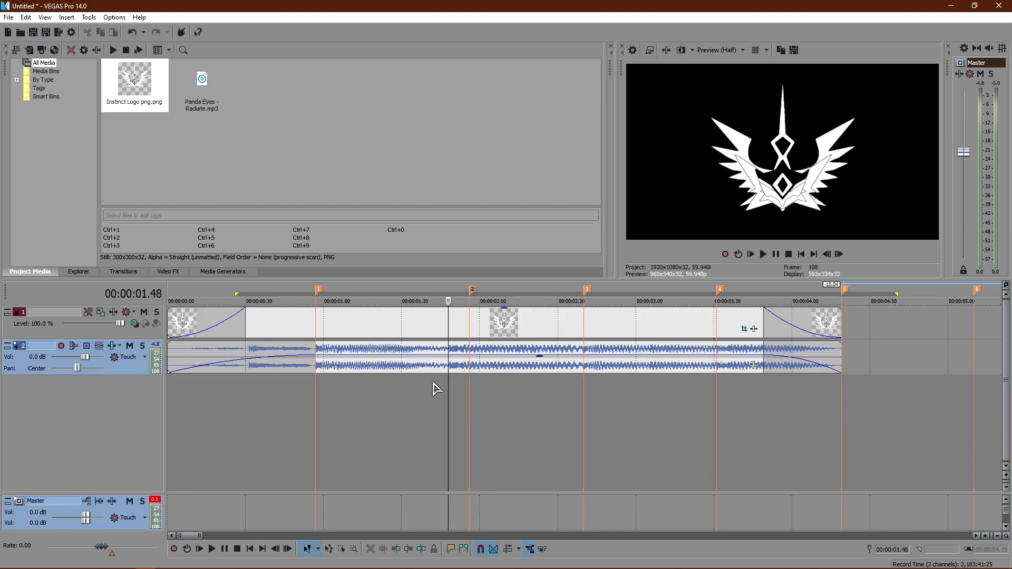
{"action": "left_click", "coordinate": [415, 409]}
{"action": "left_click", "coordinate": [454, 402]}
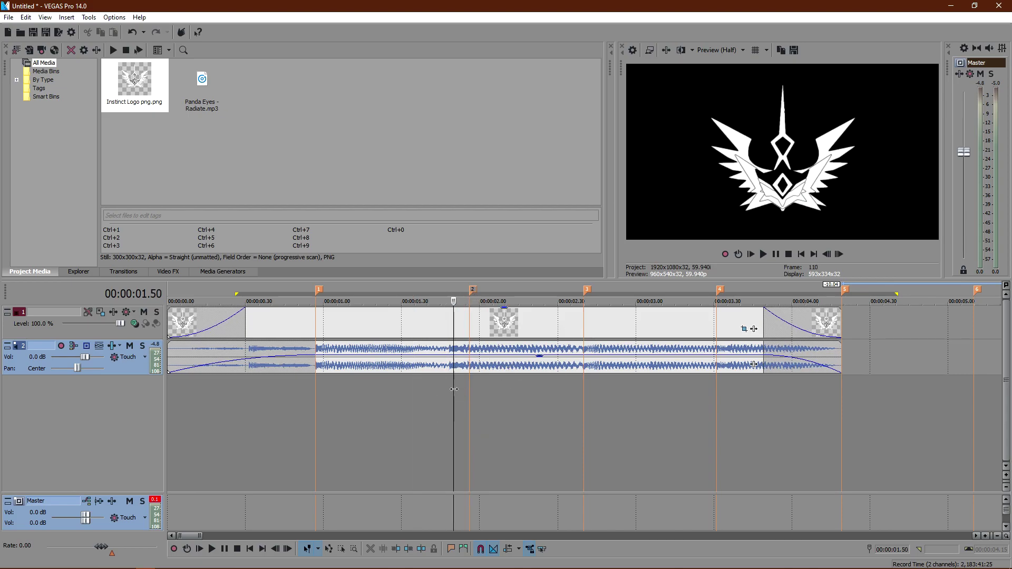
{"action": "left_click", "coordinate": [384, 416]}
{"action": "left_click", "coordinate": [764, 254]}
{"action": "left_click", "coordinate": [765, 255]}
{"action": "left_click", "coordinate": [775, 255]}
{"action": "left_click", "coordinate": [448, 399]}
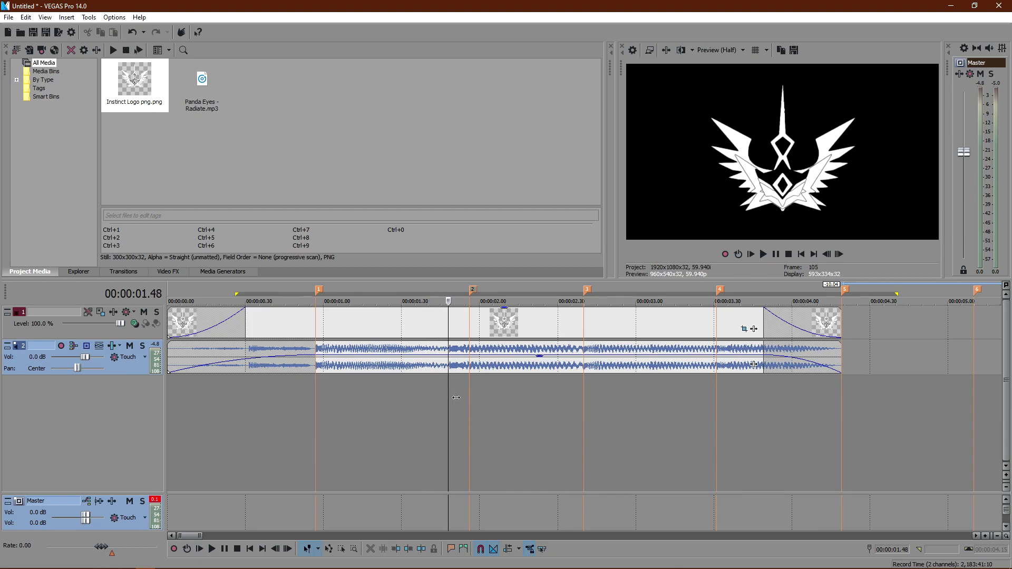
{"action": "left_click", "coordinate": [472, 398]}
{"action": "left_click", "coordinate": [445, 398]}
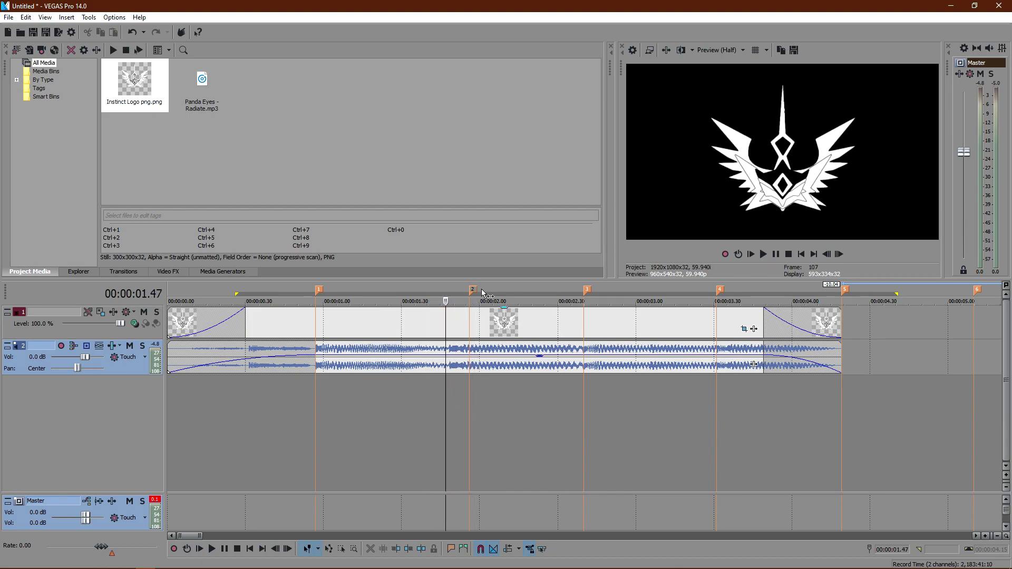
- Move marker 2 back onto the start of its beat near 00:00:01.48
{"action": "mouse_move", "coordinate": [475, 293]}
{"action": "left_mouse_down"}
{"action": "mouse_move", "coordinate": [375, 306]}
{"action": "mouse_move", "coordinate": [519, 314]}
{"action": "mouse_move", "coordinate": [454, 330]}
{"action": "left_mouse_up"}
{"action": "scroll", "coordinate": [453, 402], "scroll_direction": "up", "scroll_amount": 5}
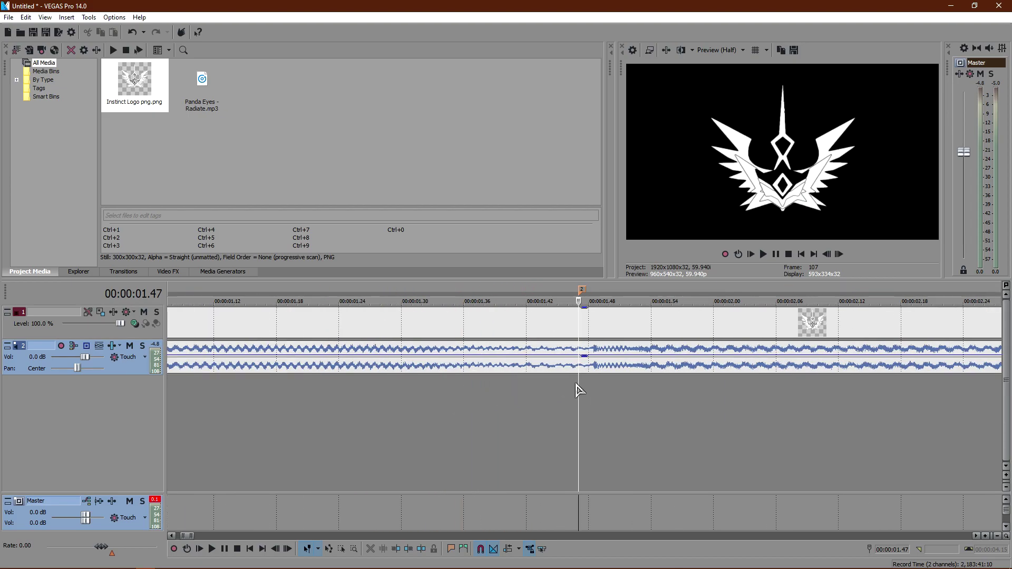
{"action": "left_click_drag", "start_coordinate": [577, 390], "coordinate": [589, 369]}
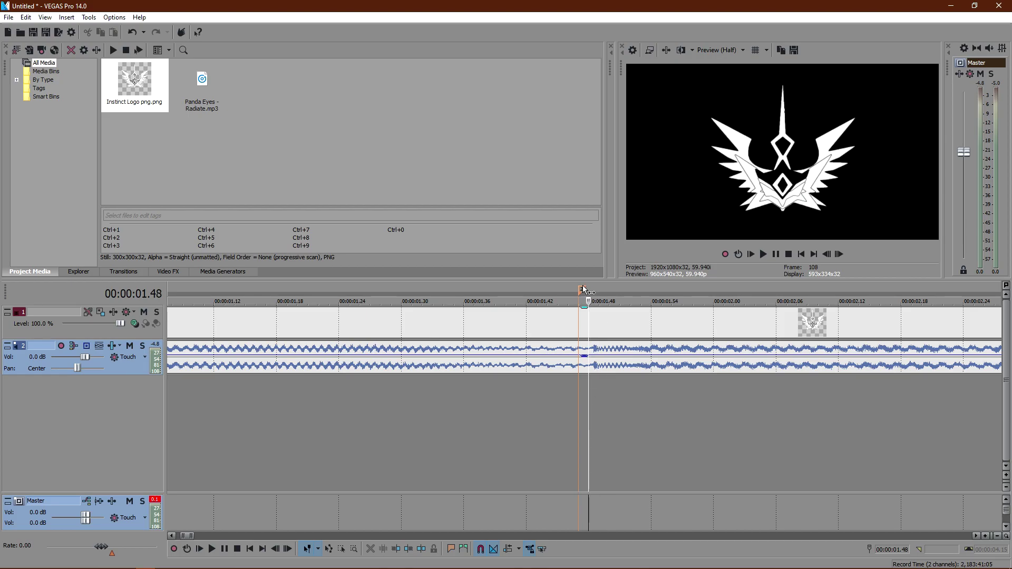
{"action": "left_click_drag", "start_coordinate": [585, 293], "coordinate": [593, 293]}
- Play the section from about 00:00:01.33 across marker 2 to check its timing
{"action": "scroll", "coordinate": [529, 407], "scroll_direction": "down", "scroll_amount": 5}
{"action": "left_click", "coordinate": [410, 424]}
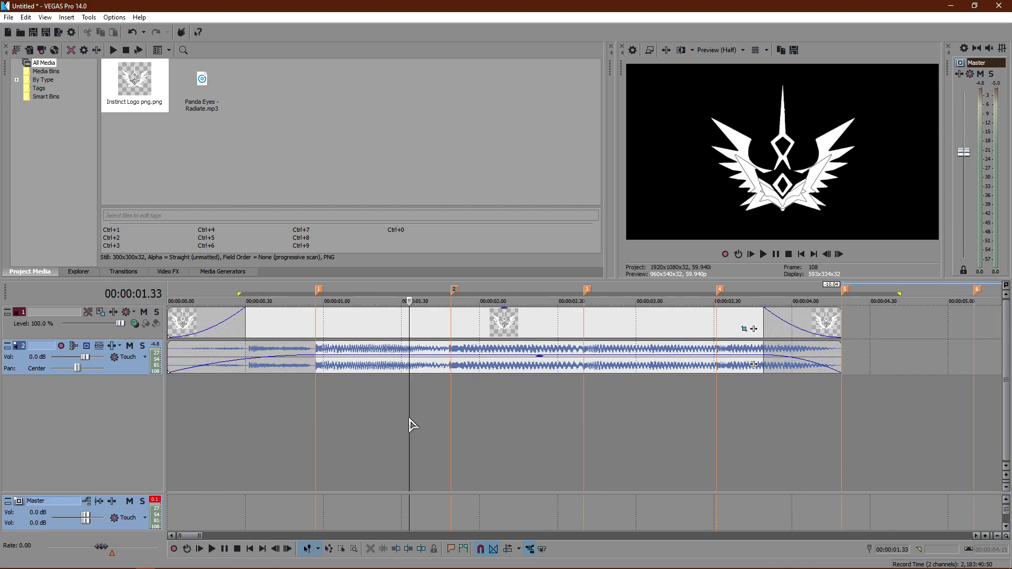
{"action": "left_click", "coordinate": [761, 254]}
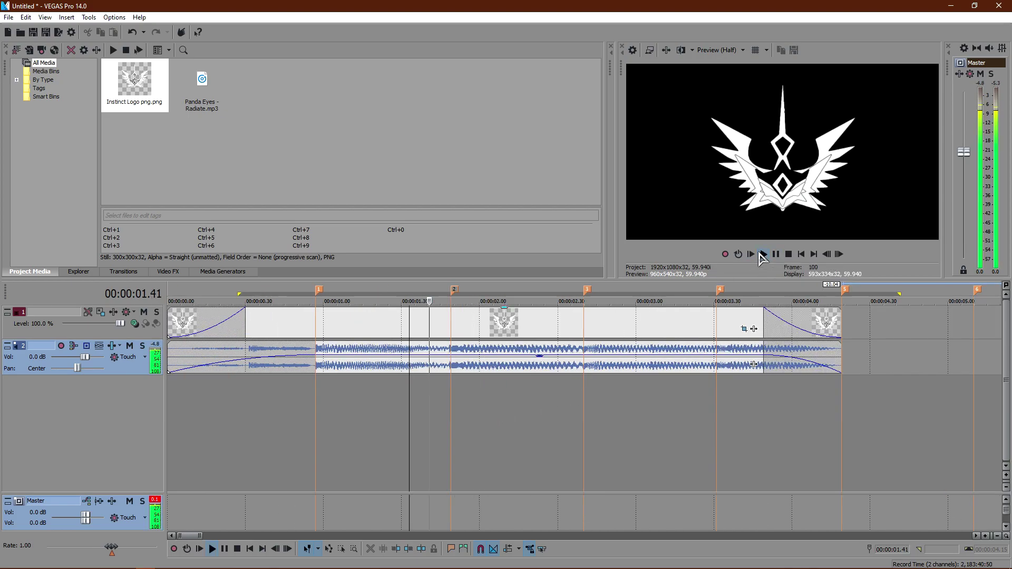
{"action": "key", "text": "Return"}
- Play the clip from about 00:00:00.43 across the beat markers and return the playhead to the project start
{"action": "left_click", "coordinate": [371, 425]}
{"action": "scroll", "coordinate": [359, 422], "scroll_direction": "down", "scroll_amount": 2}
{"action": "left_click_drag", "start_coordinate": [317, 398], "coordinate": [250, 415]}
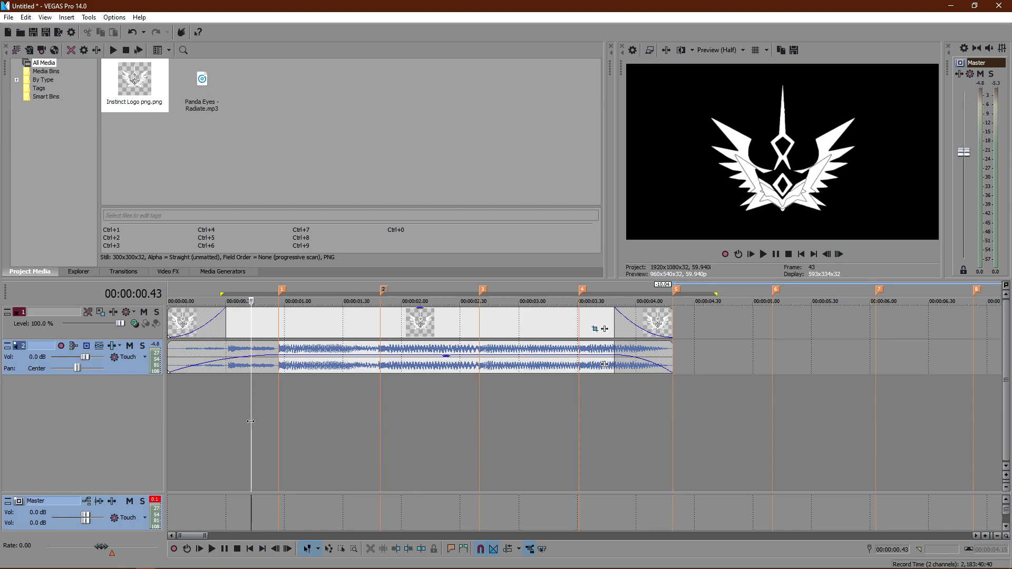
{"action": "left_click", "coordinate": [763, 254]}
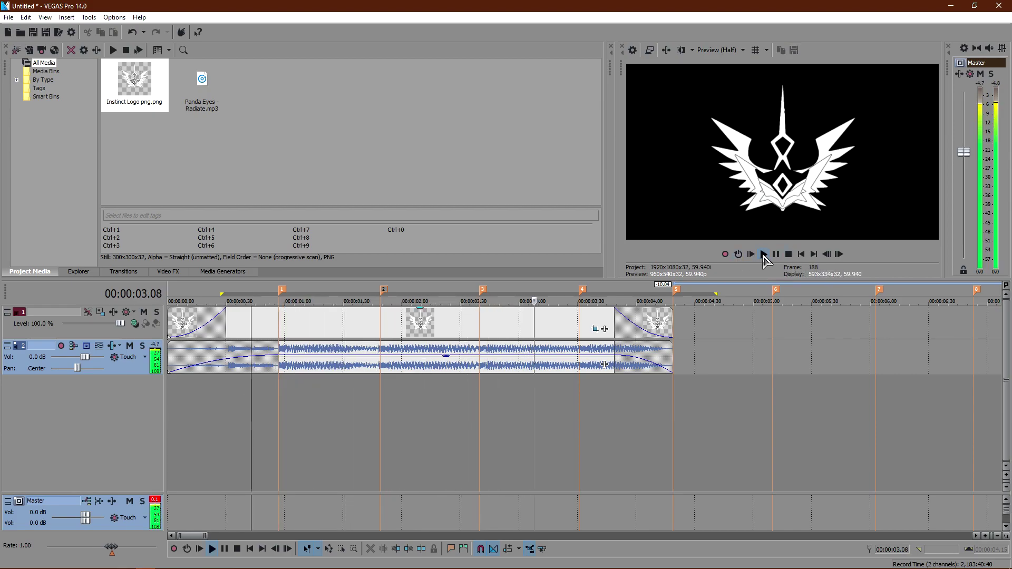
{"action": "left_click", "coordinate": [763, 255]}
{"action": "left_click", "coordinate": [777, 255]}
{"action": "left_click_drag", "start_coordinate": [280, 406], "coordinate": [105, 435]}
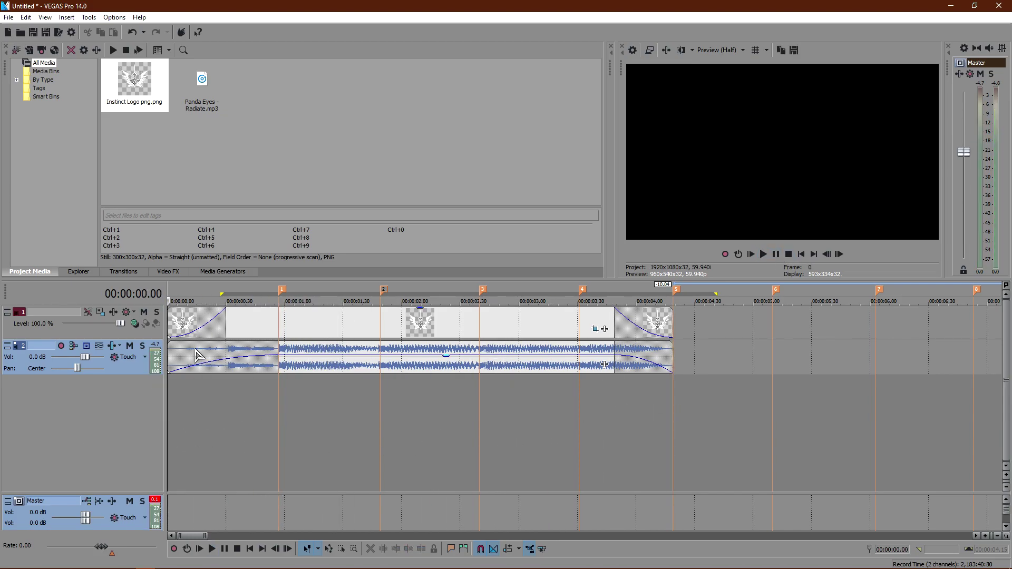
- Apply the default S_Shake video effect to the logo clip and move its settings window off the preview
{"action": "left_click", "coordinate": [170, 272]}
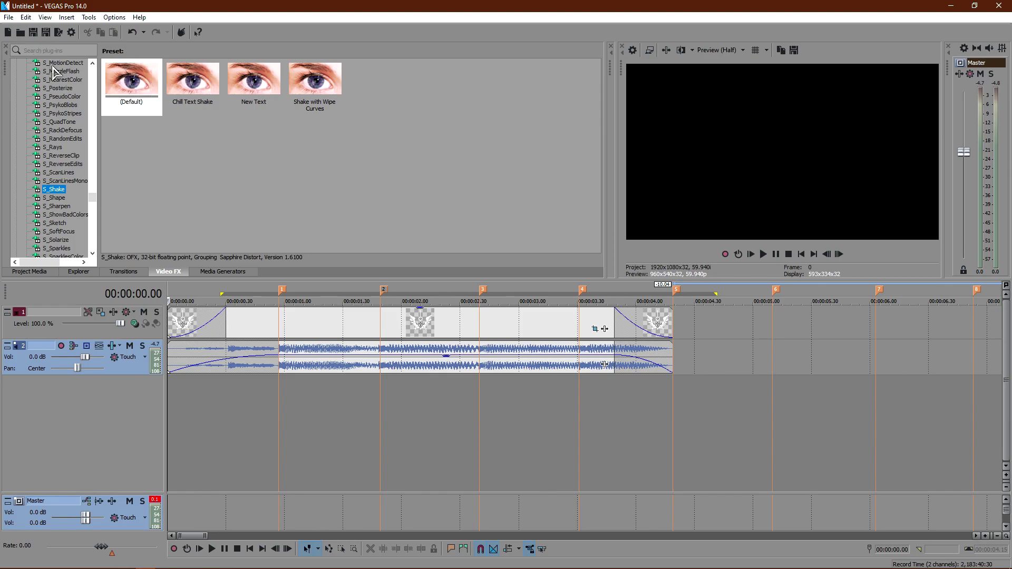
{"action": "scroll", "coordinate": [94, 204], "scroll_direction": "down", "scroll_amount": 2}
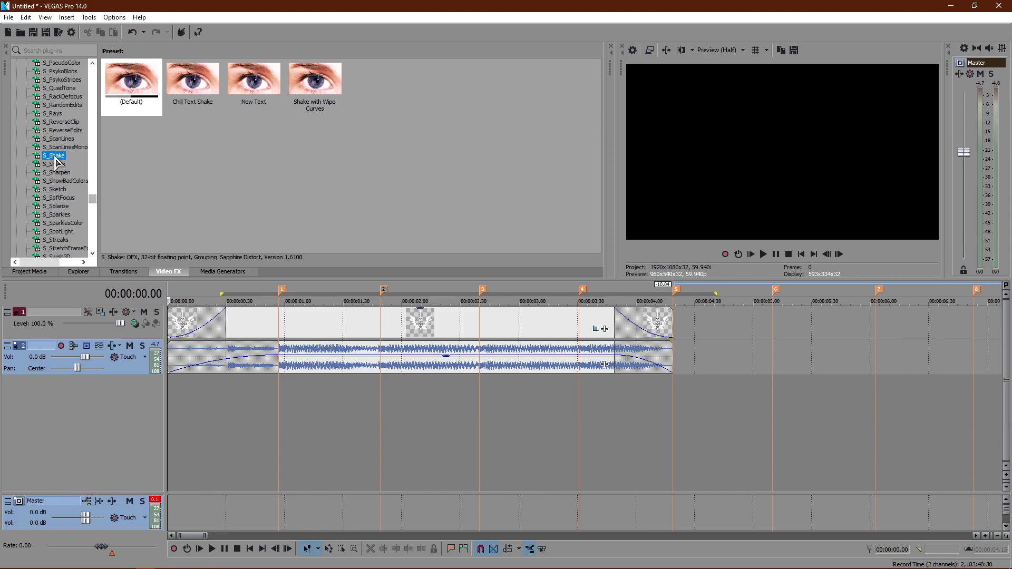
{"action": "left_click", "coordinate": [195, 152]}
{"action": "left_click_drag", "start_coordinate": [294, 83], "coordinate": [197, 214]}
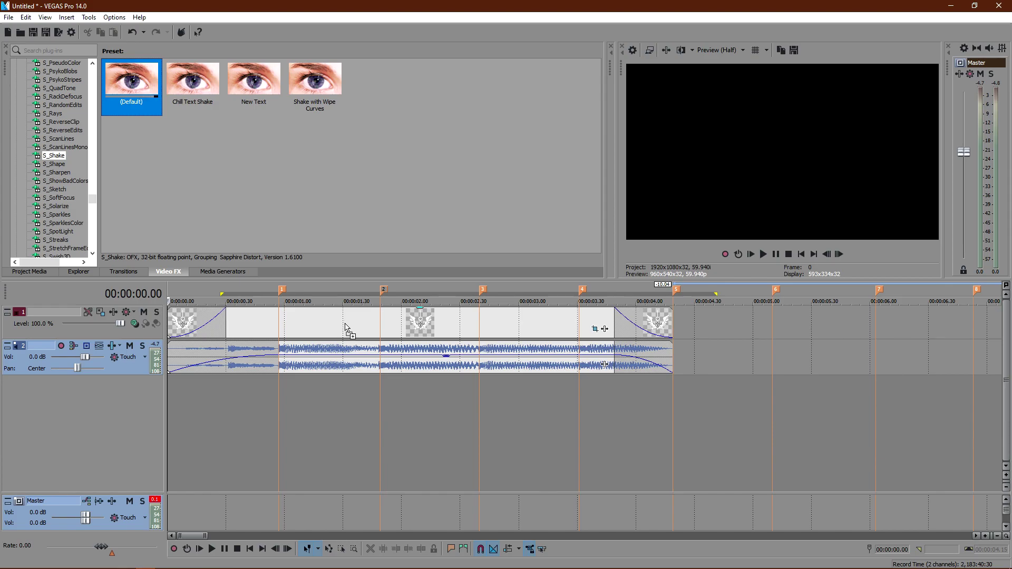
{"action": "left_click_drag", "start_coordinate": [344, 329], "coordinate": [349, 334]}
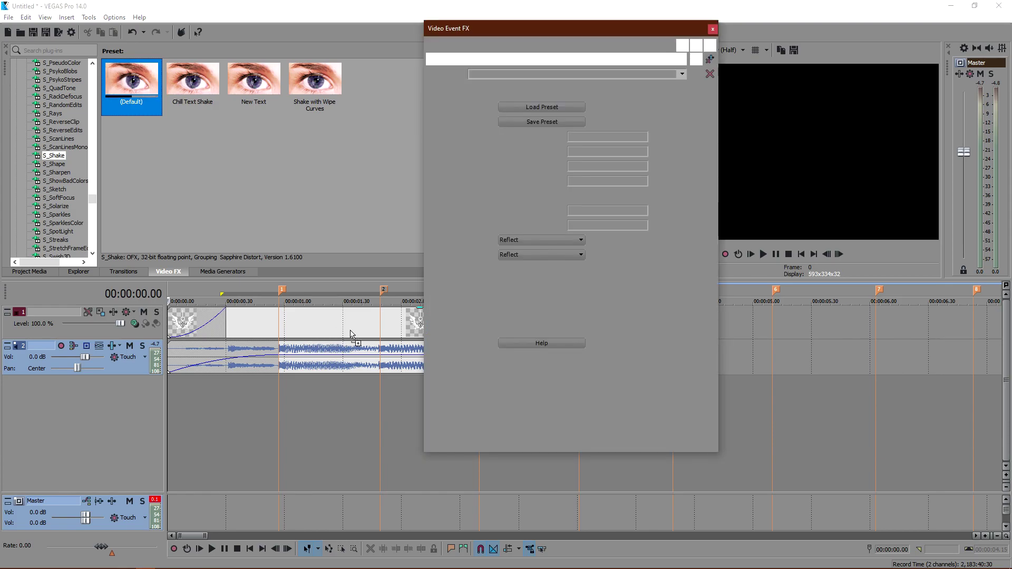
{"action": "left_click_drag", "start_coordinate": [514, 37], "coordinate": [431, 50]}
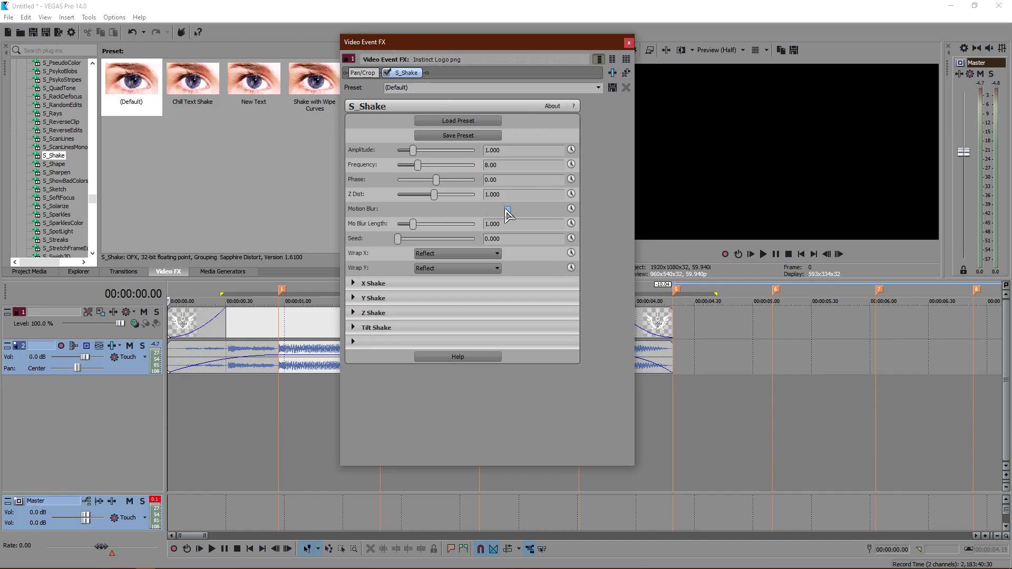
- Keep Reflect as the Wrap X mode and enable keyframe animation for Amplitude and Frequency
{"action": "left_click", "coordinate": [435, 257]}
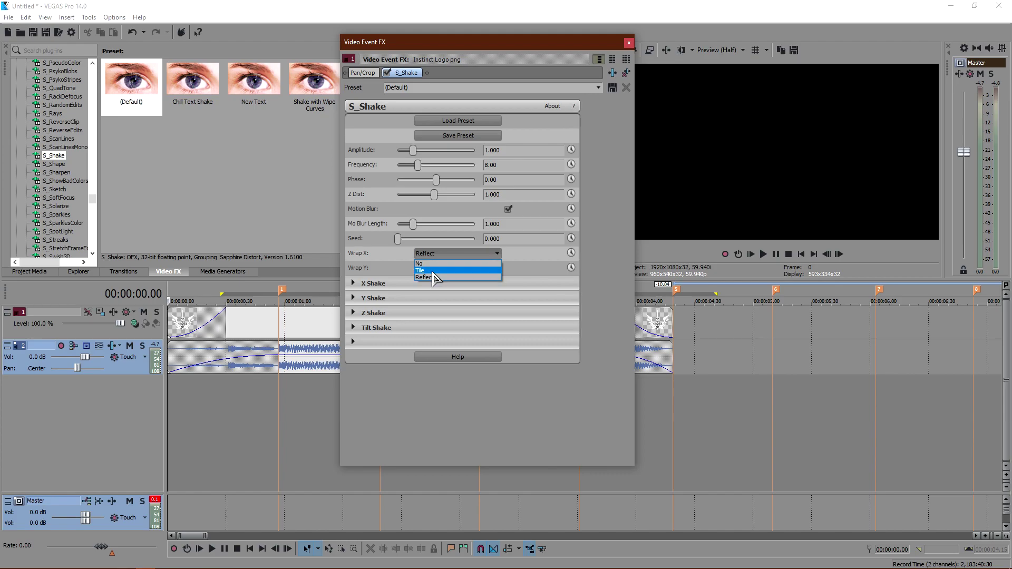
{"action": "left_click", "coordinate": [432, 275]}
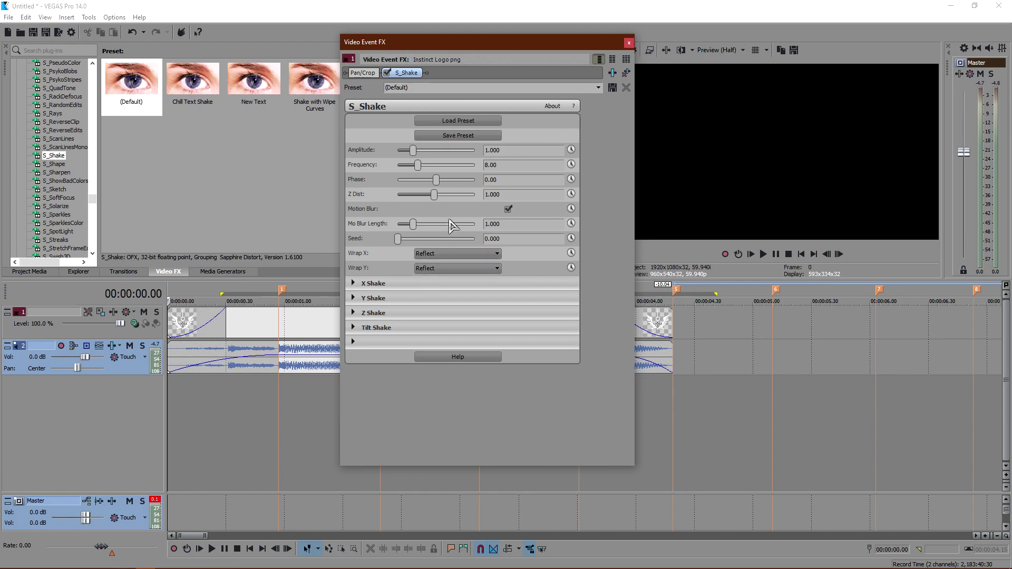
{"action": "left_click", "coordinate": [571, 151]}
{"action": "left_click", "coordinate": [571, 165]}
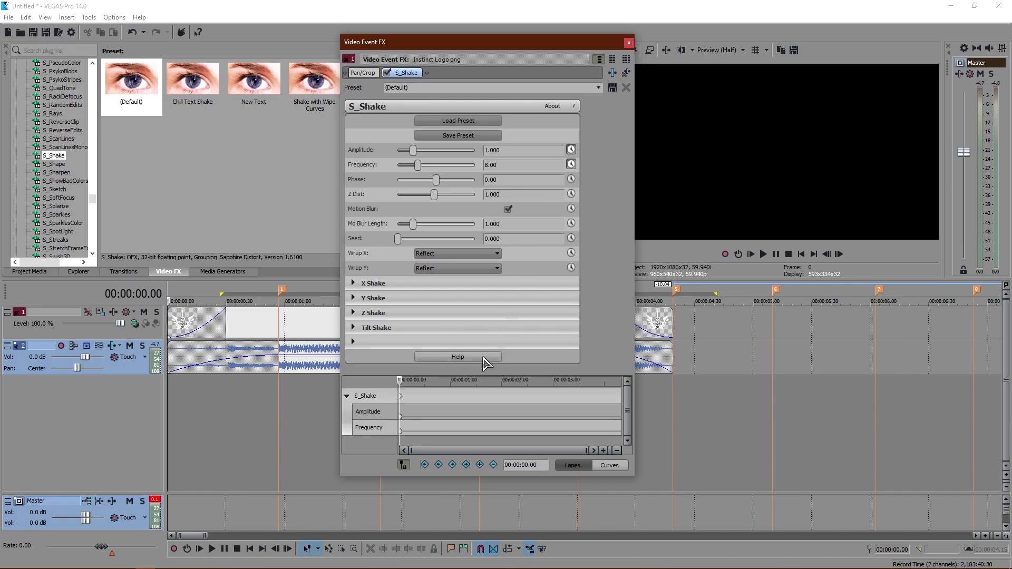
- Set Amplitude to 0.000 and Frequency to 0.10 on the starting S_Shake keyframe
{"action": "scroll", "coordinate": [443, 404], "scroll_direction": "up", "scroll_amount": 3}
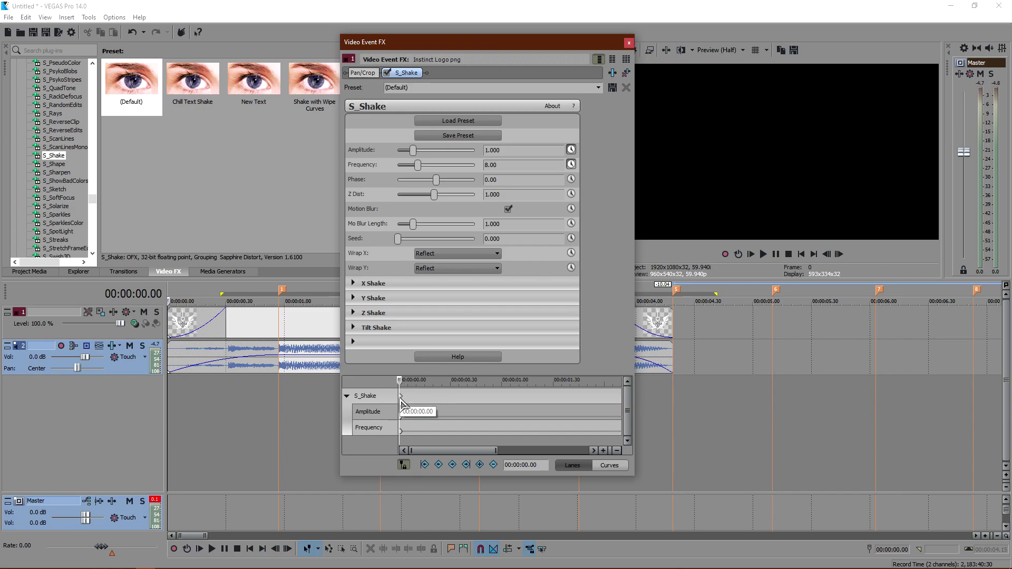
{"action": "left_click", "coordinate": [401, 402]}
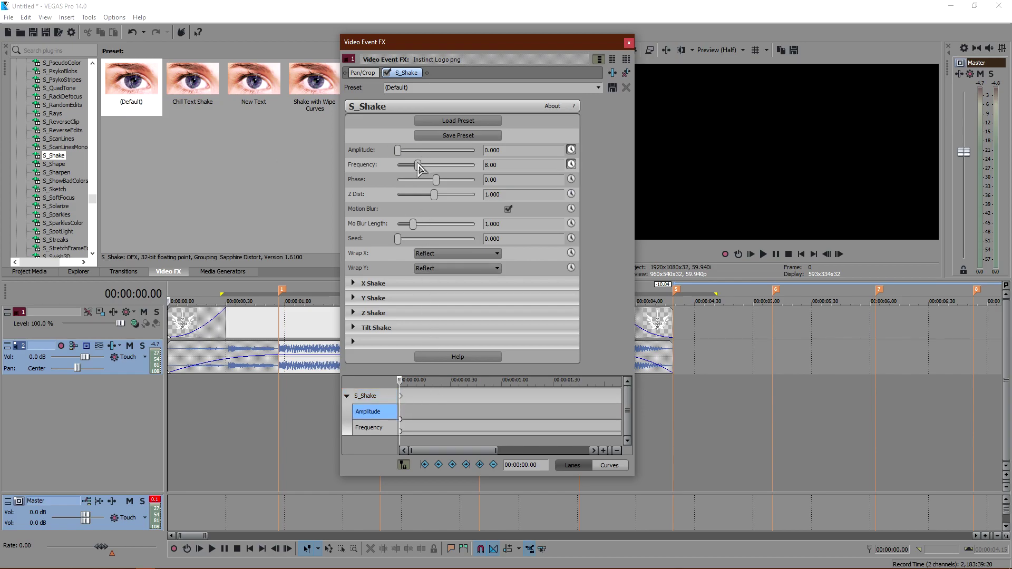
{"action": "left_click_drag", "start_coordinate": [417, 165], "coordinate": [157, 171]}
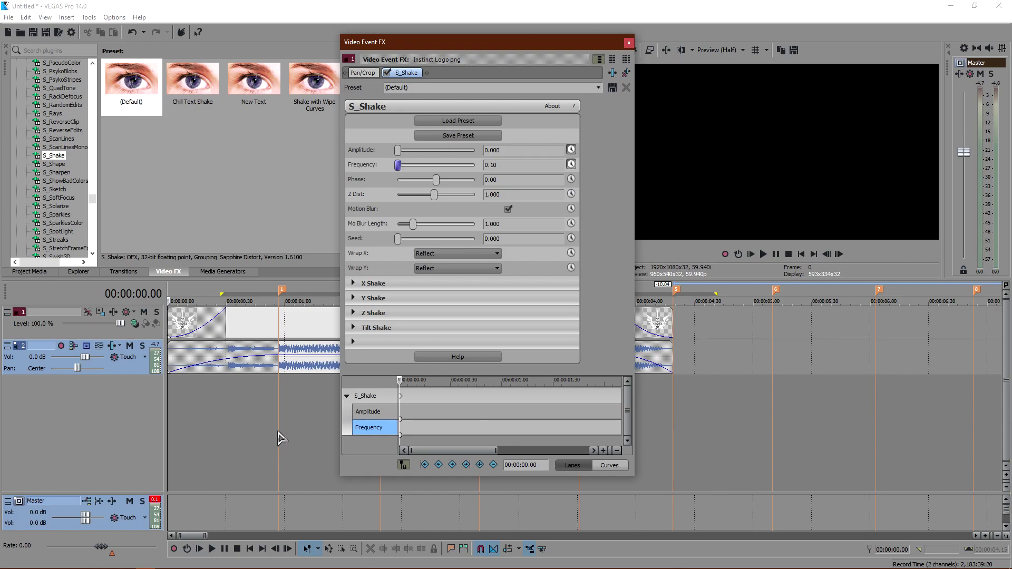
- Test moving the effect and project playheads independently with cursor sync off, and turn cursor sync back on
{"action": "left_click", "coordinate": [403, 465]}
{"action": "left_click", "coordinate": [403, 465]}
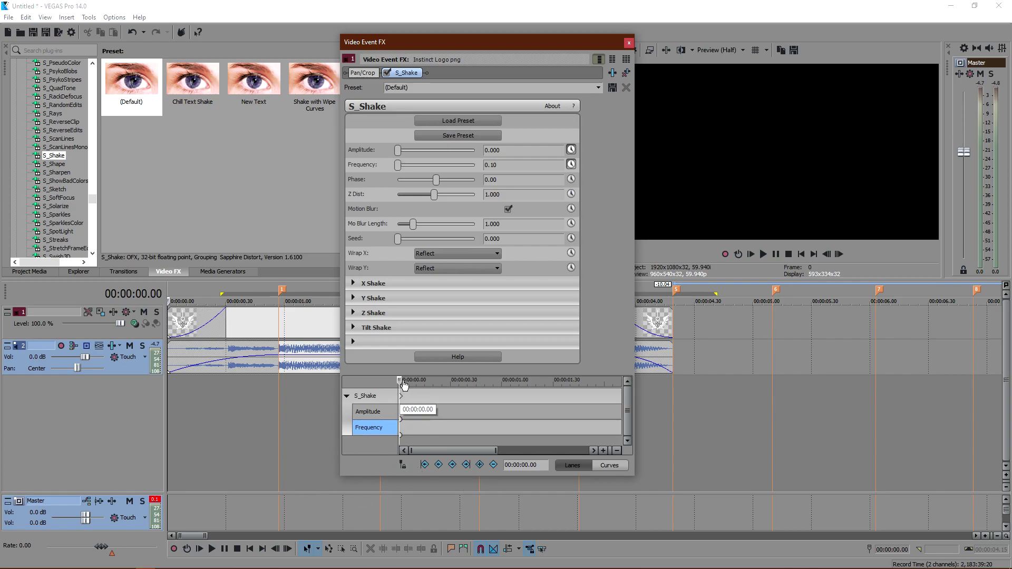
{"action": "left_click_drag", "start_coordinate": [401, 388], "coordinate": [457, 387]}
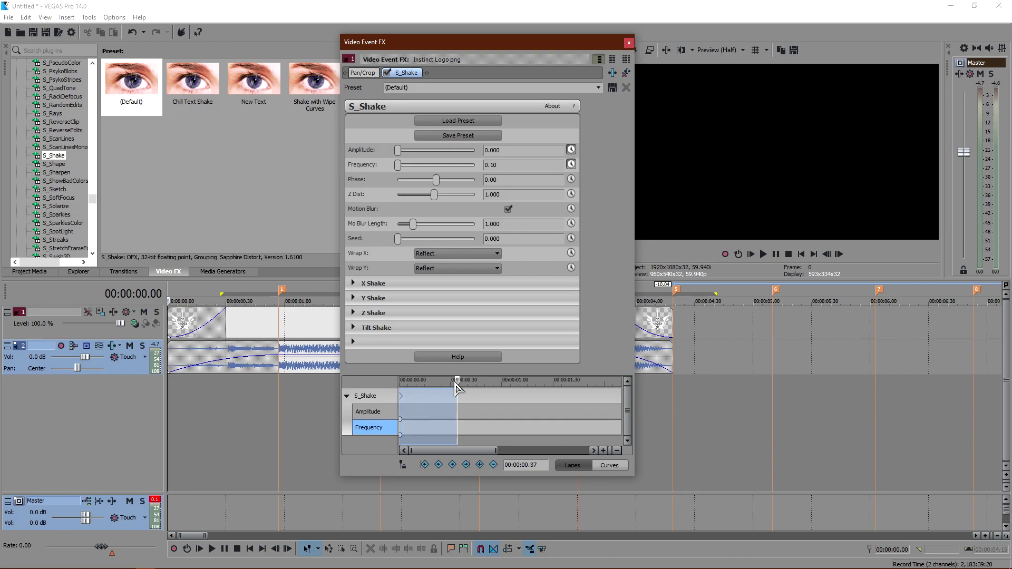
{"action": "left_click", "coordinate": [245, 400]}
{"action": "left_click", "coordinate": [192, 415]}
{"action": "left_click", "coordinate": [244, 421]}
{"action": "left_click", "coordinate": [188, 407]}
{"action": "left_click", "coordinate": [262, 408]}
{"action": "left_click", "coordinate": [312, 412]}
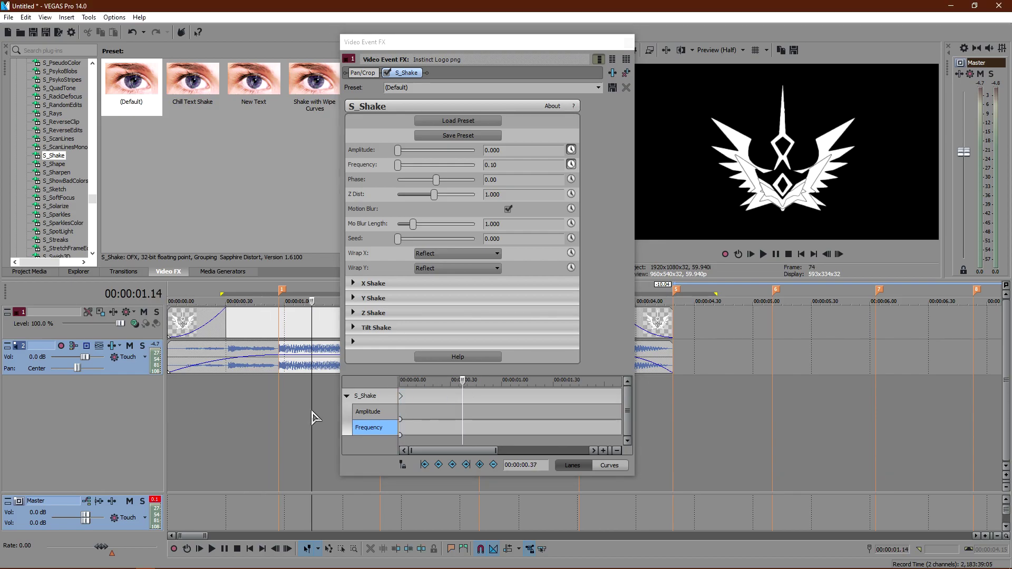
{"action": "left_click", "coordinate": [730, 422]}
{"action": "left_click", "coordinate": [655, 441]}
{"action": "left_click", "coordinate": [170, 430]}
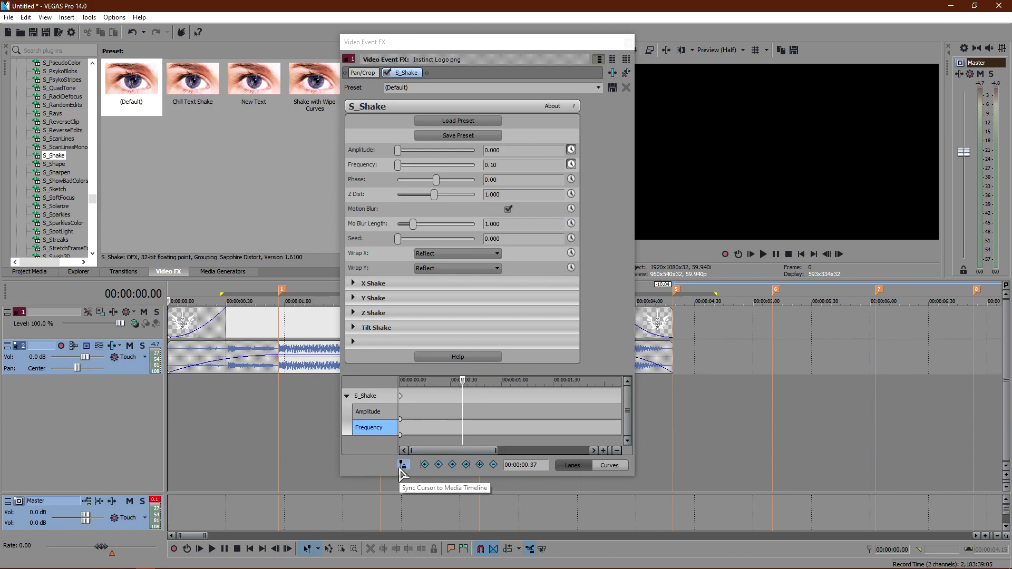
{"action": "left_click", "coordinate": [402, 465]}
- Scrub the project timeline around marker 1 to check how the effect playhead follows it
{"action": "left_click", "coordinate": [219, 436]}
{"action": "left_click", "coordinate": [296, 428]}
{"action": "left_click", "coordinate": [215, 426]}
{"action": "left_click", "coordinate": [303, 426]}
{"action": "left_click", "coordinate": [197, 421]}
{"action": "left_click", "coordinate": [291, 433]}
{"action": "left_click", "coordinate": [238, 433]}
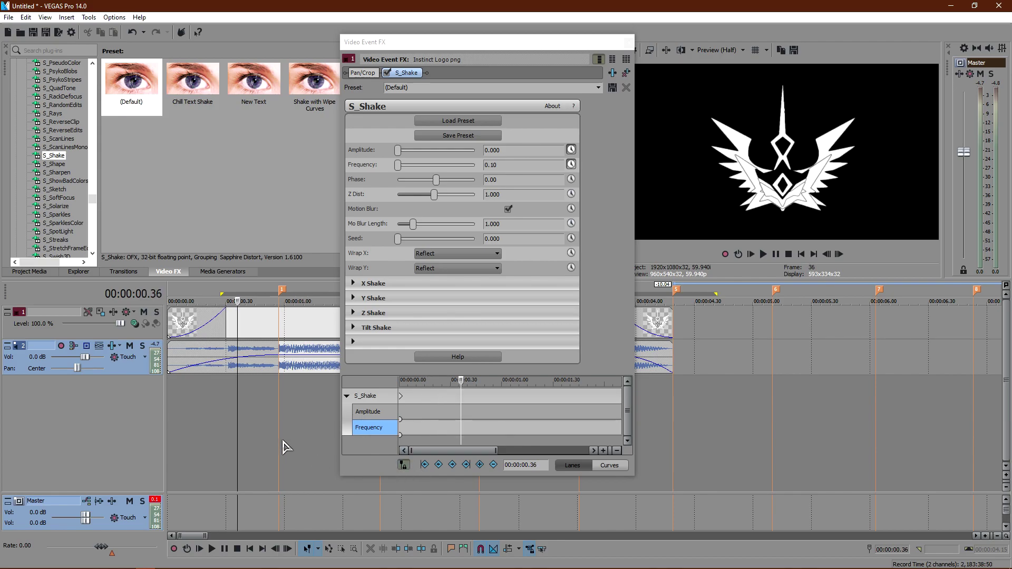
- Place the playhead on marker 1 at 00:00:00.57 and move the starting S_Shake keyframe onto it
{"action": "left_click", "coordinate": [277, 411]}
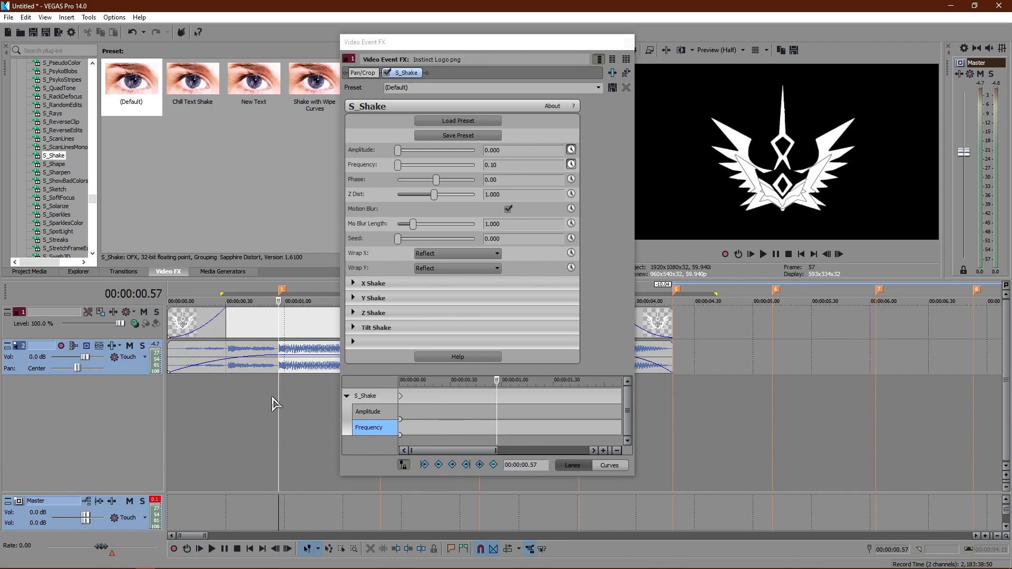
{"action": "left_click_drag", "start_coordinate": [278, 399], "coordinate": [276, 399]}
{"action": "left_click", "coordinate": [277, 399]}
{"action": "left_click_drag", "start_coordinate": [402, 401], "coordinate": [499, 410]}
{"action": "scroll", "coordinate": [498, 409], "scroll_direction": "up", "scroll_amount": 5}
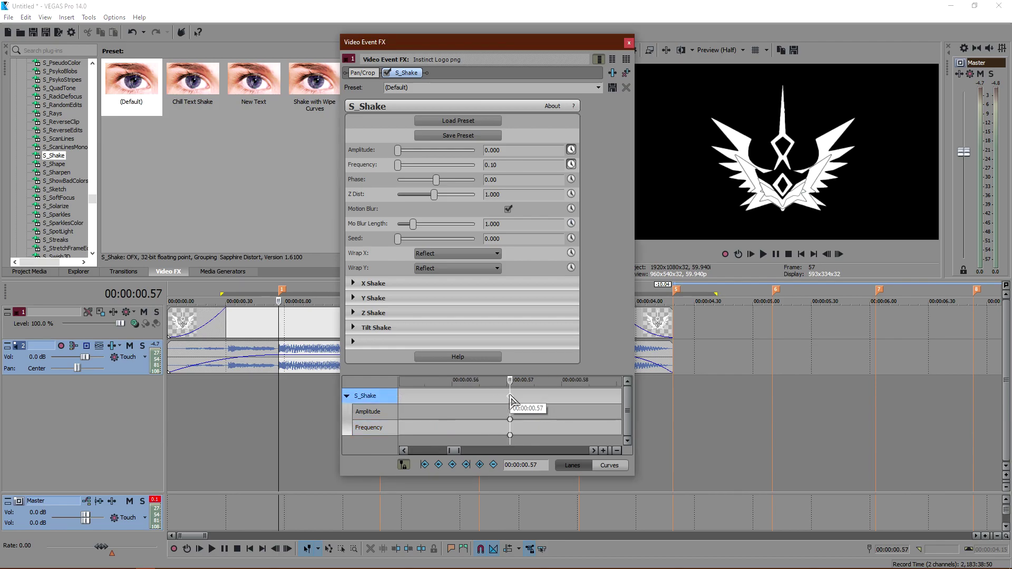
- Move the S_Shake keyframe one frame earlier to 00:00:00.56 and step between the two frames to compare them
{"action": "key", "text": "Left"}
{"action": "left_click_drag", "start_coordinate": [511, 399], "coordinate": [450, 412]}
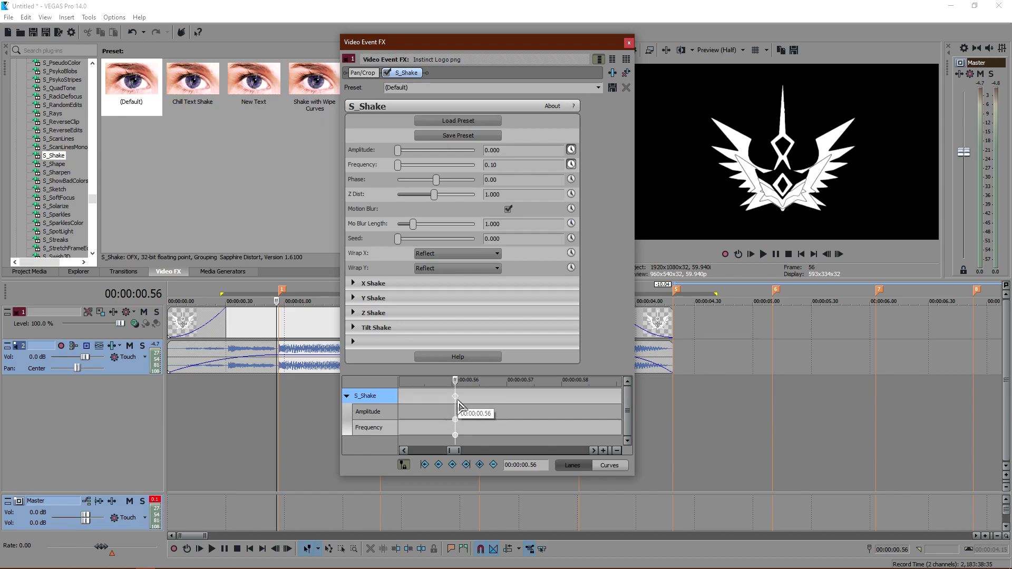
{"action": "key", "text": "Right"}
{"action": "key", "text": "Left"}
{"action": "key", "text": "Right"}
{"action": "key", "text": "Left"}
{"action": "key", "text": "Right"}
{"action": "key", "text": "Left"}
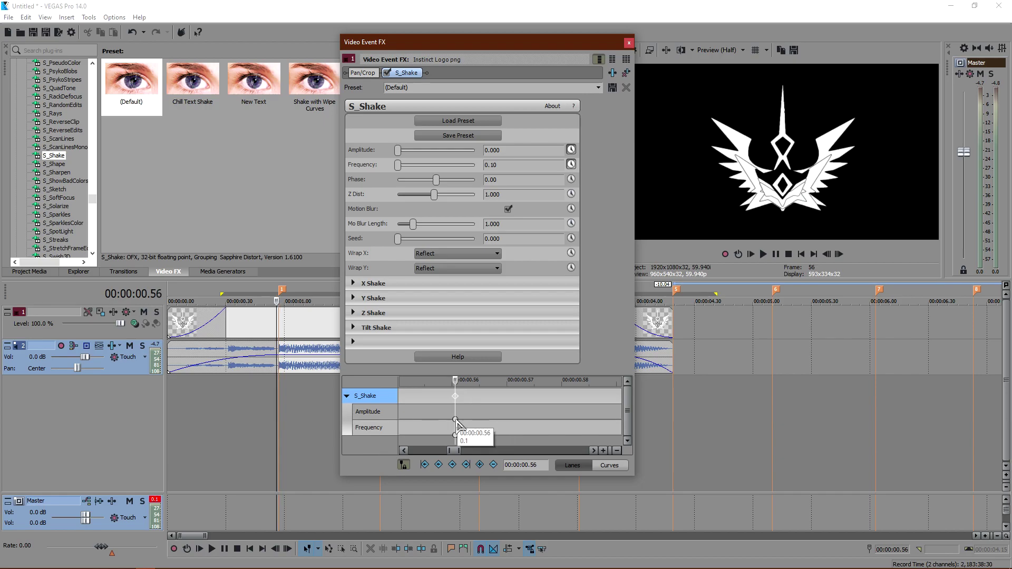
- Set the interpolation of the Frequency and Amplitude keyframes at 00:00:00.56 to Slow Fade
{"action": "left_click", "coordinate": [457, 423]}
{"action": "mouse_move", "coordinate": [456, 436]}
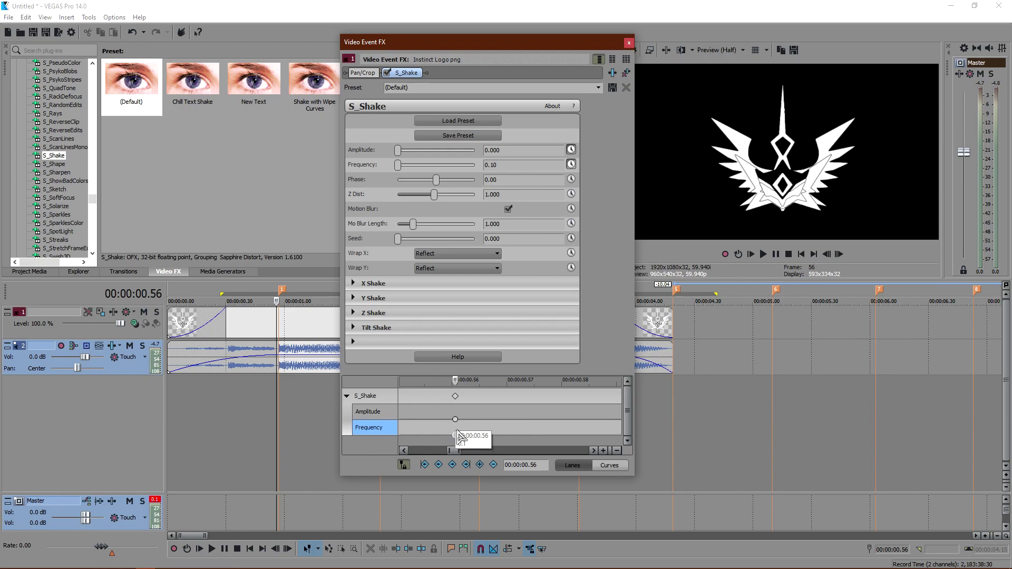
{"action": "right_click", "coordinate": [456, 437]}
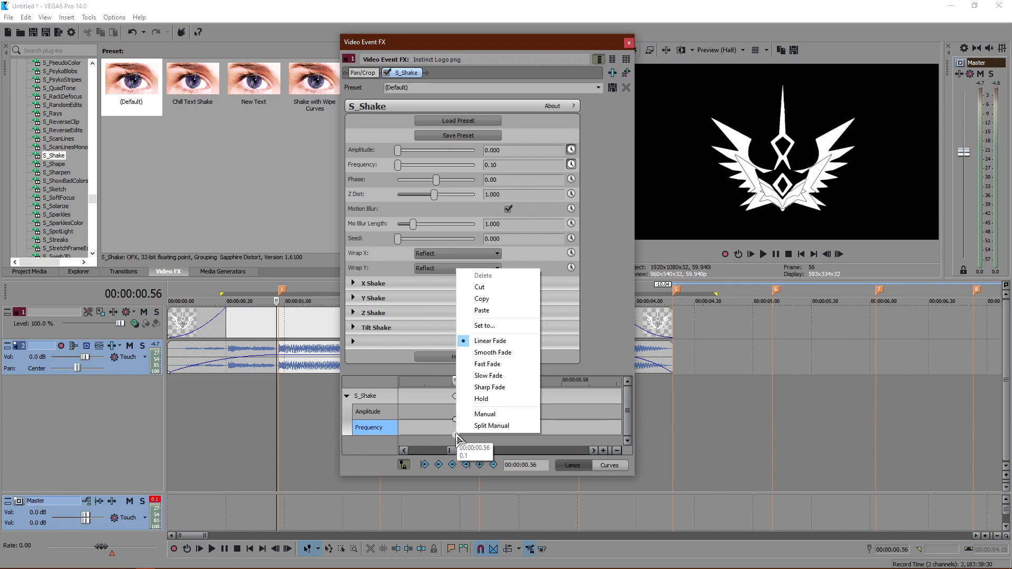
{"action": "left_click", "coordinate": [490, 387]}
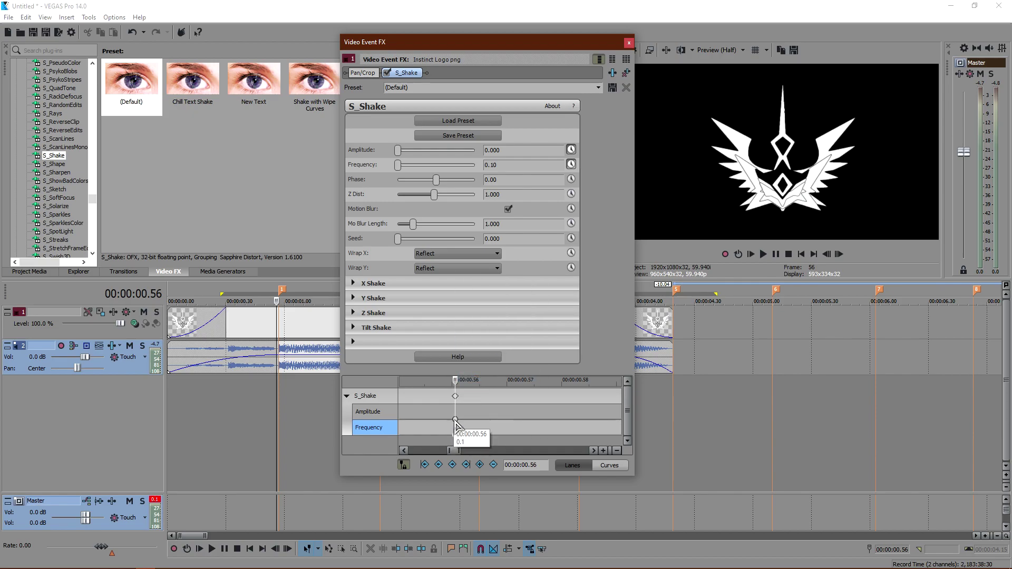
{"action": "left_click", "coordinate": [455, 420]}
{"action": "right_click", "coordinate": [455, 420]}
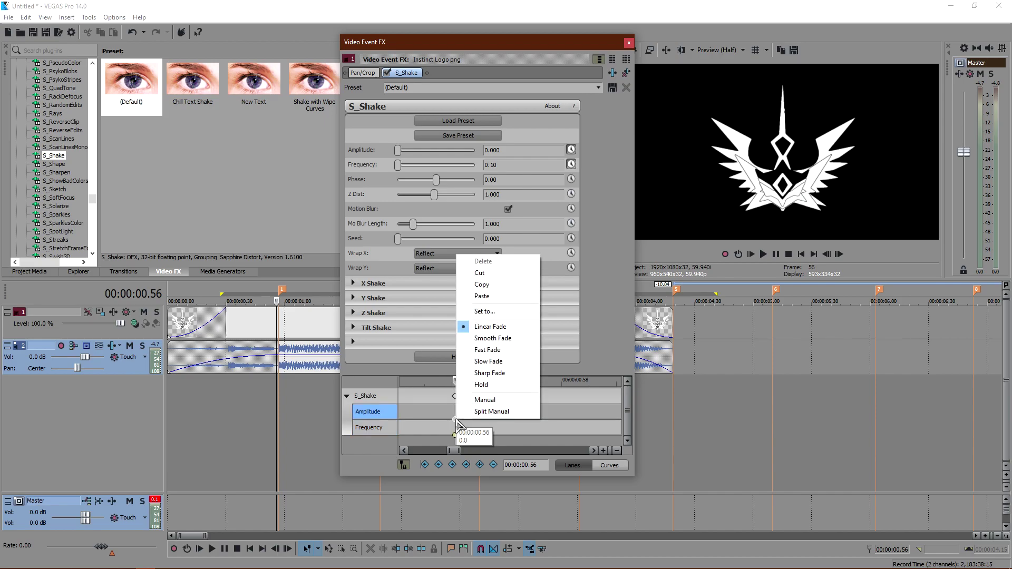
{"action": "left_click", "coordinate": [493, 363]}
{"action": "left_click", "coordinate": [455, 396]}
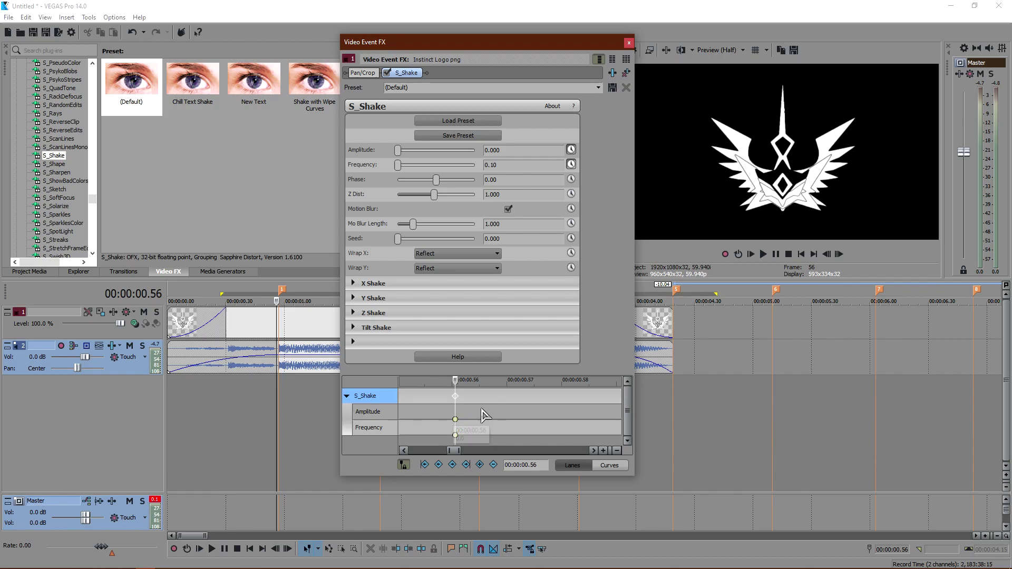
- Advance one frame to 00:00:00.57 and try setting the S_Shake Amplitude to 0.400
{"action": "key", "text": "Right"}
{"action": "scroll", "coordinate": [515, 407], "scroll_direction": "down", "scroll_amount": 2}
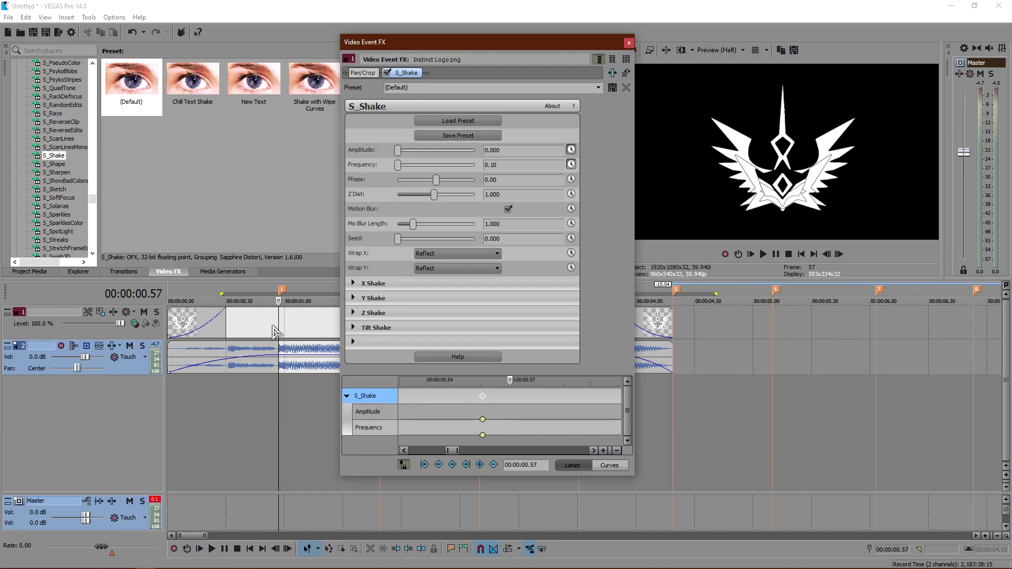
{"action": "left_click_drag", "start_coordinate": [397, 153], "coordinate": [404, 154]}
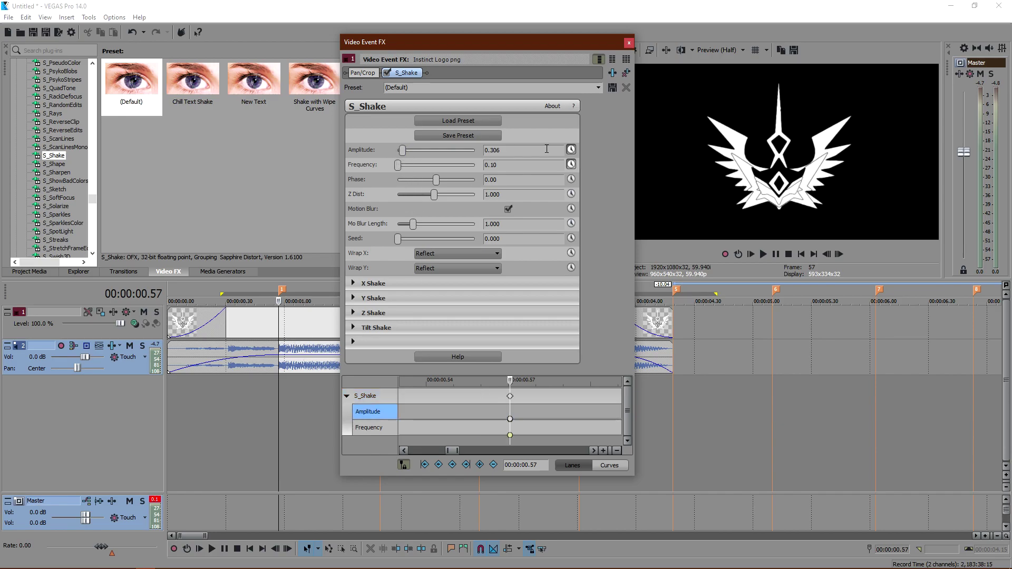
{"action": "left_click_drag", "start_coordinate": [405, 152], "coordinate": [405, 152]}
{"action": "type", "text": "0.4"}
{"action": "key", "text": "Return"}
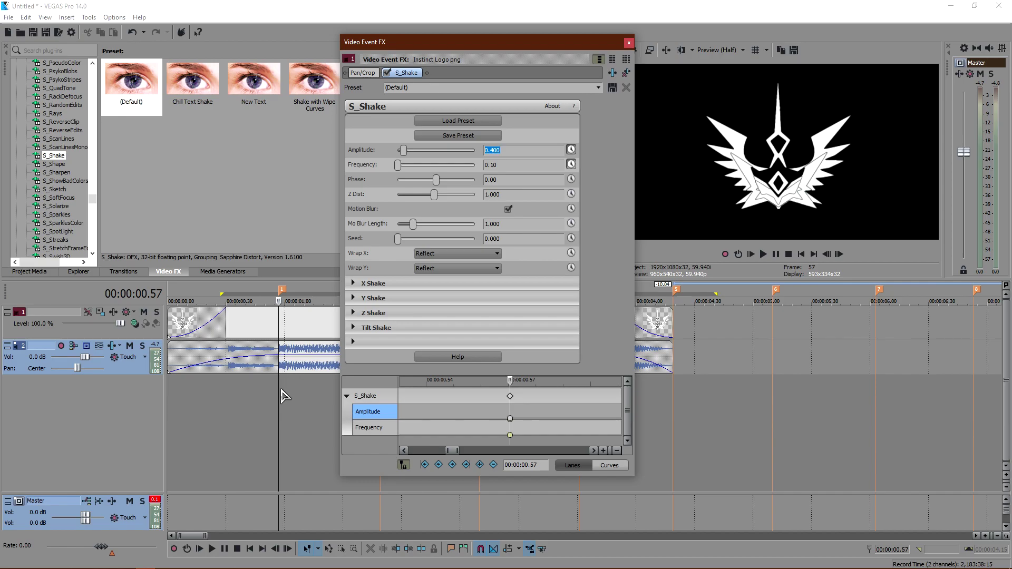
- Undo the Amplitude change and place the S_Shake keyframe at 00:00:00.56, one frame before the playhead
{"action": "left_click", "coordinate": [511, 396]}
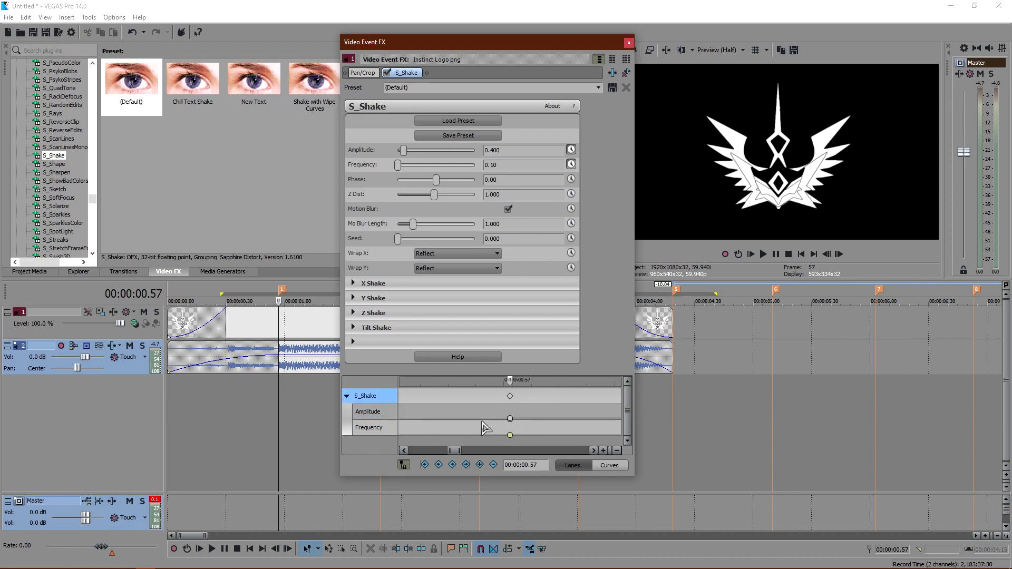
{"action": "mouse_move", "coordinate": [510, 397]}
{"action": "left_mouse_down"}
{"action": "mouse_move", "coordinate": [542, 400]}
{"action": "mouse_move", "coordinate": [510, 400]}
{"action": "left_mouse_up"}
{"action": "left_click", "coordinate": [511, 398]}
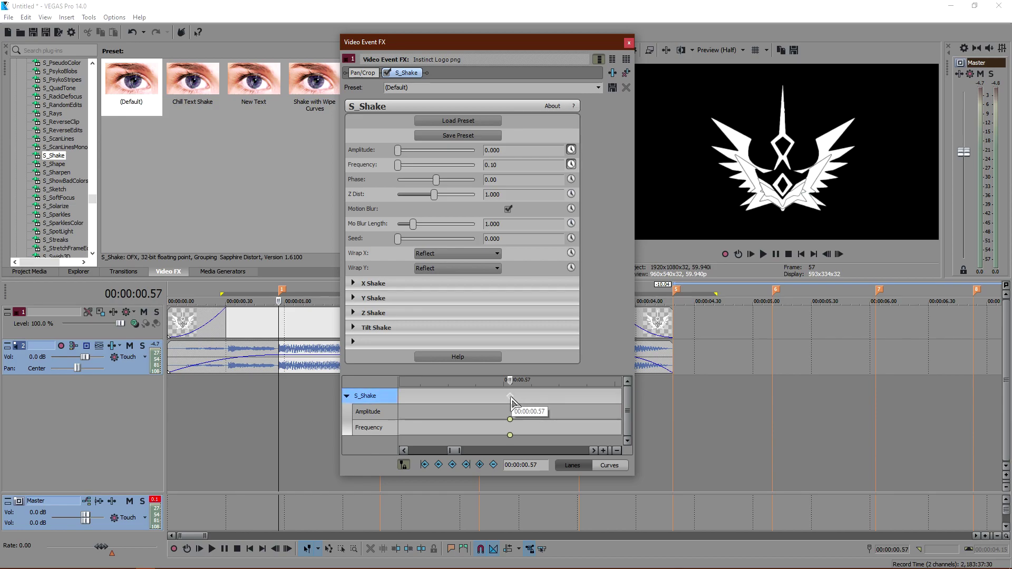
{"action": "scroll", "coordinate": [506, 407], "scroll_direction": "down", "scroll_amount": 5}
{"action": "scroll", "coordinate": [506, 408], "scroll_direction": "up", "scroll_amount": 8}
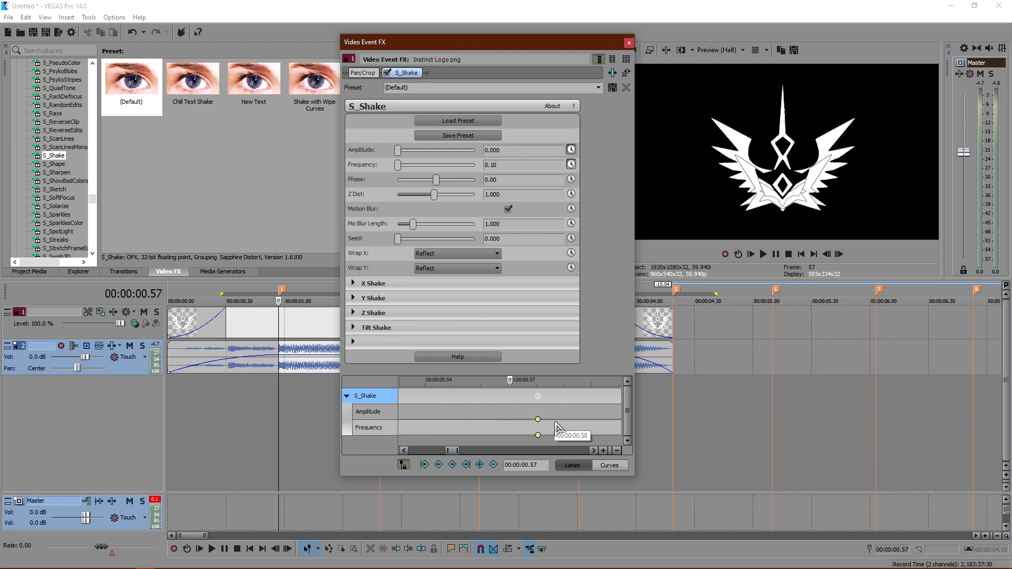
{"action": "double_click", "coordinate": [519, 414]}
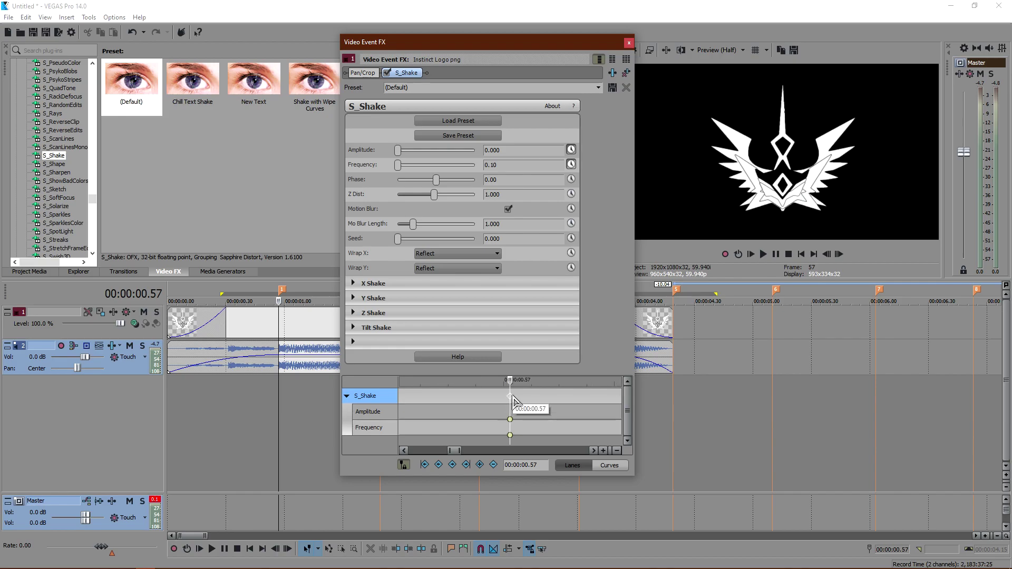
{"action": "mouse_move", "coordinate": [510, 401]}
{"action": "left_mouse_down"}
{"action": "mouse_move", "coordinate": [428, 411]}
{"action": "mouse_move", "coordinate": [496, 413]}
{"action": "left_mouse_up"}
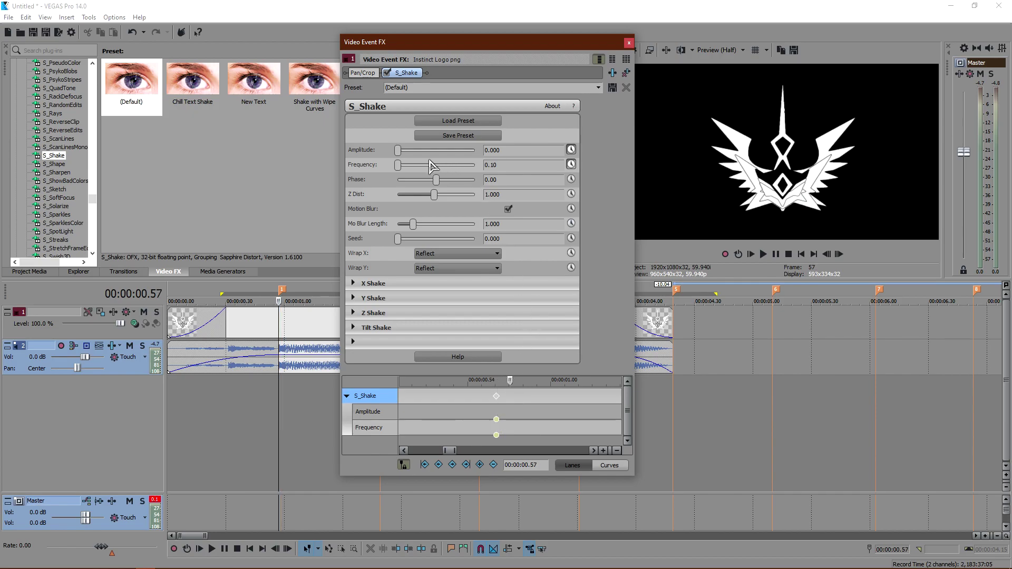
- Set Amplitude to 0.400 at the playhead on marker 1, adding a second S_Shake keyframe at 00:00:00.57
{"action": "left_click_drag", "start_coordinate": [500, 150], "coordinate": [493, 156]}
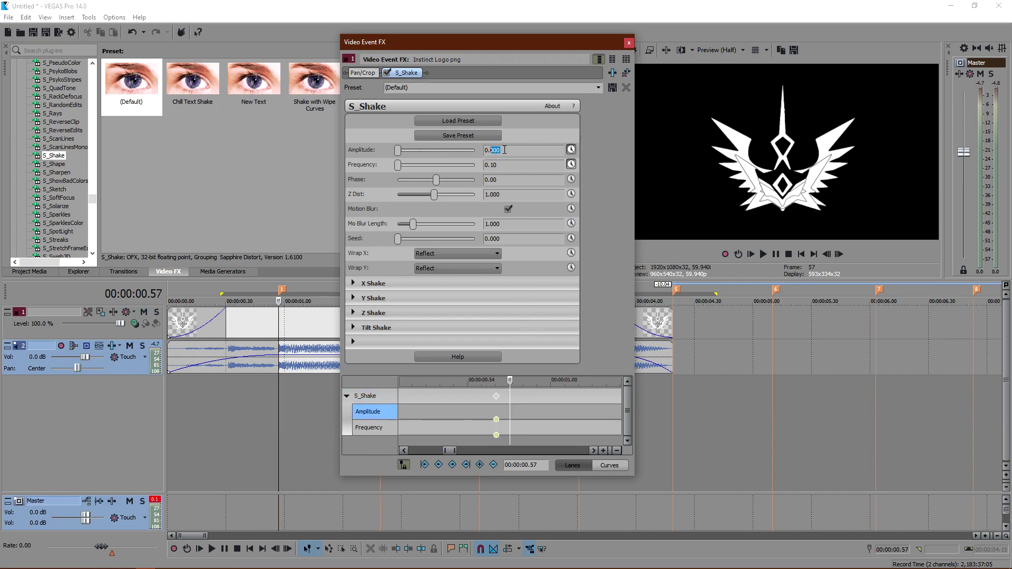
{"action": "key", "text": "Return"}
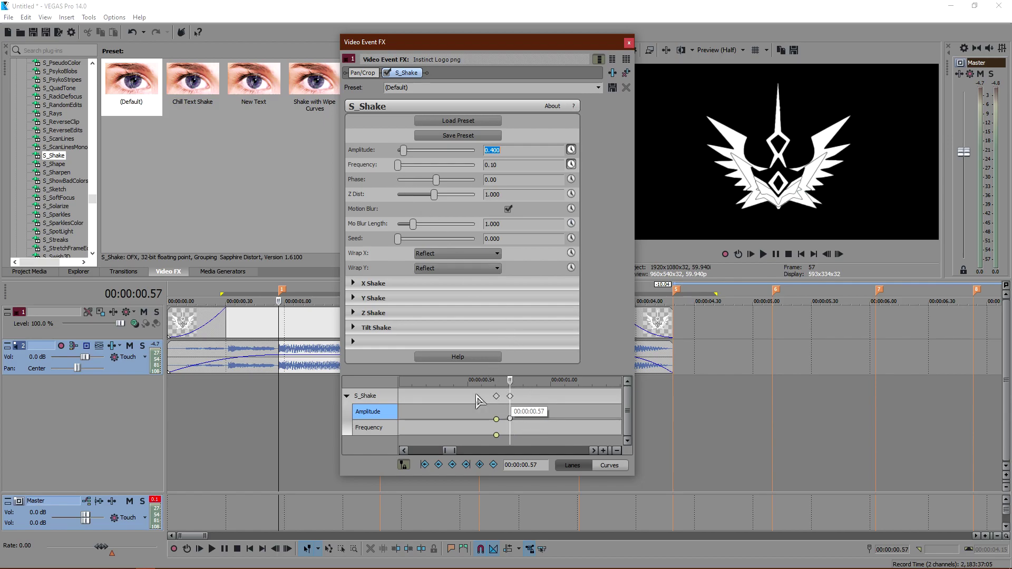
- Set Frequency to 30.00 at 00:00:00.57 and give the keyframes at that time a Fast Fade
{"action": "left_click_drag", "start_coordinate": [400, 168], "coordinate": [616, 169]}
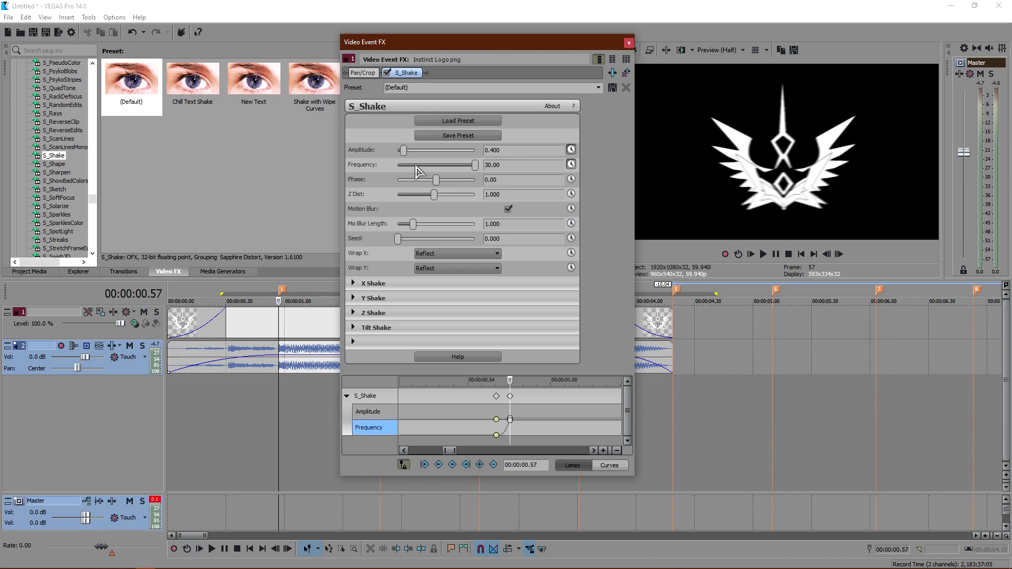
{"action": "scroll", "coordinate": [503, 420], "scroll_direction": "up", "scroll_amount": 3}
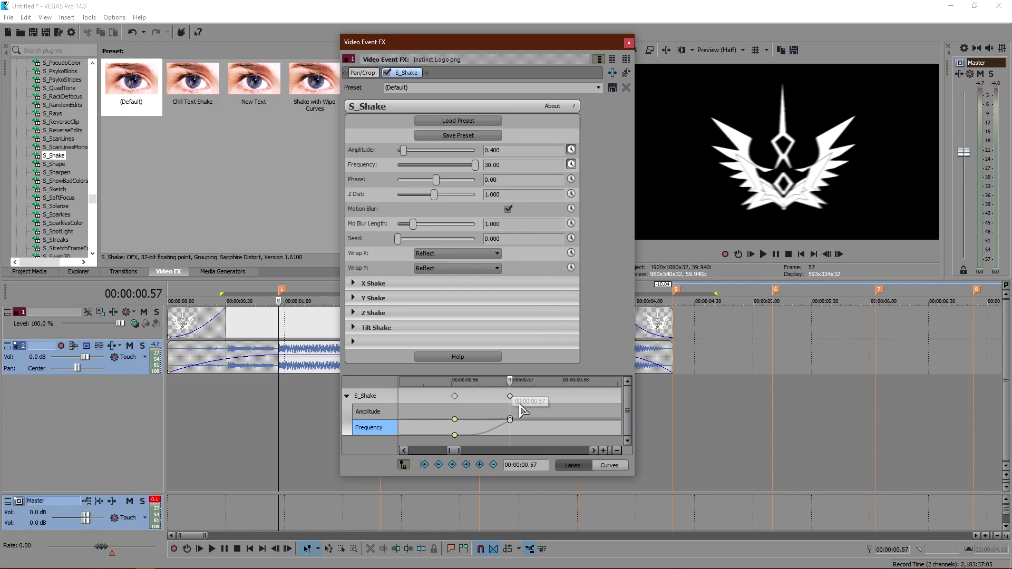
{"action": "left_click", "coordinate": [509, 420]}
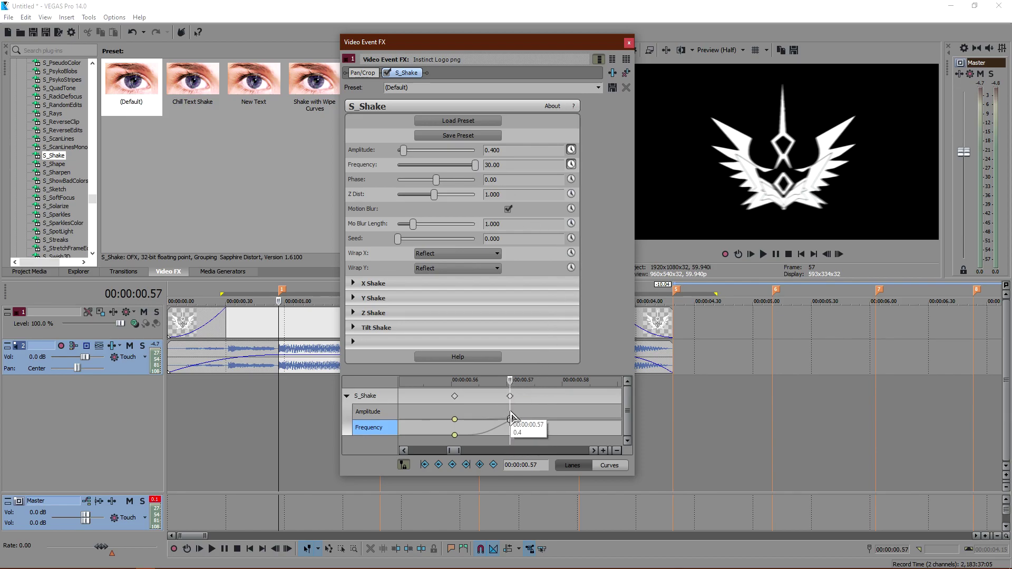
{"action": "right_click", "coordinate": [510, 420]}
{"action": "key", "text": "Escape"}
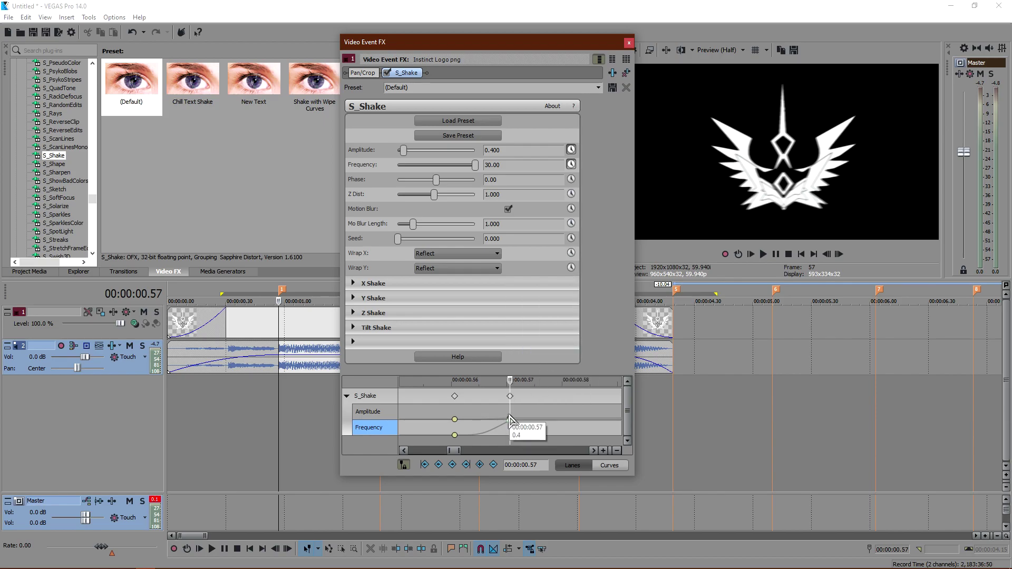
{"action": "right_click", "coordinate": [509, 421]}
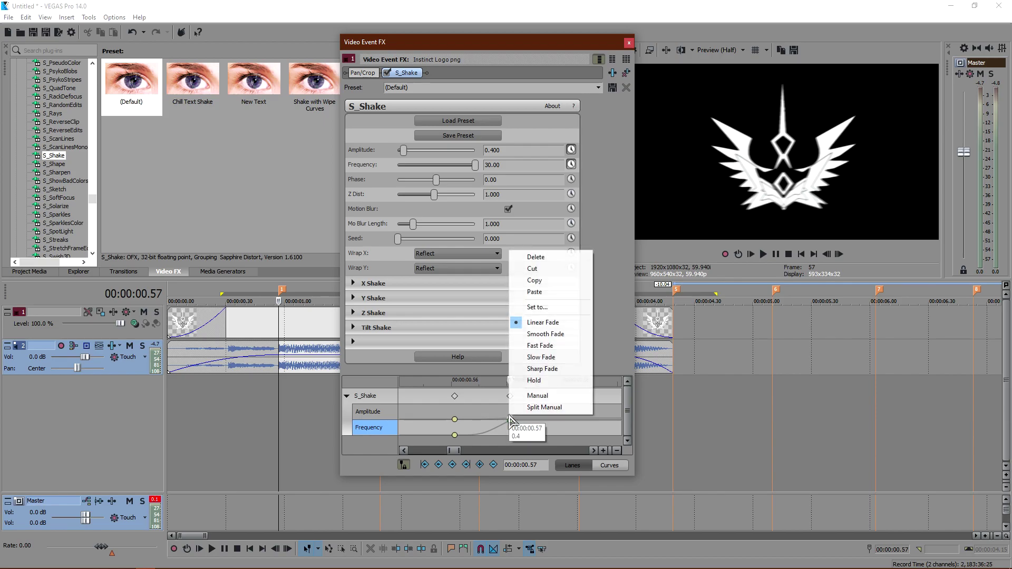
{"action": "left_click", "coordinate": [540, 346]}
{"action": "left_click", "coordinate": [510, 383]}
{"action": "left_click_drag", "start_coordinate": [510, 382], "coordinate": [455, 403]}
{"action": "left_click", "coordinate": [456, 409]}
{"action": "left_click_drag", "start_coordinate": [454, 382], "coordinate": [455, 411]}
{"action": "left_click", "coordinate": [502, 415]}
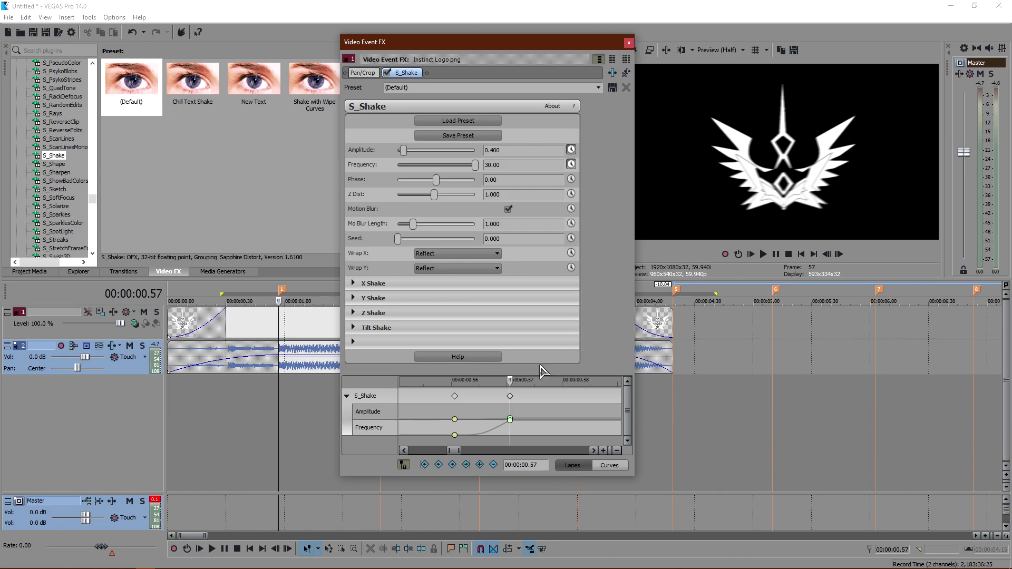
{"action": "left_click_drag", "start_coordinate": [495, 381], "coordinate": [518, 393]}
{"action": "left_click", "coordinate": [509, 398]}
- Move the playhead to 00:00:01.14 and set Frequency to 0.10 and Amplitude to 0.200 there
{"action": "scroll", "coordinate": [511, 404], "scroll_direction": "down", "scroll_amount": 4}
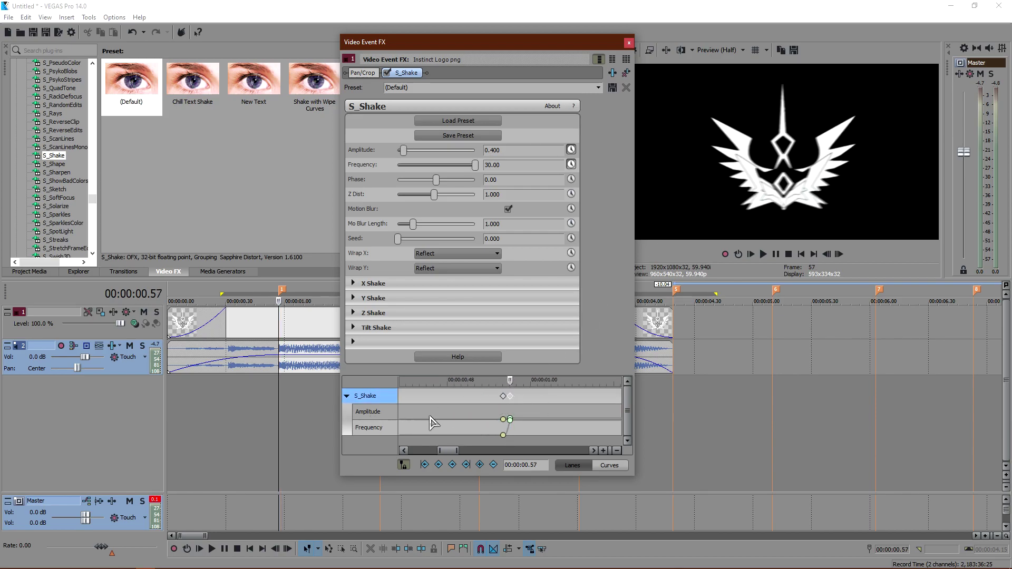
{"action": "scroll", "coordinate": [509, 392], "scroll_direction": "down", "scroll_amount": 2}
{"action": "left_click_drag", "start_coordinate": [510, 387], "coordinate": [569, 405]}
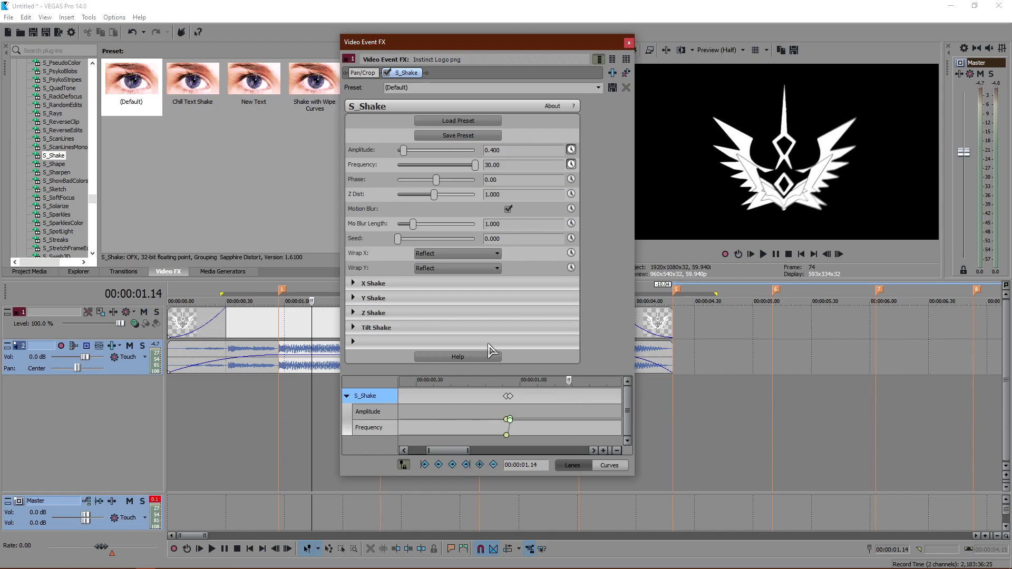
{"action": "left_click_drag", "start_coordinate": [476, 169], "coordinate": [158, 178]}
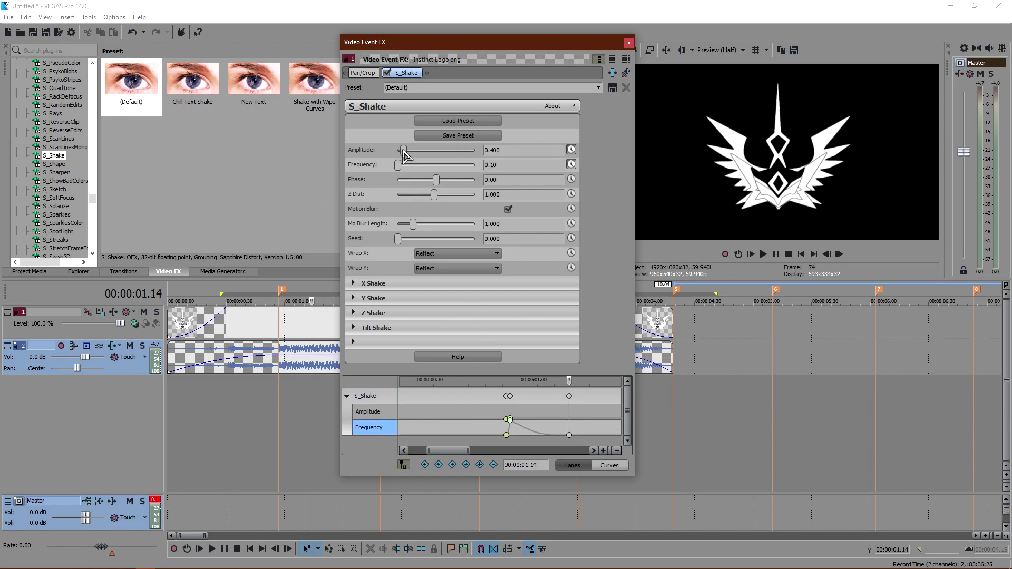
{"action": "left_click_drag", "start_coordinate": [514, 150], "coordinate": [497, 154]}
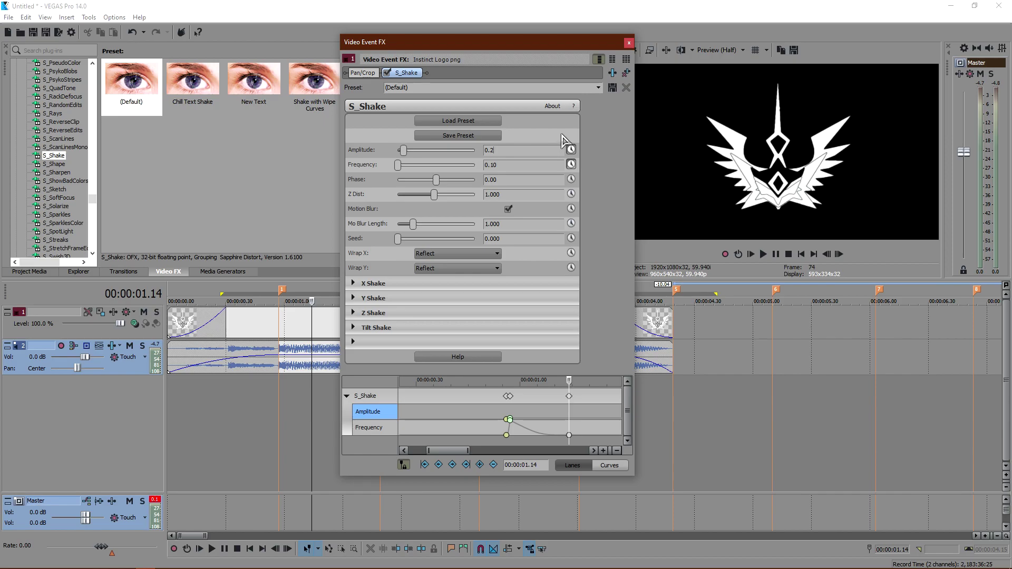
{"action": "key", "text": "Return"}
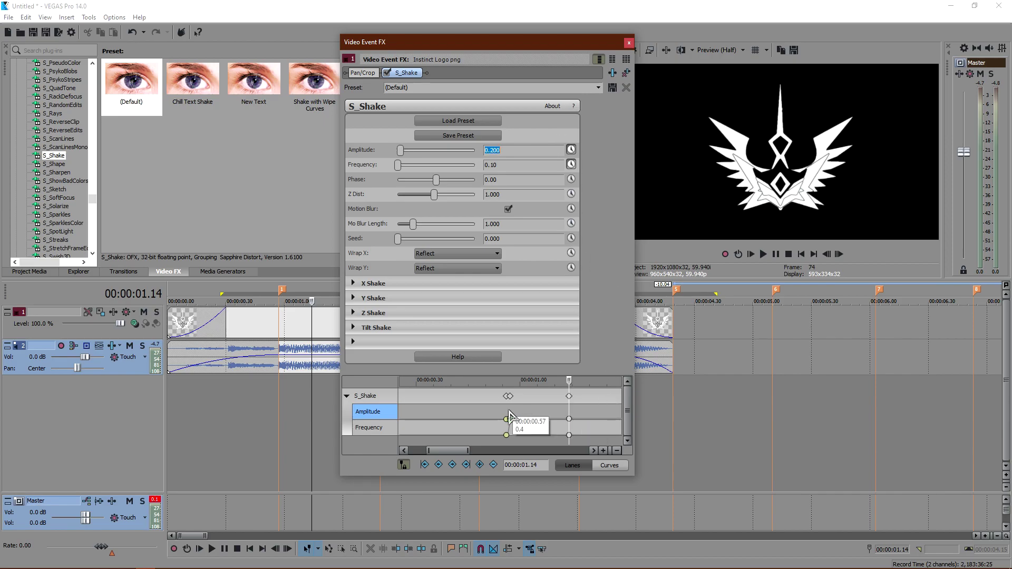
- Set the Amplitude and Frequency keyframes at 00:00:01.14 to Slow Fade and close the effect window
{"action": "right_click", "coordinate": [569, 419]}
{"action": "left_click", "coordinate": [595, 350]}
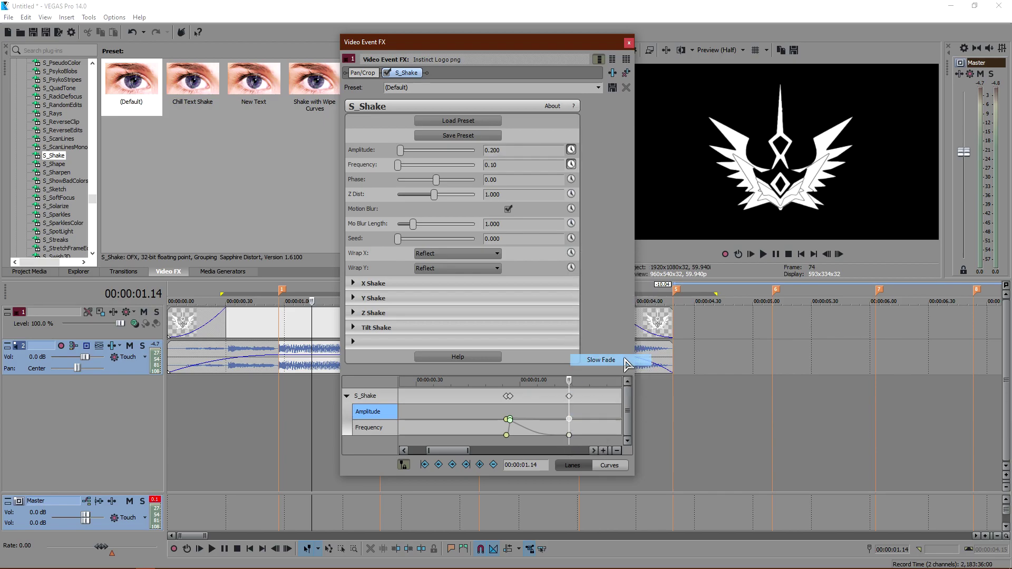
{"action": "right_click", "coordinate": [570, 435]}
{"action": "left_click", "coordinate": [602, 369]}
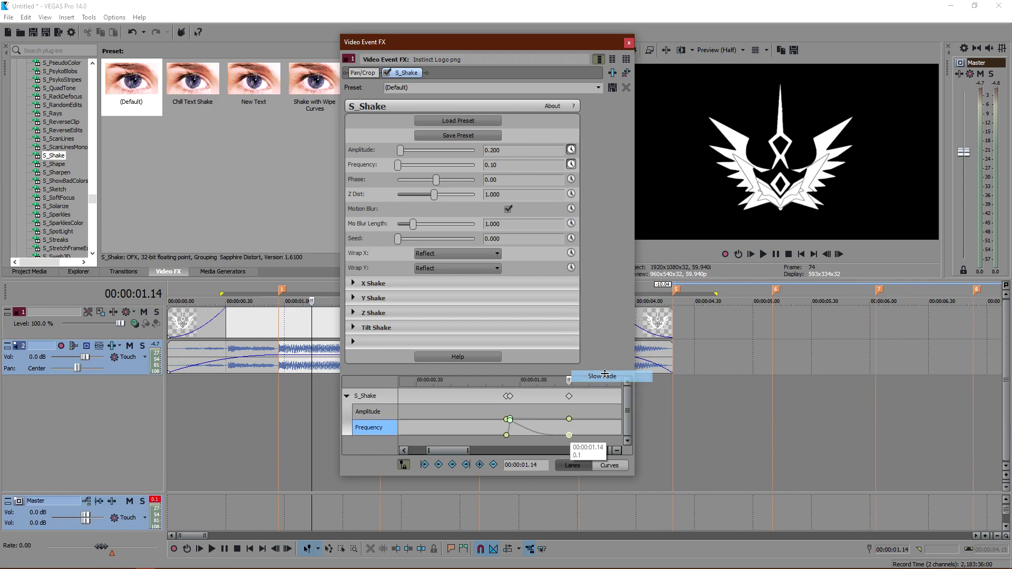
{"action": "left_click", "coordinate": [629, 42]}
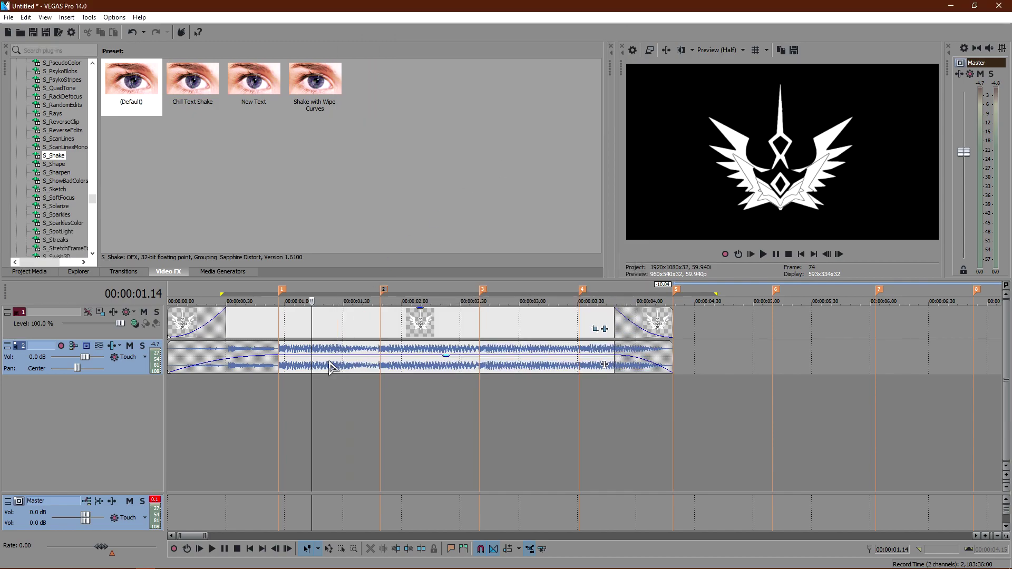
- Preview the logo shake full screen from the start of the timeline, then return to the editing view
{"action": "left_click_drag", "start_coordinate": [310, 396], "coordinate": [222, 403]}
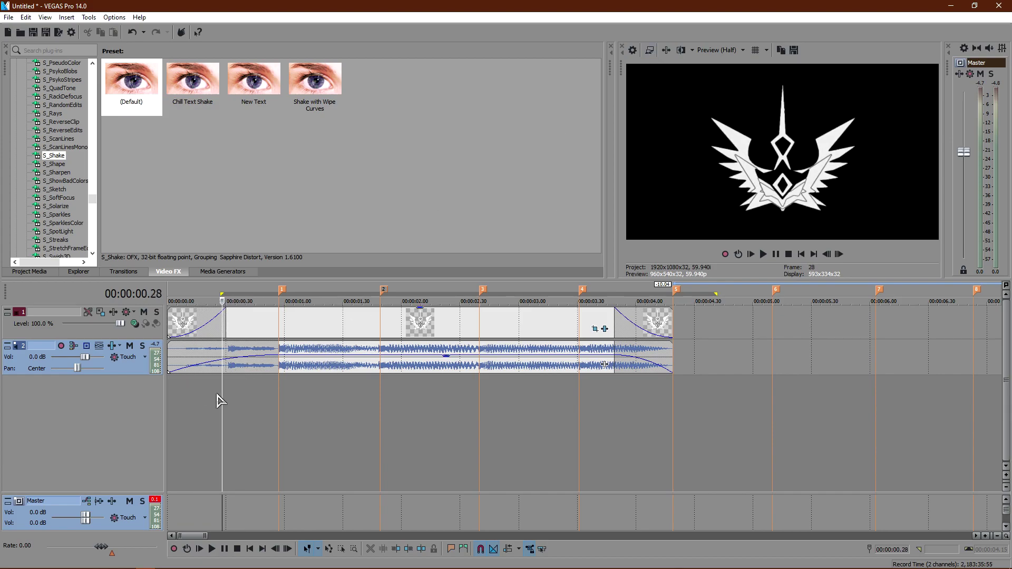
{"action": "key", "text": "Home"}
{"action": "left_click", "coordinate": [649, 51]}
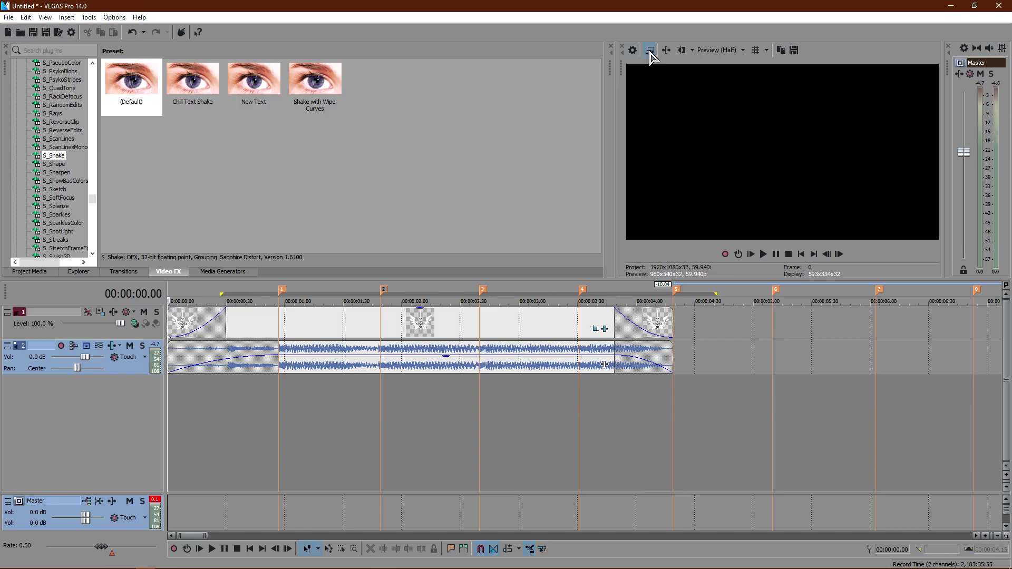
{"action": "key", "text": "space"}
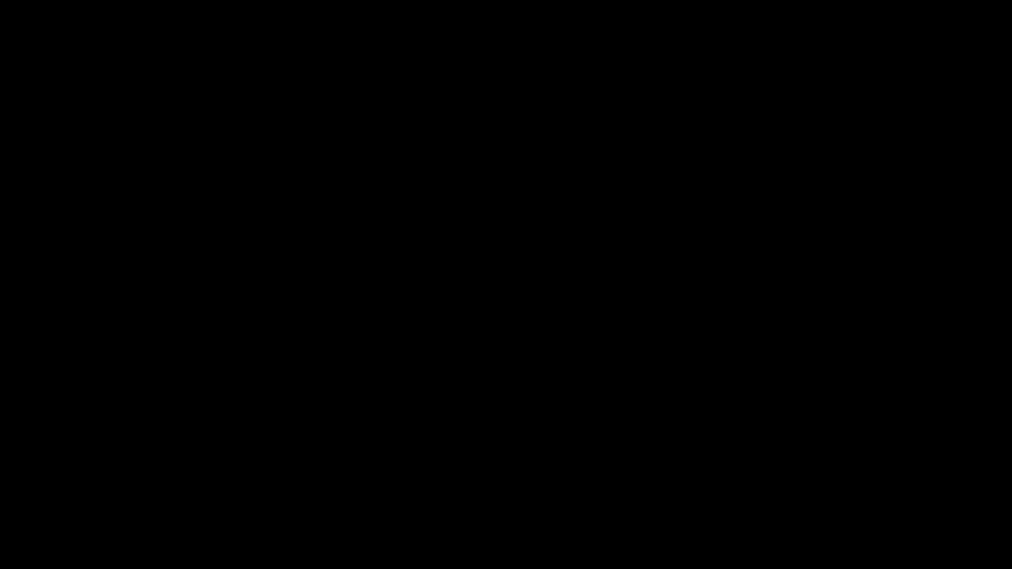
{"action": "key", "text": "Escape"}
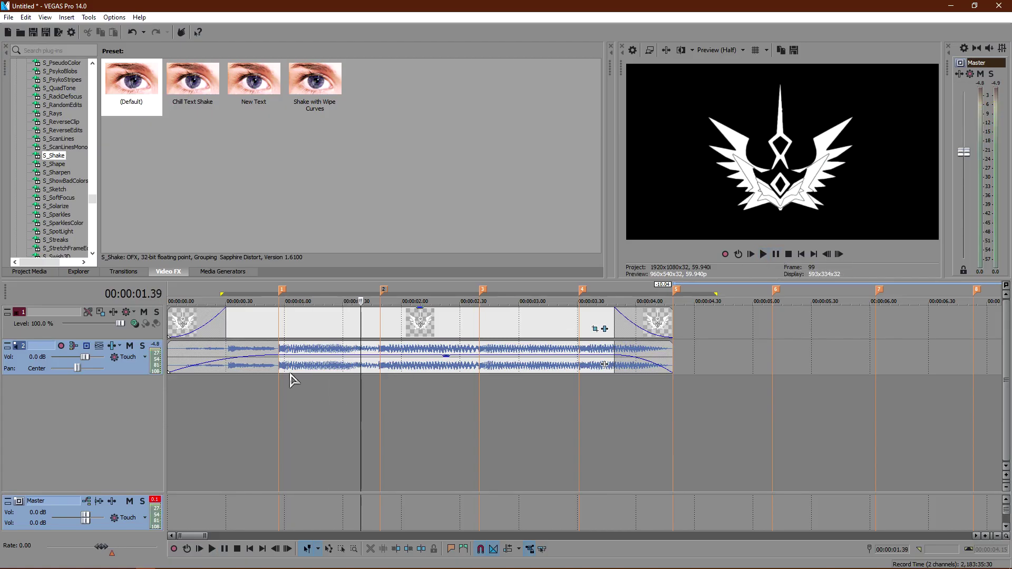
{"action": "left_click", "coordinate": [652, 51]}
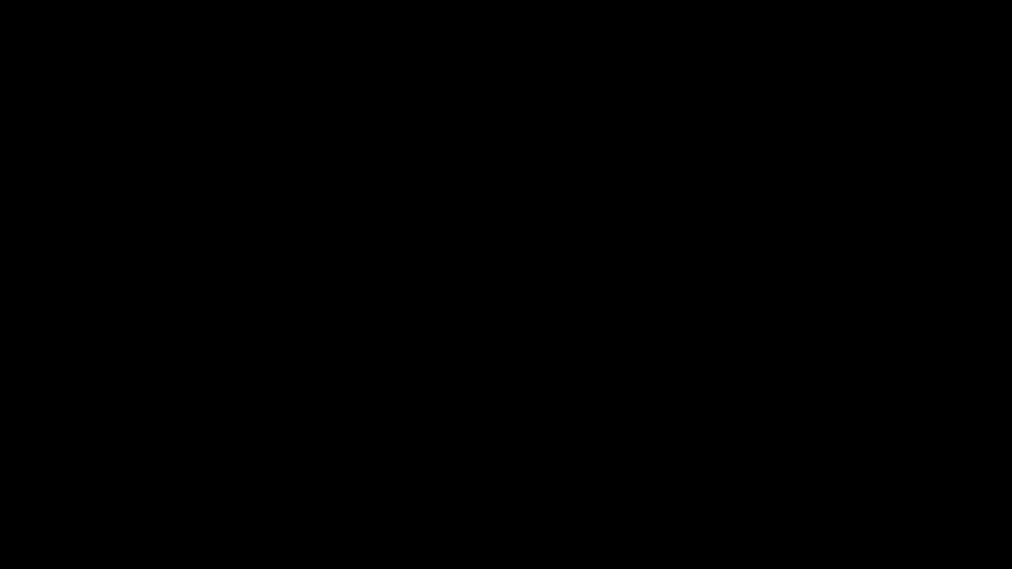
{"action": "key", "text": "Escape"}
- Place the playhead shortly before marker 1 and play the clip to check the shake against the beat
{"action": "mouse_move", "coordinate": [338, 422]}
{"action": "left_mouse_down"}
{"action": "mouse_move", "coordinate": [167, 422]}
{"action": "mouse_move", "coordinate": [280, 423]}
{"action": "left_mouse_up"}
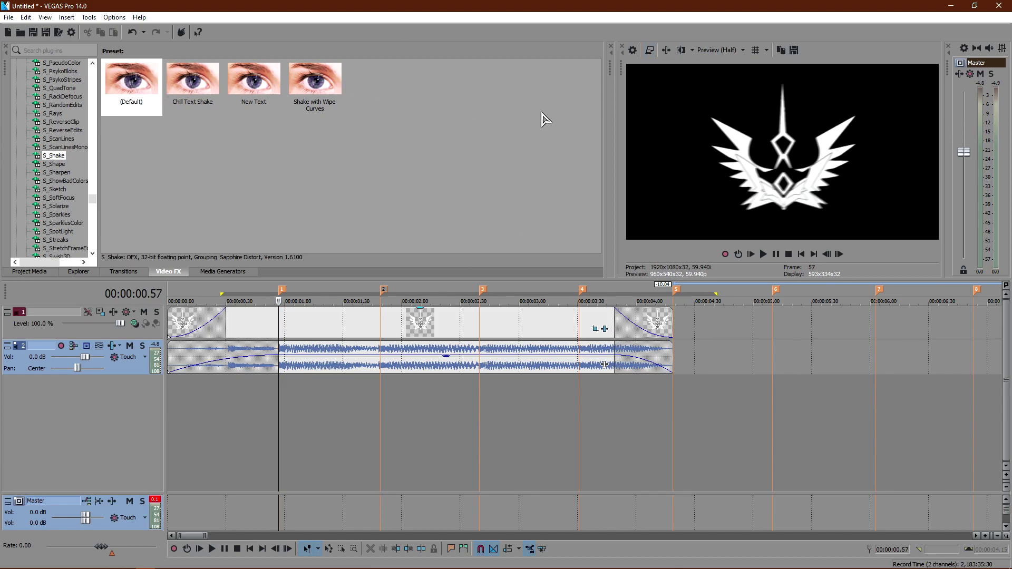
{"action": "left_click", "coordinate": [248, 444]}
{"action": "left_click", "coordinate": [346, 425]}
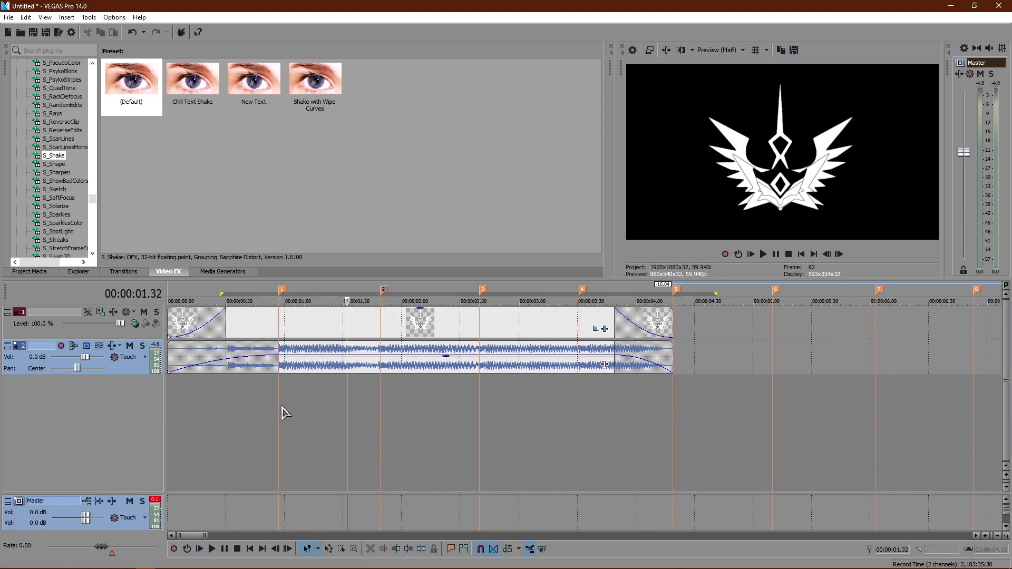
{"action": "left_click", "coordinate": [280, 409]}
{"action": "left_click_drag", "start_coordinate": [279, 399], "coordinate": [259, 428]}
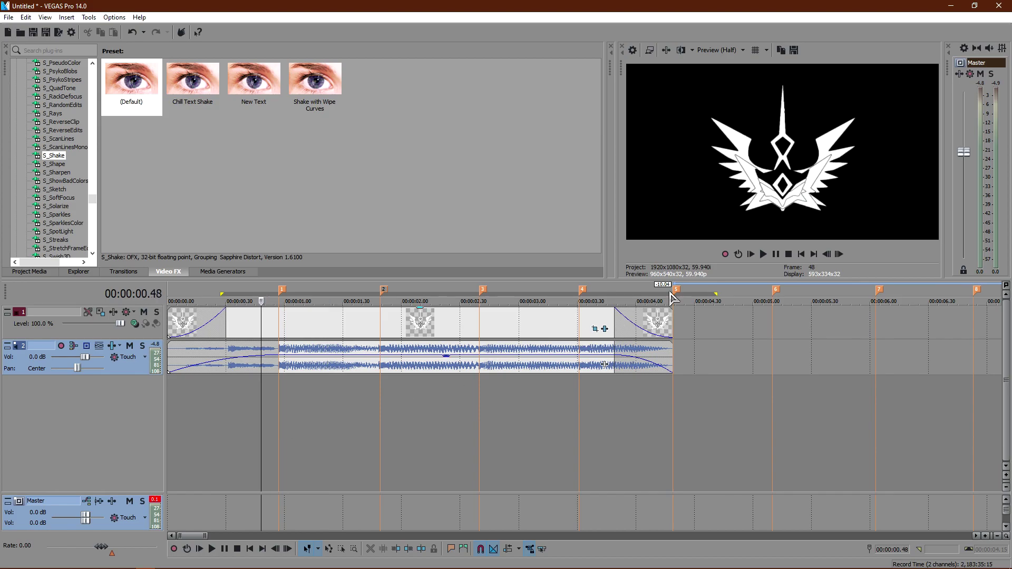
{"action": "left_click_drag", "start_coordinate": [383, 417], "coordinate": [239, 426]}
{"action": "left_click", "coordinate": [763, 254]}
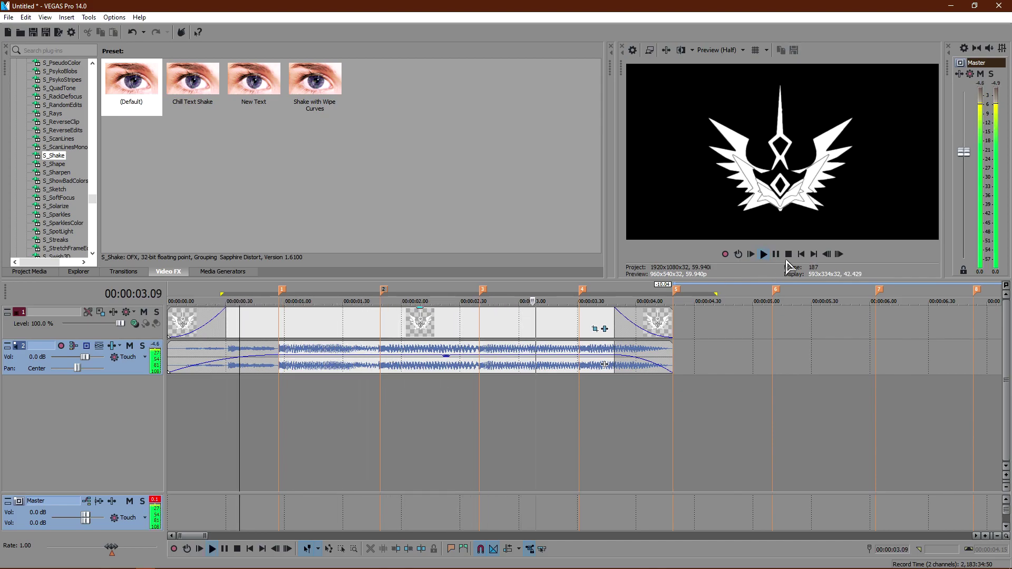
{"action": "left_click", "coordinate": [776, 256]}
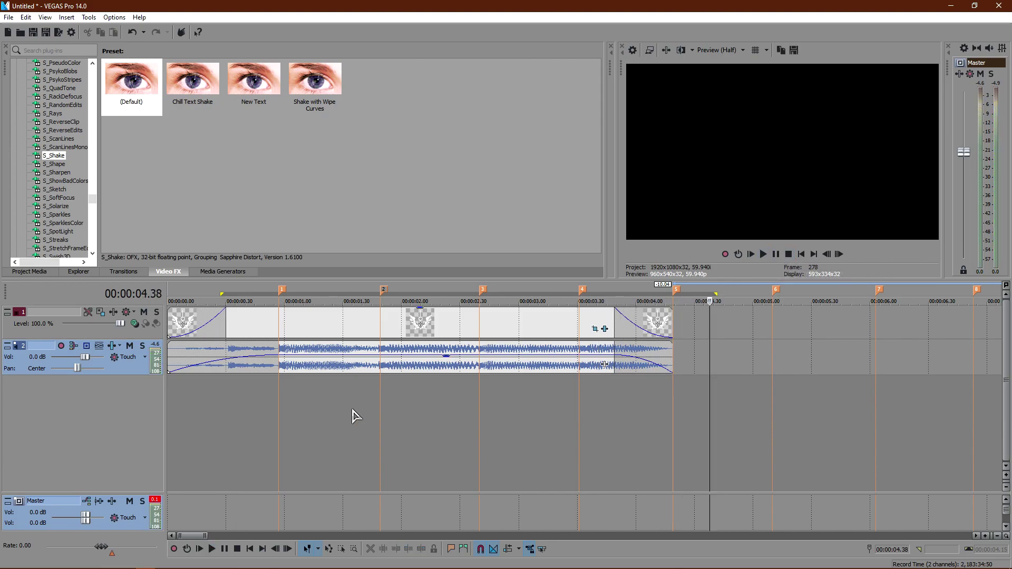
- Examine individual frames around marker 1 on the timeline to review the shake
{"action": "left_click", "coordinate": [353, 410]}
{"action": "left_click", "coordinate": [414, 401]}
{"action": "left_click", "coordinate": [347, 402]}
{"action": "left_click", "coordinate": [278, 411]}
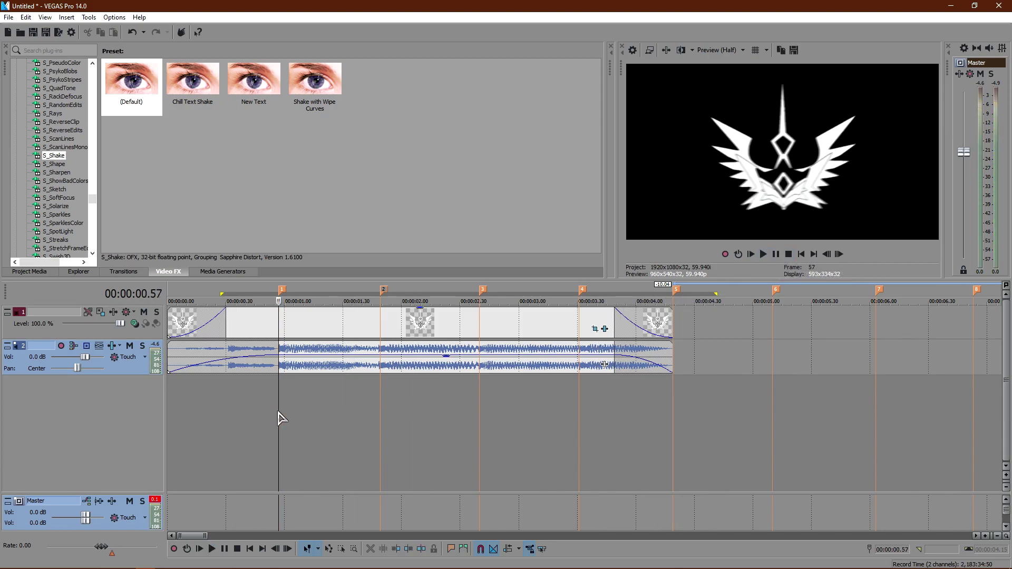
{"action": "mouse_move", "coordinate": [279, 410]}
{"action": "left_mouse_down"}
{"action": "mouse_move", "coordinate": [212, 408]}
{"action": "mouse_move", "coordinate": [222, 408]}
{"action": "left_mouse_up"}
{"action": "left_click", "coordinate": [279, 406]}
- Reopen the logo clip's S_Shake settings and add a keyframe at 00:00:01.48, one frame before marker 2
{"action": "left_click_drag", "start_coordinate": [278, 402], "coordinate": [380, 445]}
{"action": "left_click", "coordinate": [604, 329]}
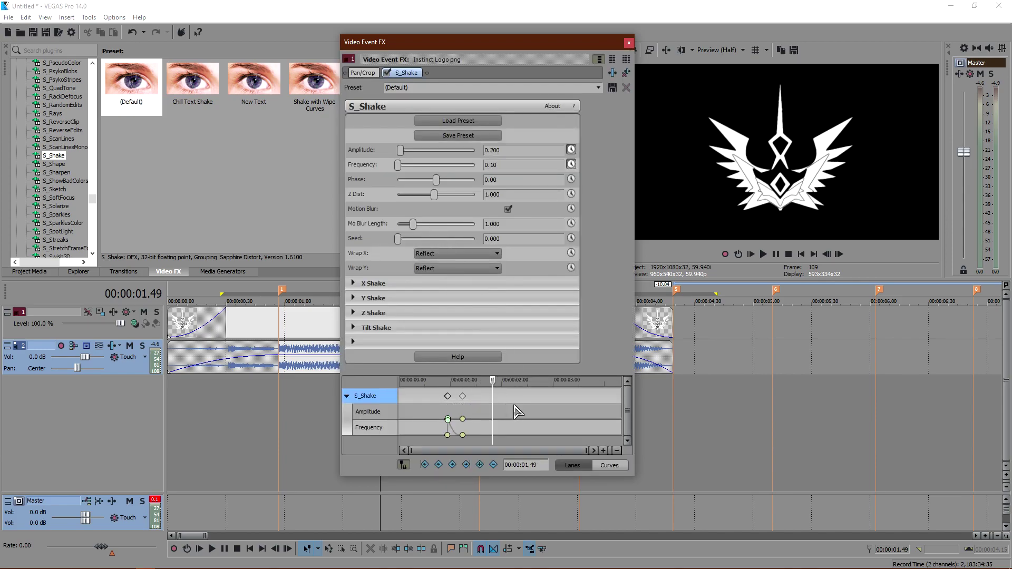
{"action": "left_click", "coordinate": [380, 486]}
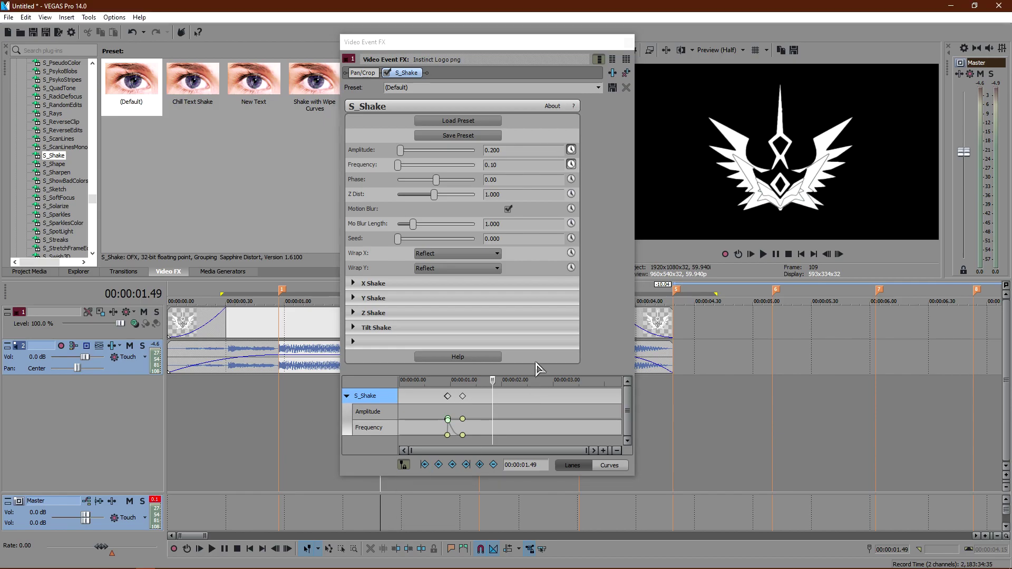
{"action": "key", "text": "Left"}
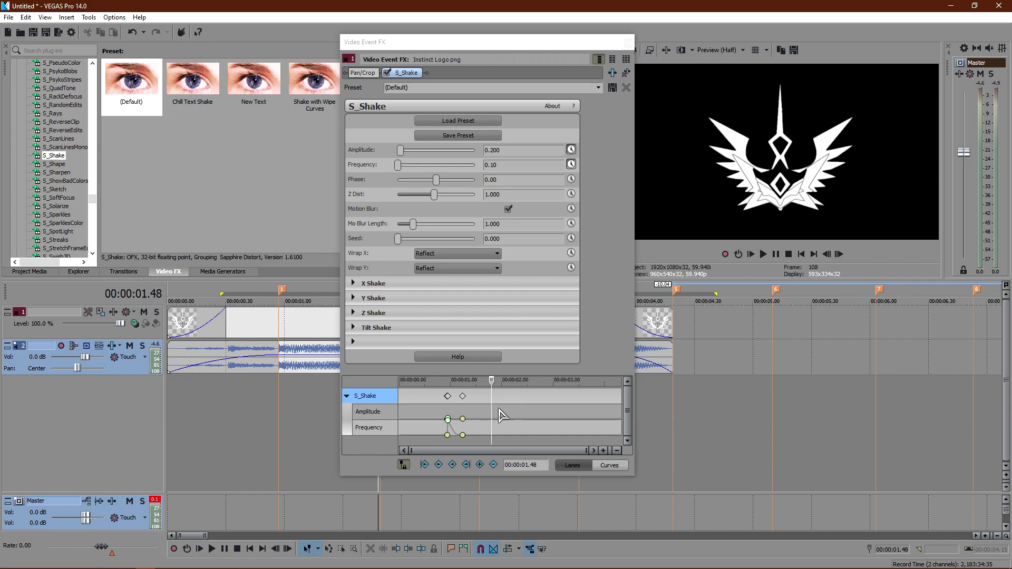
{"action": "scroll", "coordinate": [498, 416], "scroll_direction": "up", "scroll_amount": 5}
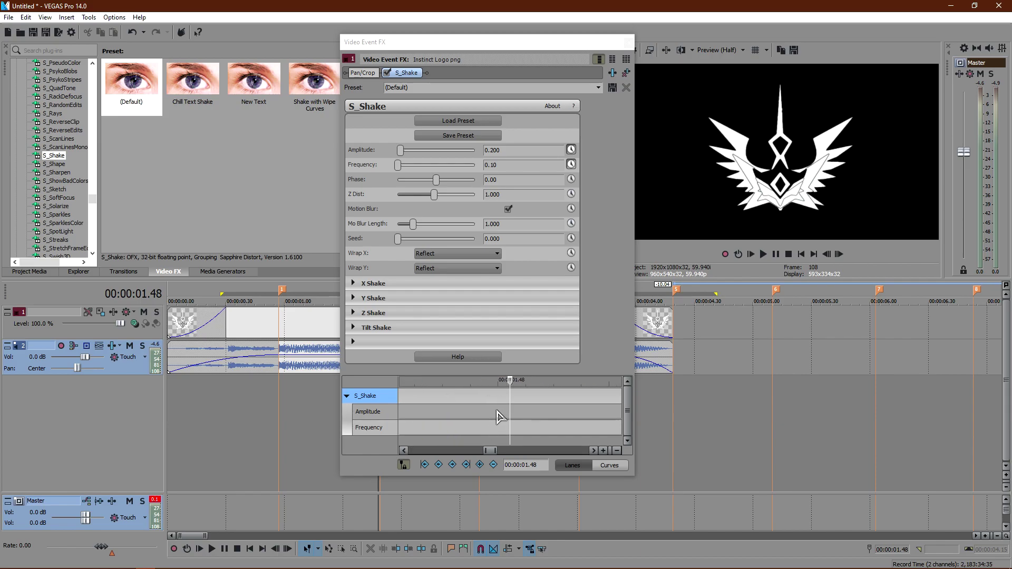
{"action": "left_click", "coordinate": [480, 465]}
{"action": "scroll", "coordinate": [513, 407], "scroll_direction": "down", "scroll_amount": 5}
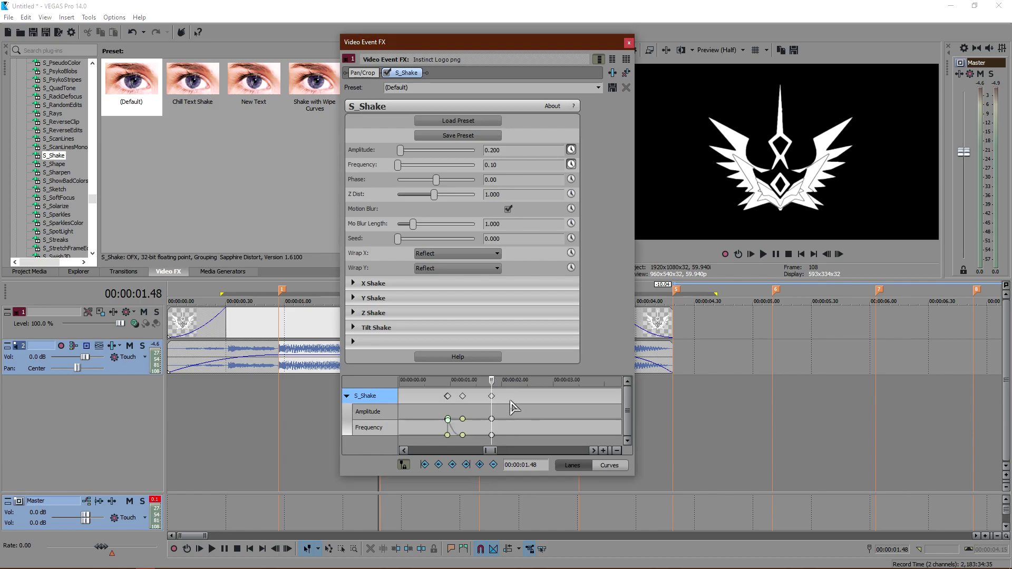
- Compare the S_Shake keyframes at 00:00:01.14 and 00:00:01.48, finishing on the one before marker 2
{"action": "left_click", "coordinate": [463, 398]}
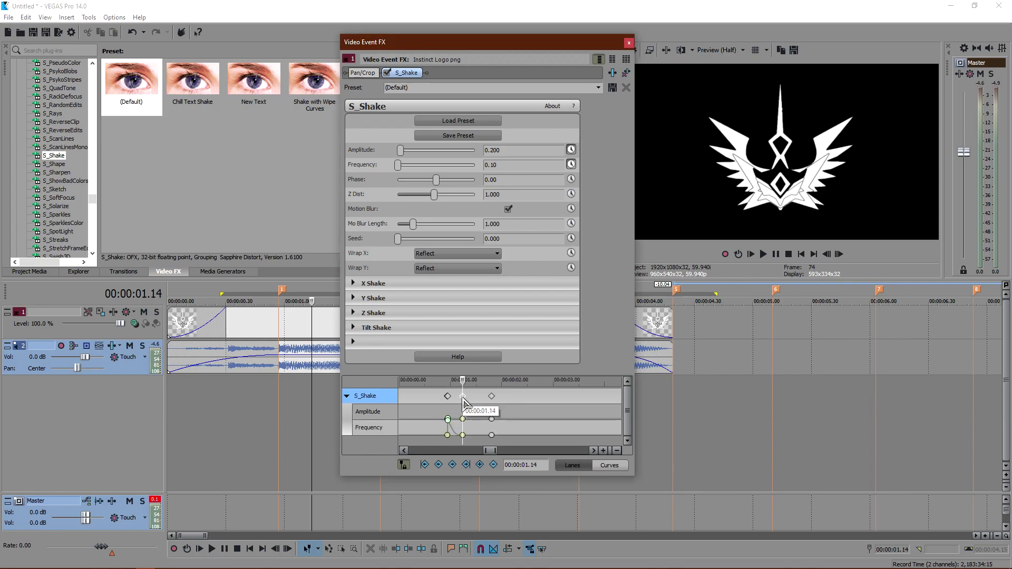
{"action": "right_click", "coordinate": [464, 399]}
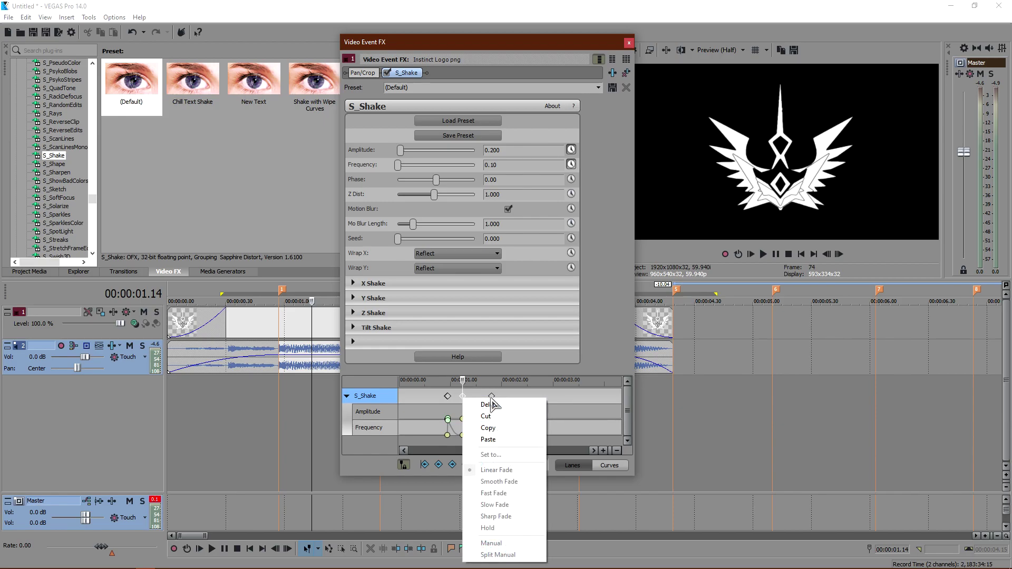
{"action": "key", "text": "Escape"}
{"action": "left_click", "coordinate": [380, 491]}
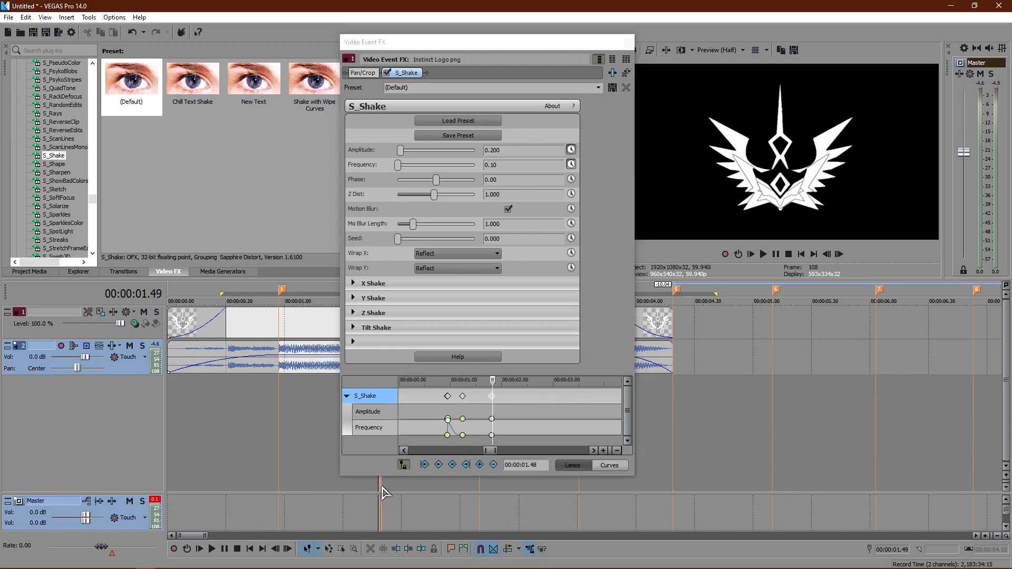
{"action": "key", "text": "Left"}
{"action": "left_click", "coordinate": [464, 397]}
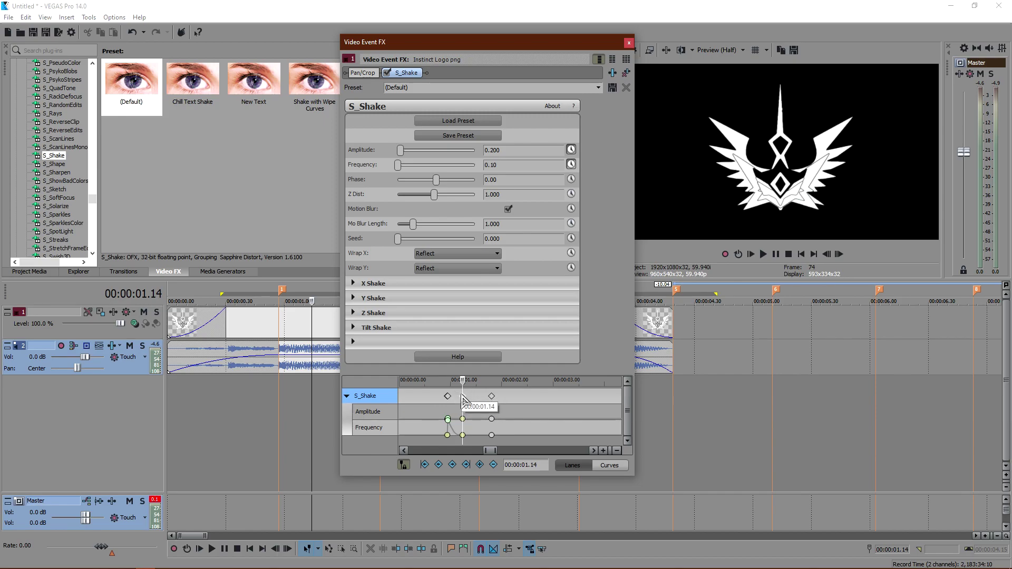
{"action": "left_click", "coordinate": [491, 398]}
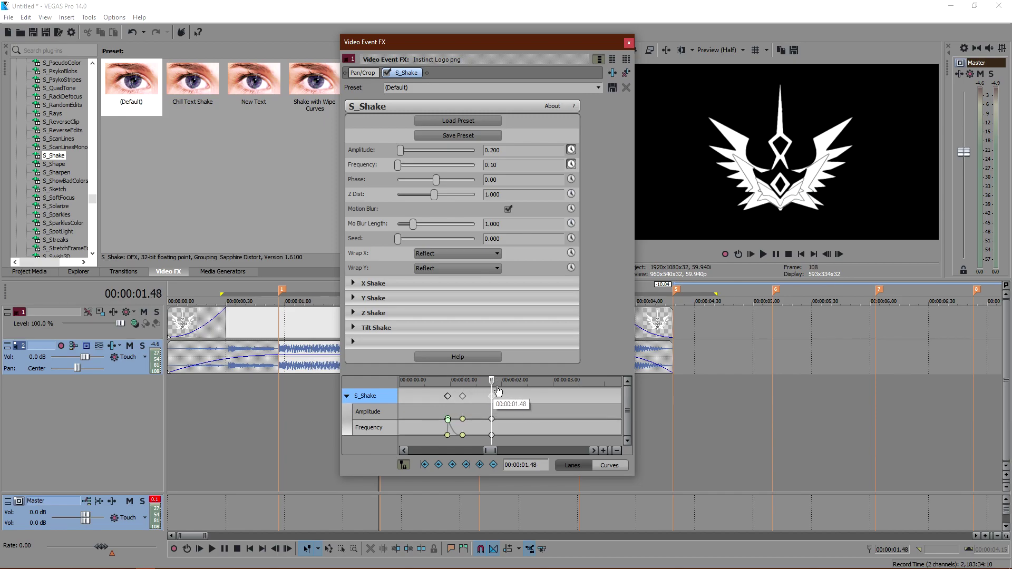
- Check the one-frame offset between marker 2 and the S_Shake keyframe at 00:00:01.48
{"action": "mouse_move", "coordinate": [494, 381]}
{"action": "left_mouse_down"}
{"action": "mouse_move", "coordinate": [460, 387]}
{"action": "mouse_move", "coordinate": [487, 392]}
{"action": "mouse_move", "coordinate": [463, 398]}
{"action": "mouse_move", "coordinate": [495, 402]}
{"action": "left_mouse_up"}
{"action": "left_click", "coordinate": [380, 488]}
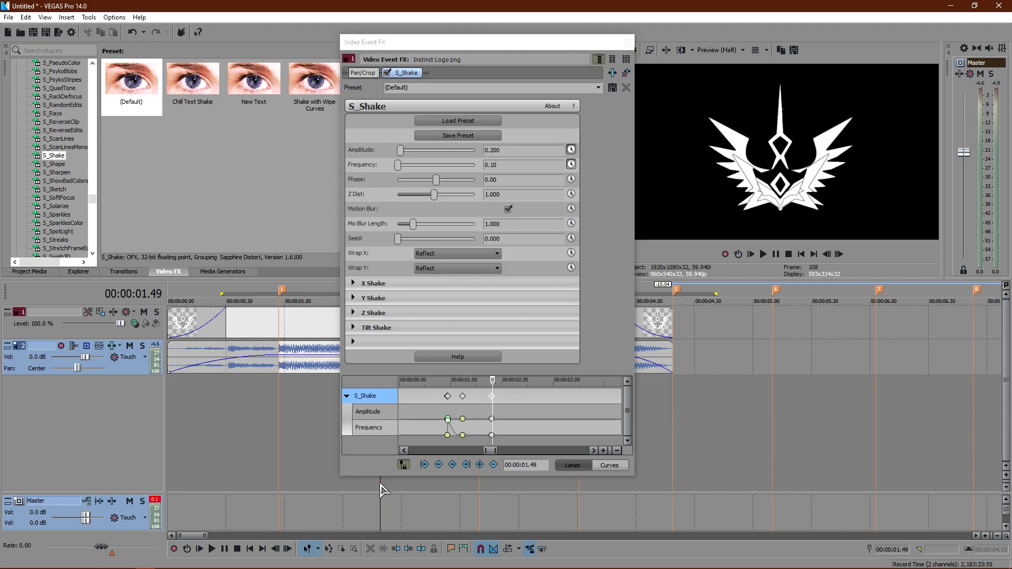
{"action": "mouse_move", "coordinate": [495, 392]}
{"action": "left_mouse_down"}
{"action": "mouse_move", "coordinate": [463, 400]}
{"action": "mouse_move", "coordinate": [500, 402]}
{"action": "mouse_move", "coordinate": [489, 398]}
{"action": "left_mouse_up"}
{"action": "left_click", "coordinate": [492, 397]}
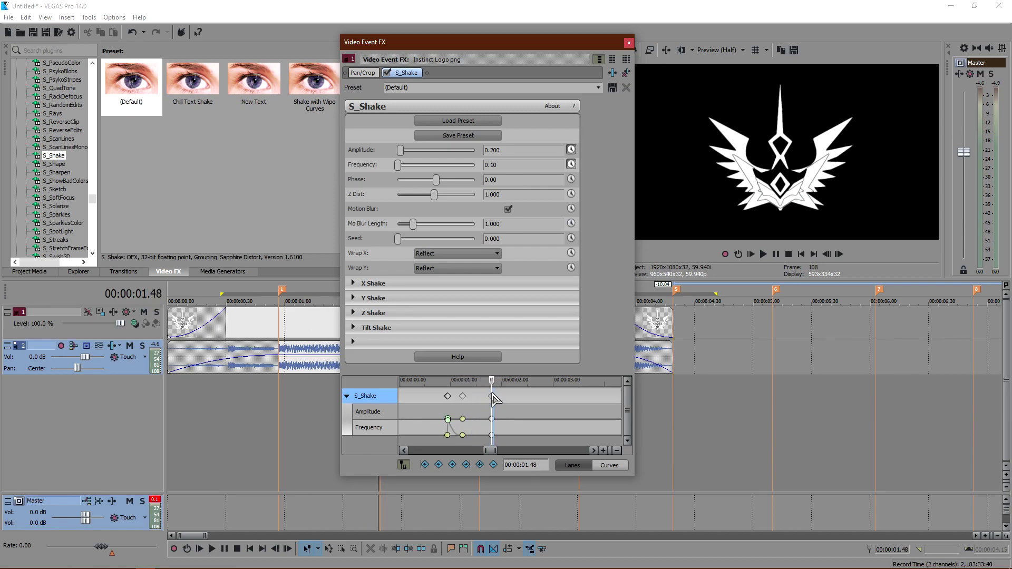
{"action": "scroll", "coordinate": [500, 410], "scroll_direction": "up", "scroll_amount": 3}
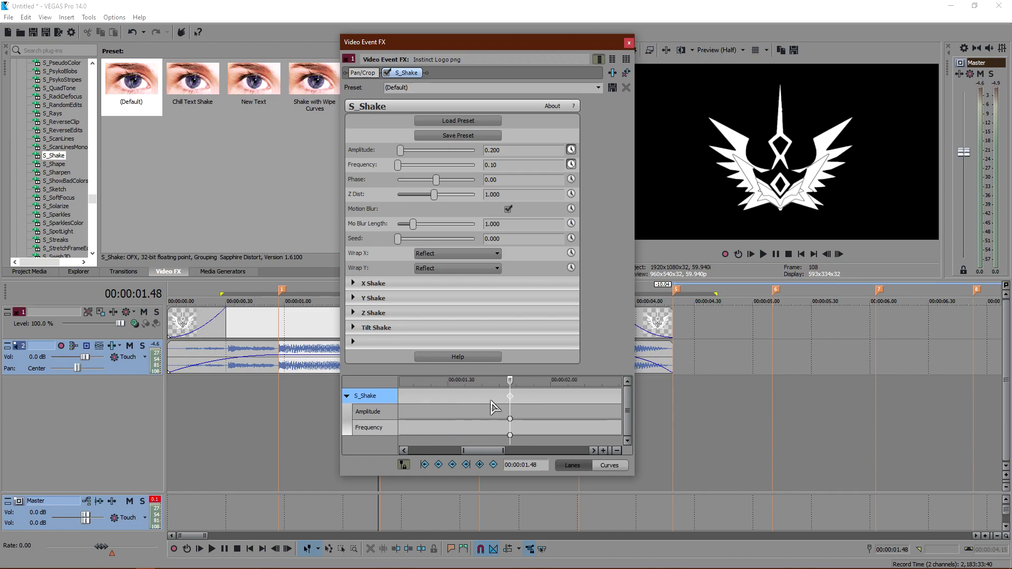
{"action": "scroll", "coordinate": [458, 408], "scroll_direction": "down", "scroll_amount": 3}
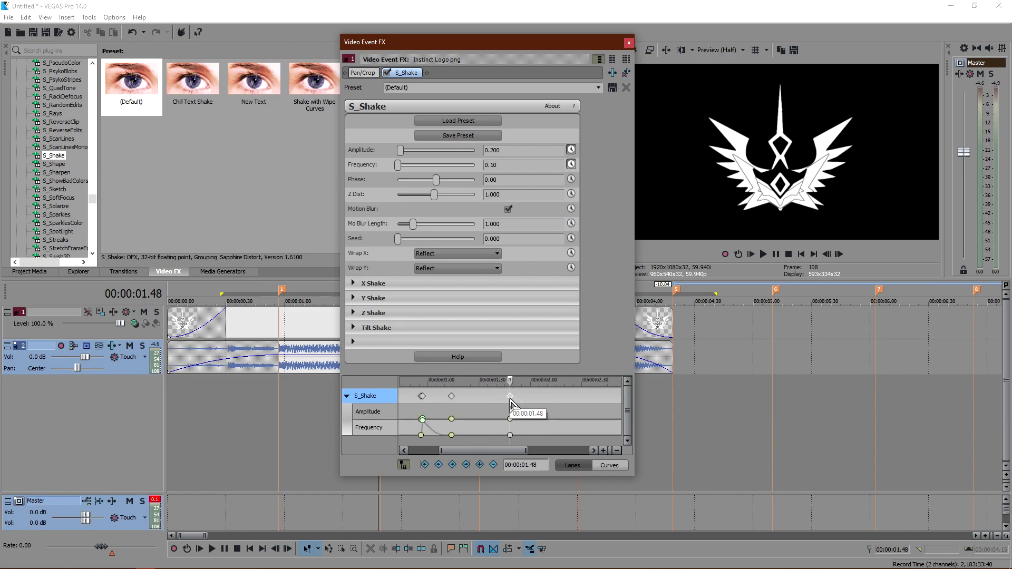
- Place the playhead on marker 2 at 00:00:01.49 and keyframe S_Shake with Amplitude 0.5 and Frequency 30
{"action": "left_click", "coordinate": [380, 483]}
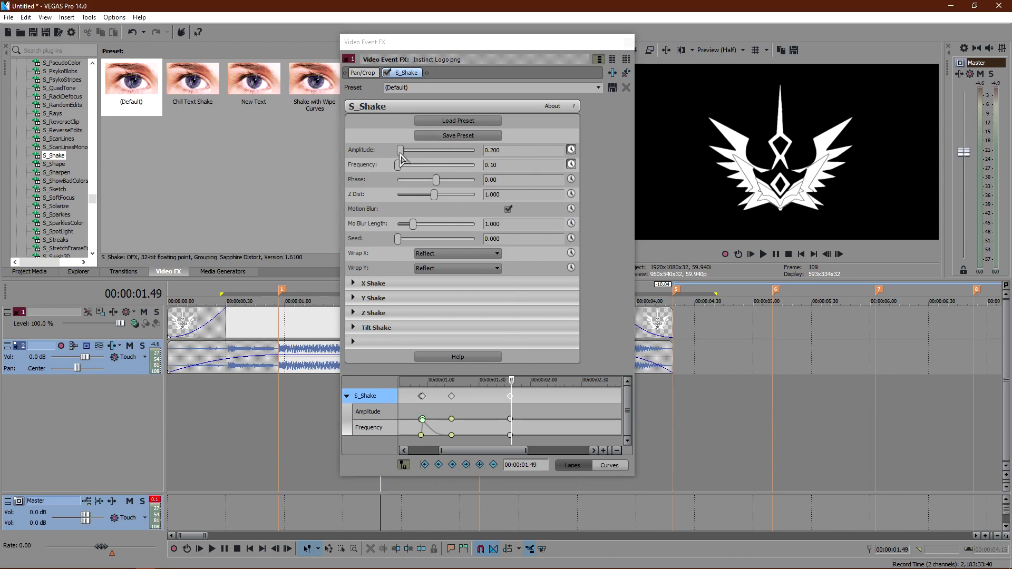
{"action": "left_click_drag", "start_coordinate": [401, 156], "coordinate": [408, 155]}
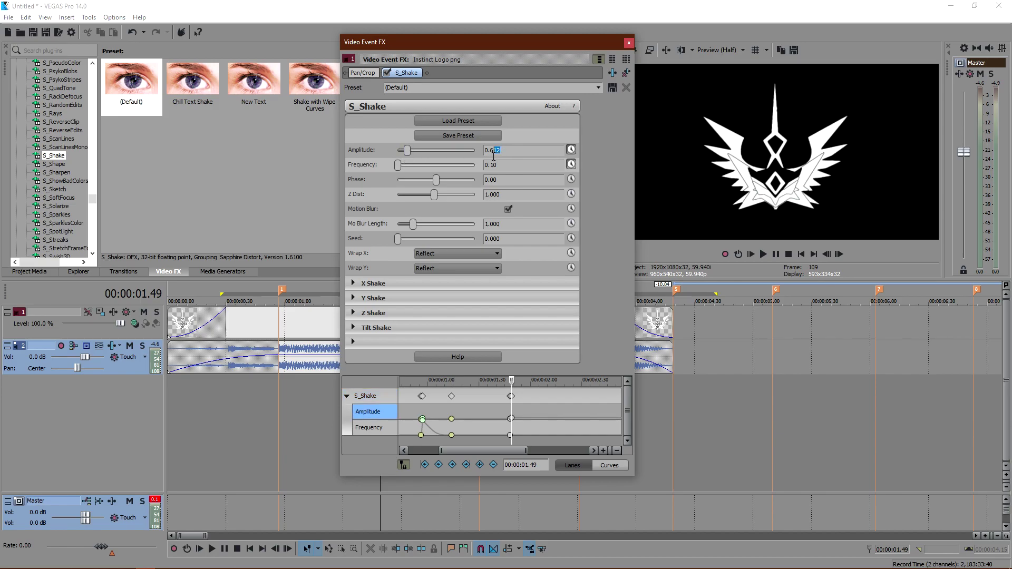
{"action": "type", "text": "0.6"}
{"action": "key", "text": "Return"}
{"action": "key", "text": "Return"}
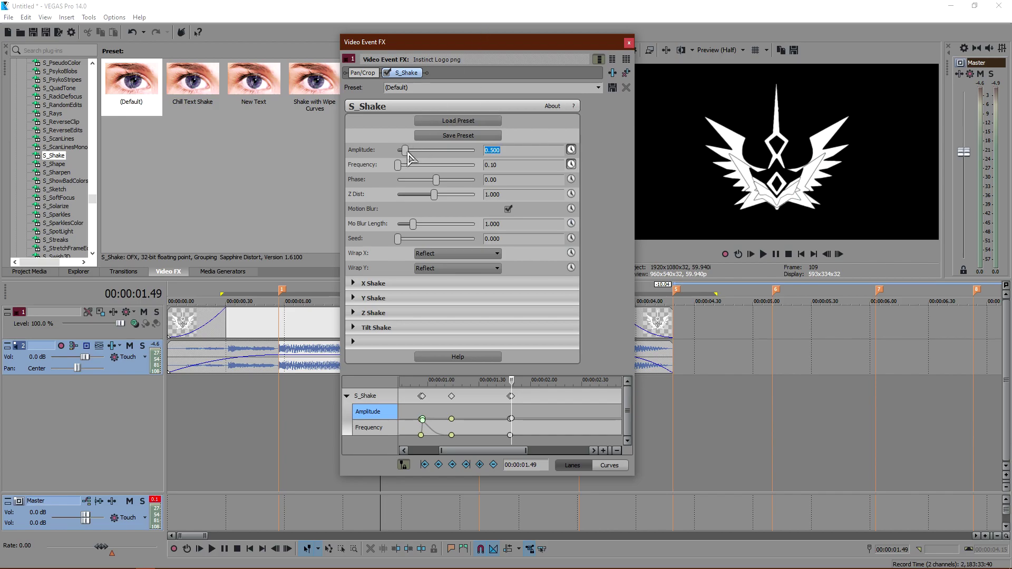
{"action": "left_click_drag", "start_coordinate": [398, 165], "coordinate": [477, 167]}
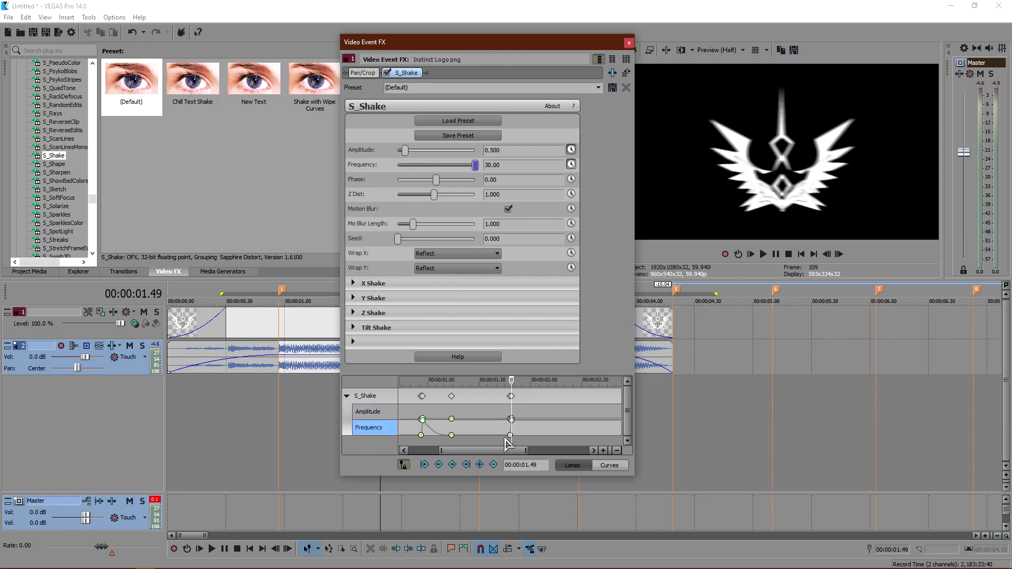
- Apply Slow Fade interpolation to the Amplitude and Frequency keyframes at 00:00:01.48
{"action": "scroll", "coordinate": [508, 440], "scroll_direction": "up", "scroll_amount": 5}
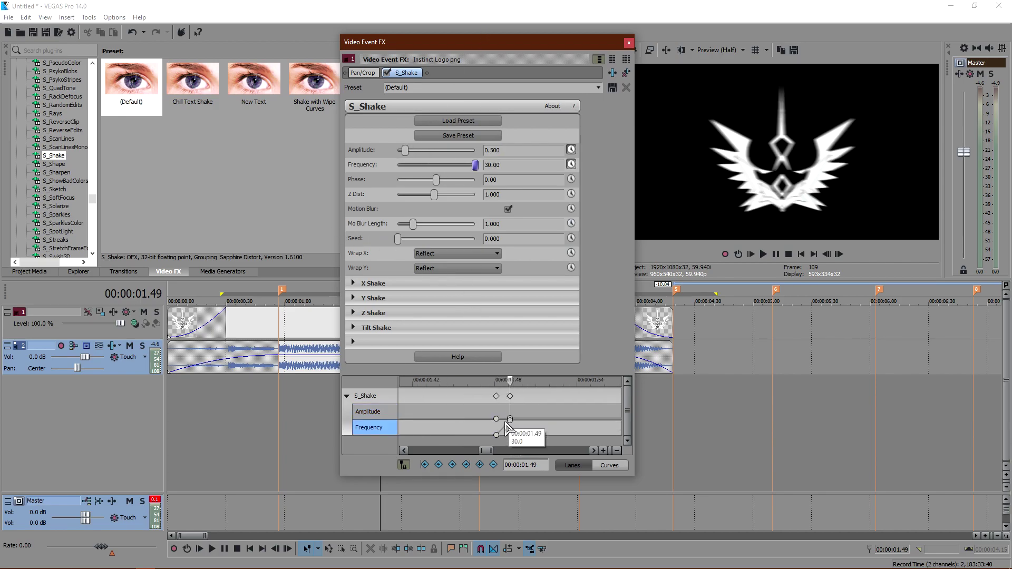
{"action": "left_click", "coordinate": [496, 396]}
{"action": "scroll", "coordinate": [495, 415], "scroll_direction": "up", "scroll_amount": 3}
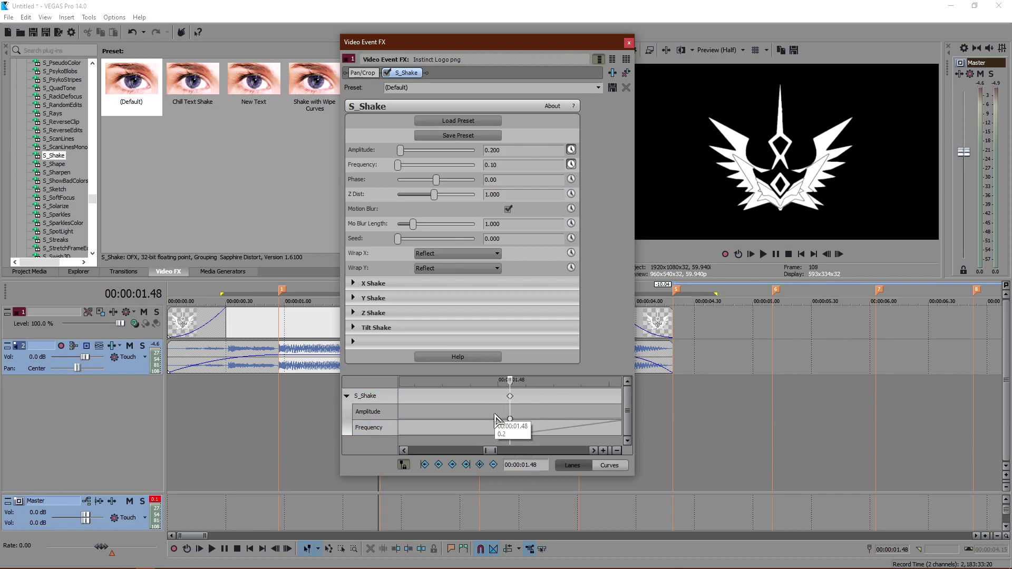
{"action": "left_click", "coordinate": [510, 419]}
{"action": "right_click", "coordinate": [510, 419]}
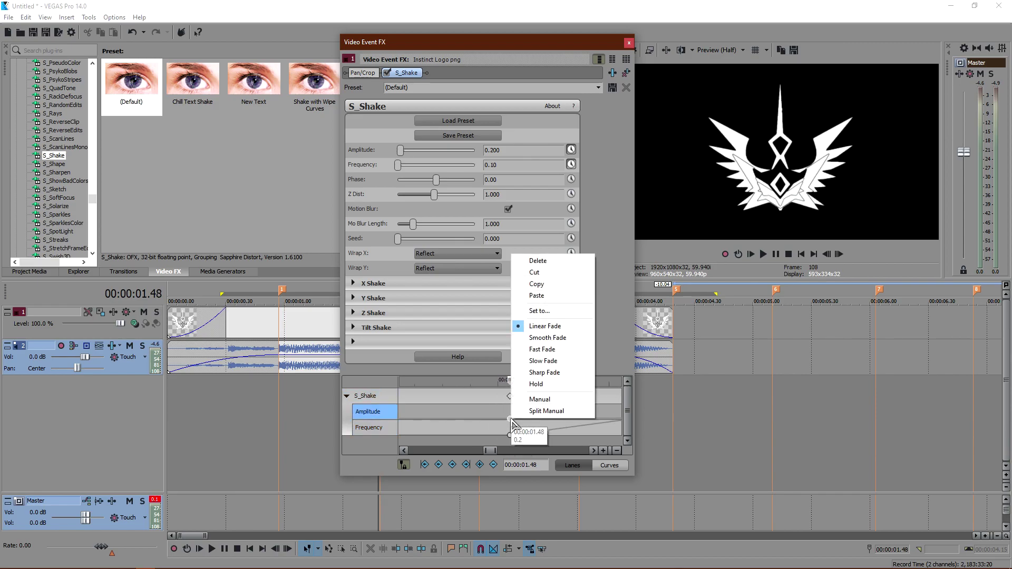
{"action": "left_click", "coordinate": [561, 361]}
{"action": "left_click", "coordinate": [510, 435]}
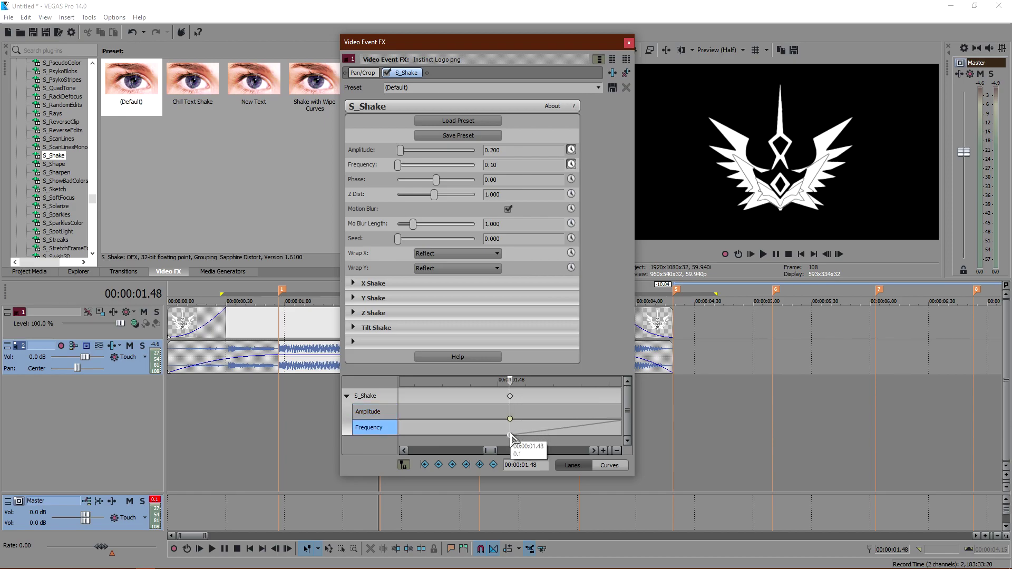
{"action": "right_click", "coordinate": [510, 435]}
{"action": "left_click", "coordinate": [568, 376]}
{"action": "scroll", "coordinate": [514, 409], "scroll_direction": "down", "scroll_amount": 1}
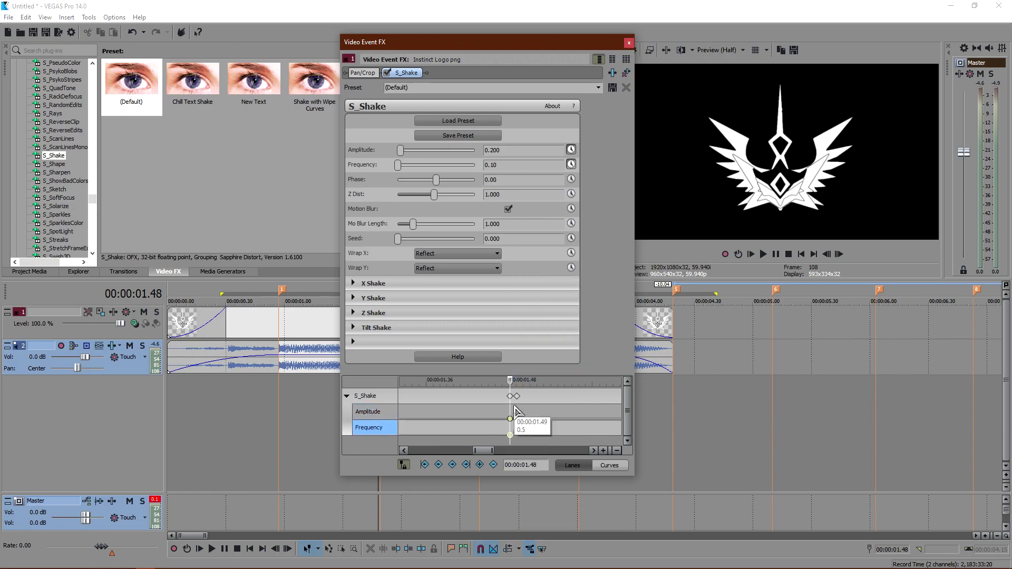
- Apply Fast Fade interpolation to the Frequency and Amplitude keyframes on marker 2 at 00:00:01.49
{"action": "left_click", "coordinate": [517, 399]}
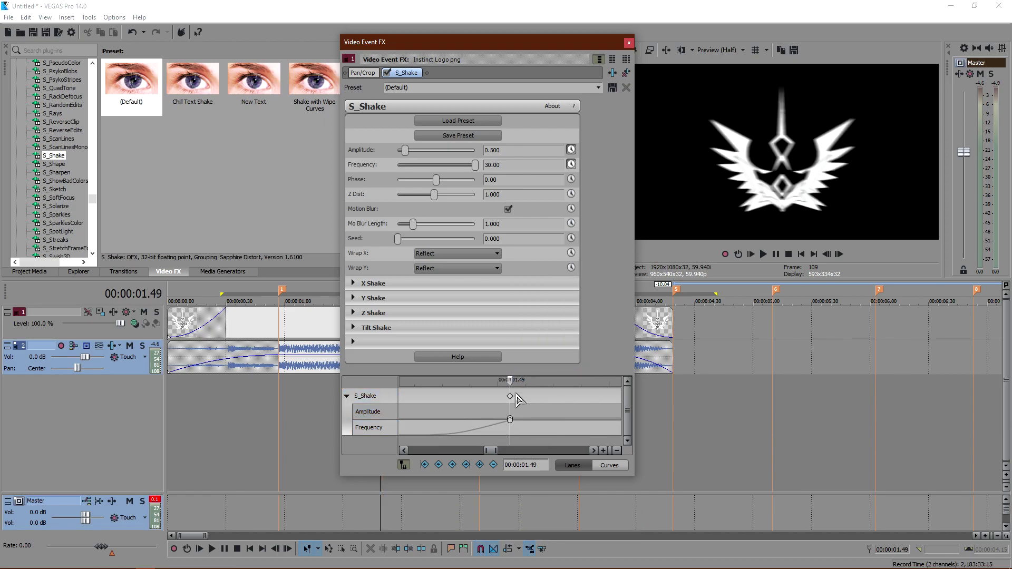
{"action": "right_click", "coordinate": [510, 420]}
{"action": "left_click", "coordinate": [558, 351]}
{"action": "right_click", "coordinate": [510, 420]}
{"action": "left_click", "coordinate": [541, 346]}
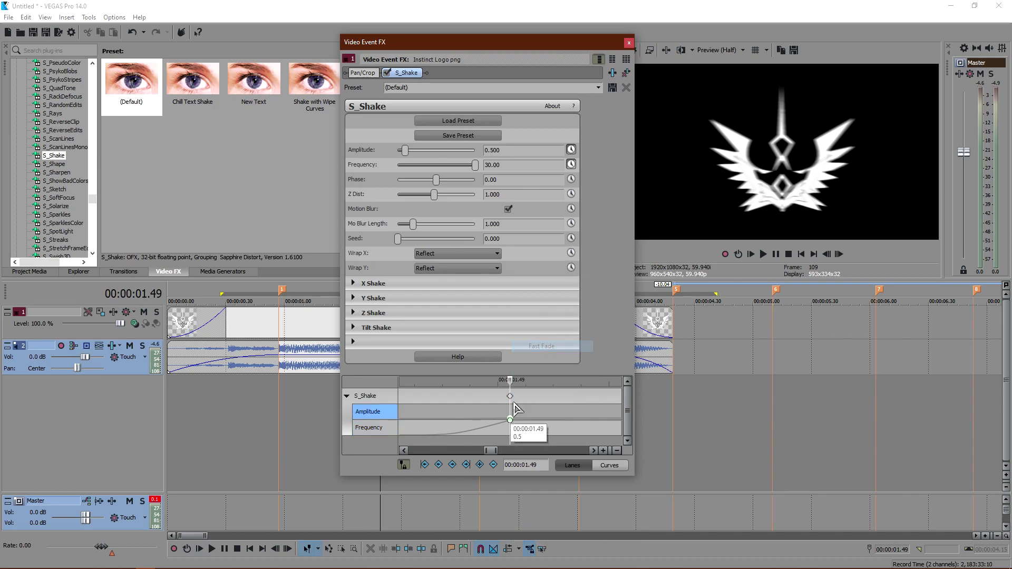
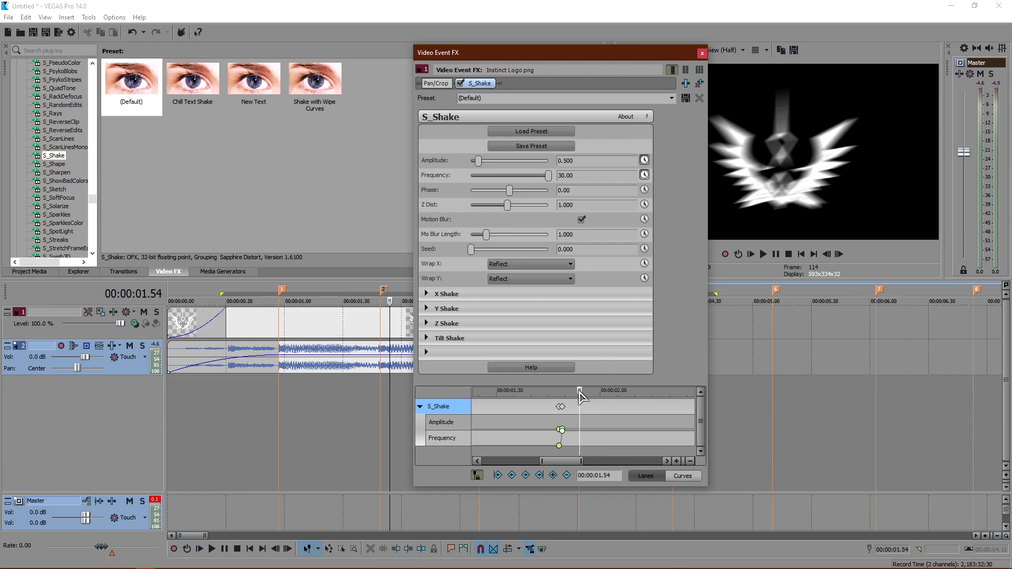
- Place the playhead at 00:00:02.06 and keyframe S_Shake with Frequency 0.1 and Amplitude 0.3
{"action": "left_click_drag", "start_coordinate": [579, 397], "coordinate": [617, 397]}
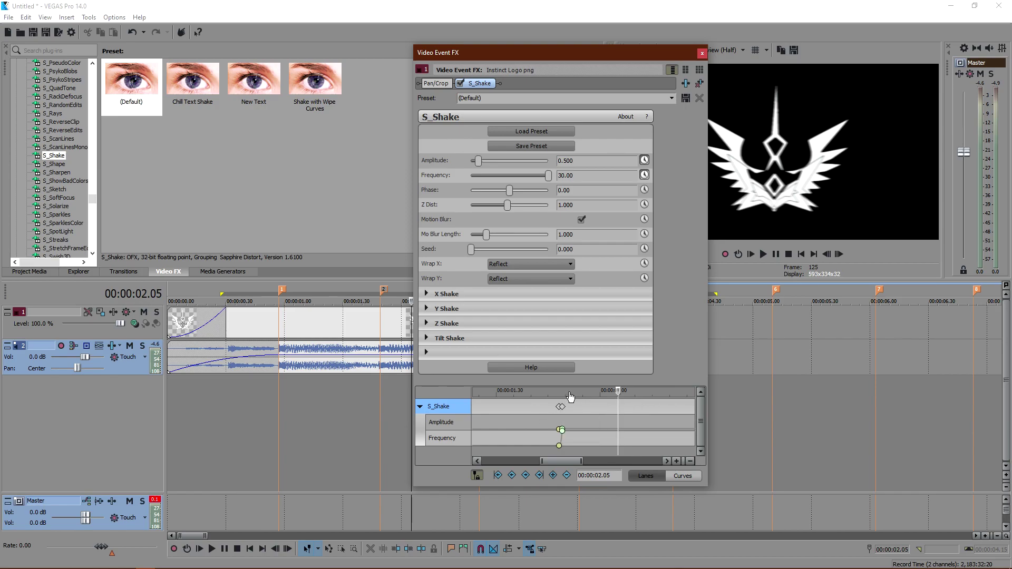
{"action": "mouse_move", "coordinate": [617, 390]}
{"action": "left_mouse_down"}
{"action": "mouse_move", "coordinate": [561, 391]}
{"action": "mouse_move", "coordinate": [574, 405]}
{"action": "mouse_move", "coordinate": [564, 405]}
{"action": "mouse_move", "coordinate": [632, 403]}
{"action": "left_mouse_up"}
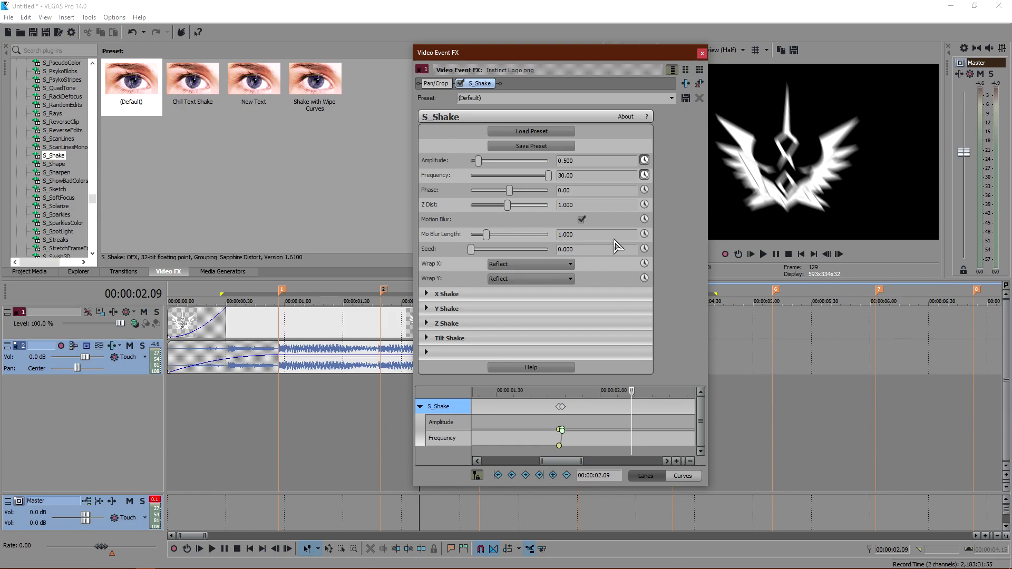
{"action": "left_click_drag", "start_coordinate": [554, 58], "coordinate": [667, 55]}
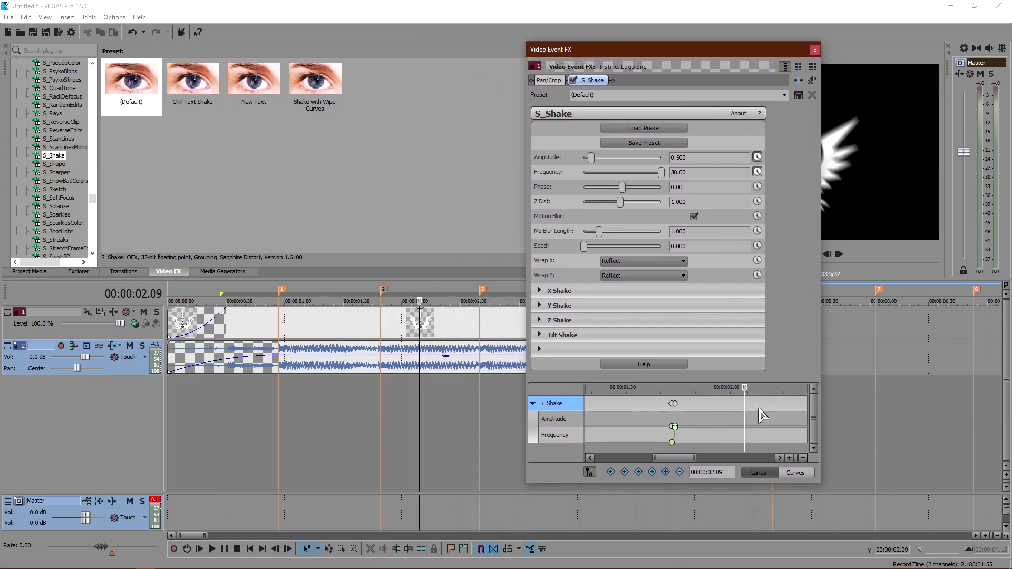
{"action": "left_click_drag", "start_coordinate": [745, 393], "coordinate": [736, 413]}
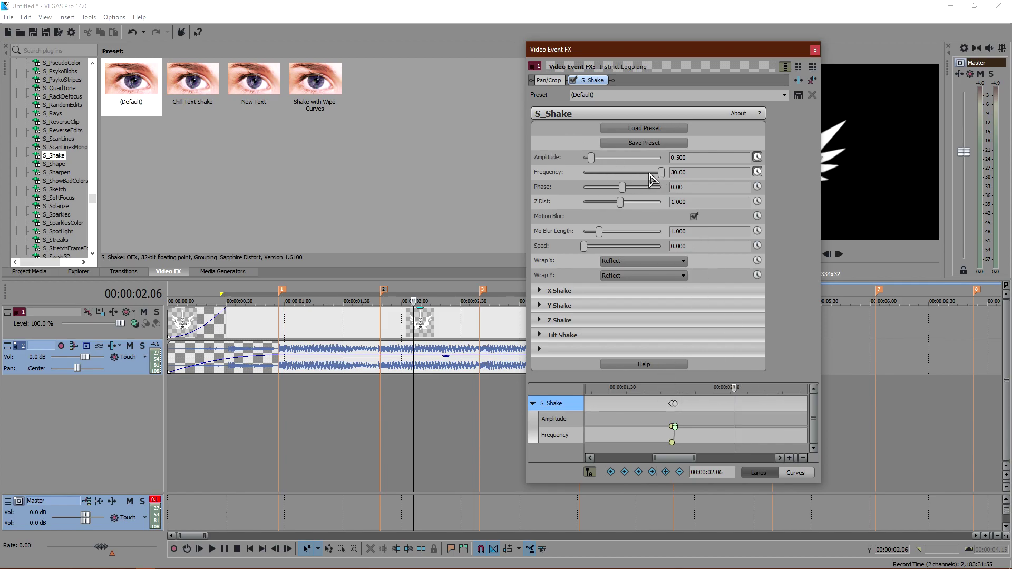
{"action": "left_click_drag", "start_coordinate": [662, 172], "coordinate": [337, 179]}
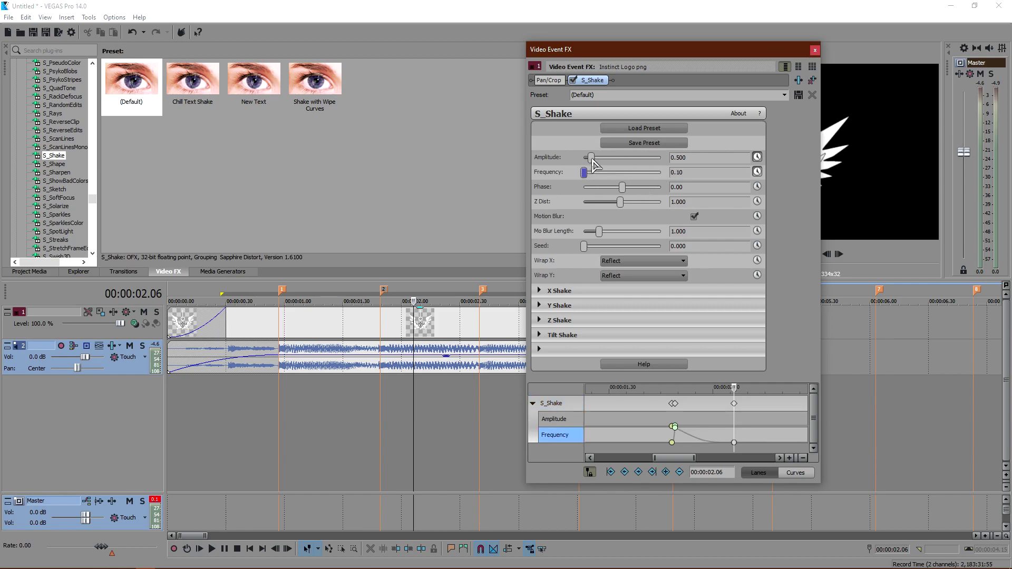
{"action": "left_click_drag", "start_coordinate": [591, 157], "coordinate": [588, 158]}
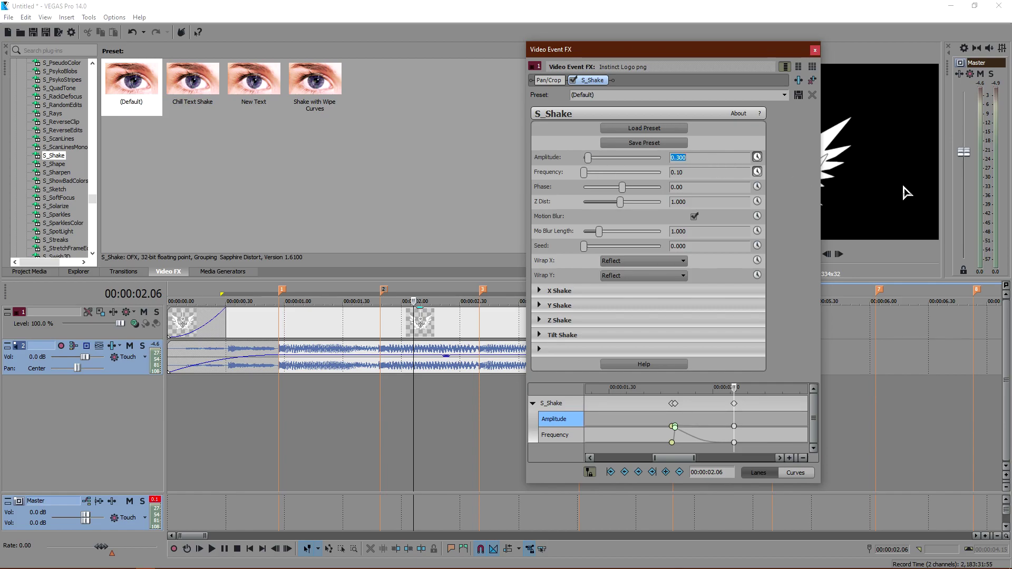
- Apply Slow Fade interpolation to the Amplitude and Frequency keyframes at 00:00:02.06 and close the effect window
{"action": "right_click", "coordinate": [734, 425]}
{"action": "left_click", "coordinate": [789, 371]}
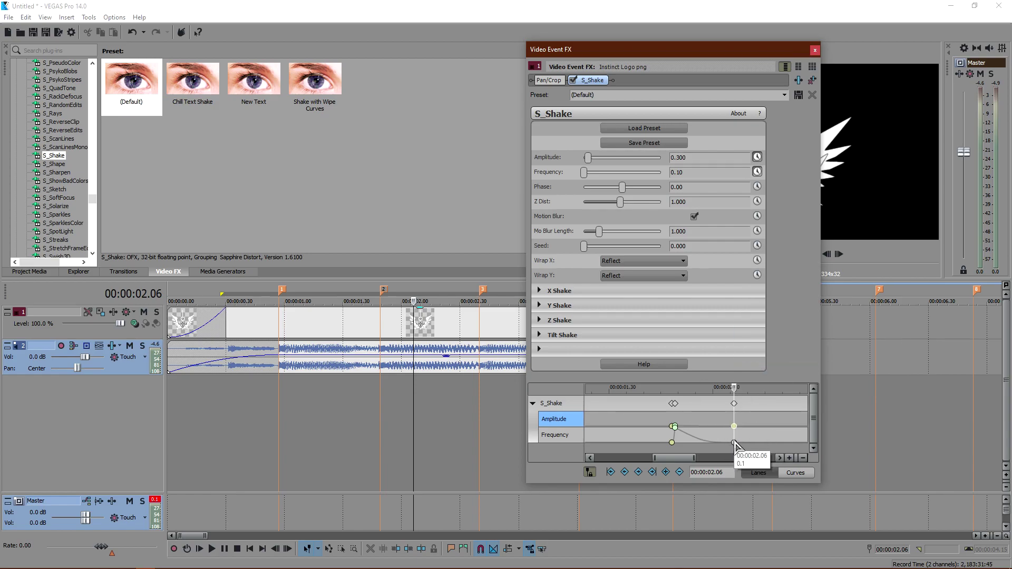
{"action": "right_click", "coordinate": [734, 441]}
{"action": "left_click", "coordinate": [781, 372]}
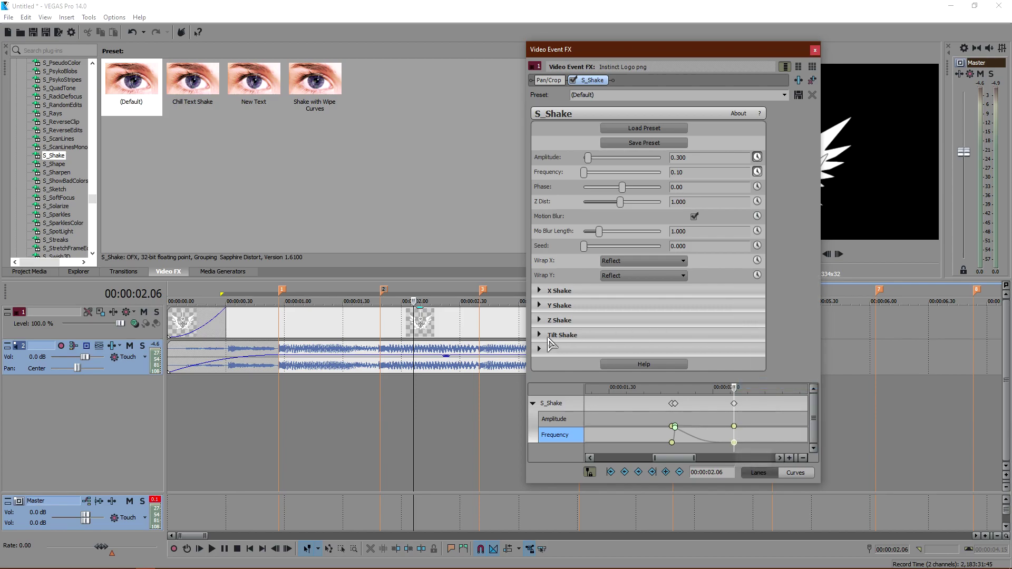
{"action": "left_click", "coordinate": [815, 51]}
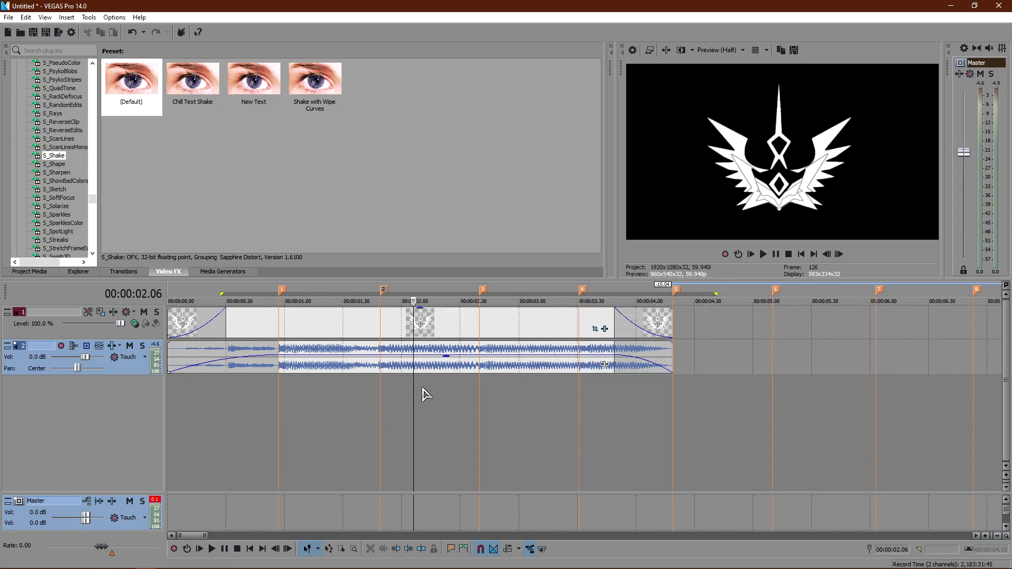
- Try a Frequency of 50 on the S_Shake keyframe at marker 2, and set it back to 30
{"action": "left_click_drag", "start_coordinate": [413, 394], "coordinate": [380, 424]}
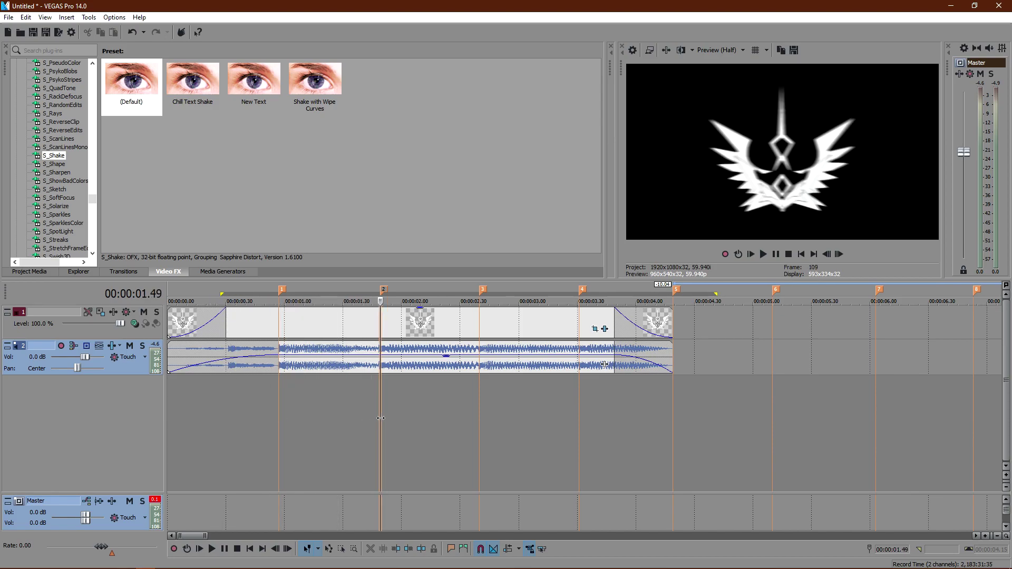
{"action": "left_click", "coordinate": [605, 330]}
{"action": "left_click", "coordinate": [815, 50]}
{"action": "mouse_move", "coordinate": [380, 402]}
{"action": "left_mouse_down"}
{"action": "mouse_move", "coordinate": [408, 407]}
{"action": "mouse_move", "coordinate": [363, 419]}
{"action": "mouse_move", "coordinate": [402, 415]}
{"action": "mouse_move", "coordinate": [373, 415]}
{"action": "mouse_move", "coordinate": [383, 417]}
{"action": "left_mouse_up"}
{"action": "left_click", "coordinate": [604, 329]}
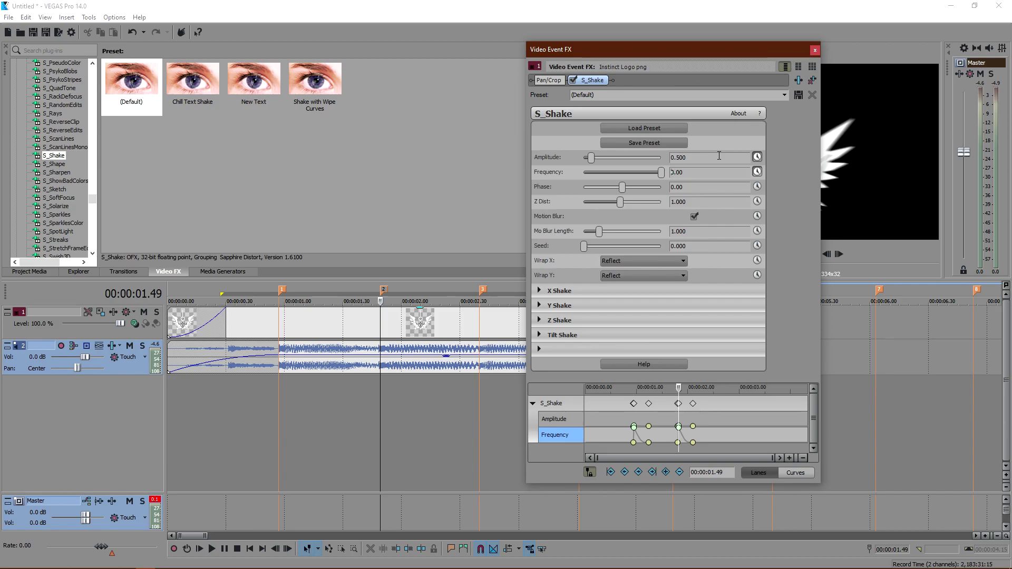
{"action": "type", "text": "5"}
{"action": "key", "text": "Return"}
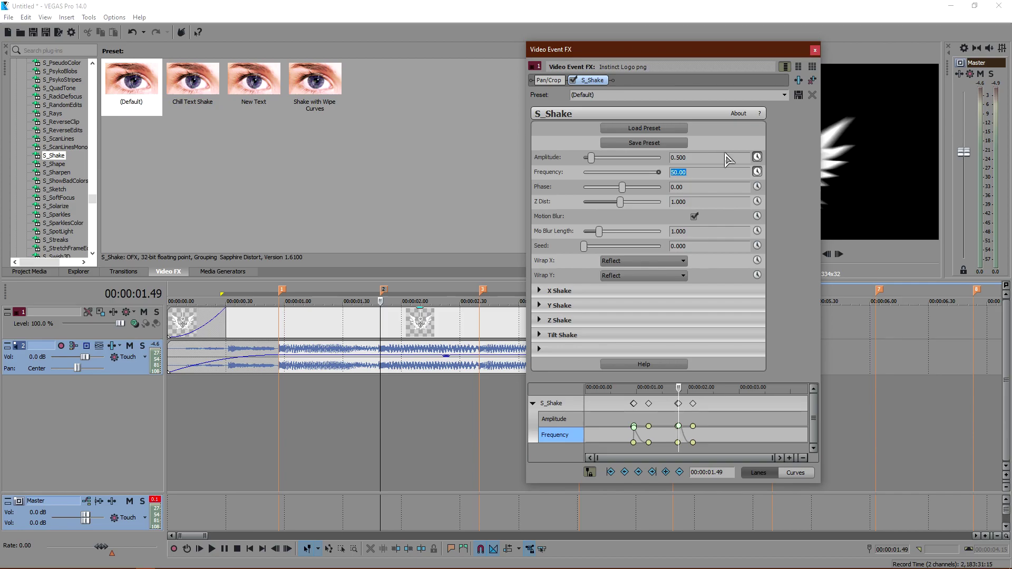
{"action": "type", "text": "30"}
{"action": "key", "text": "Return"}
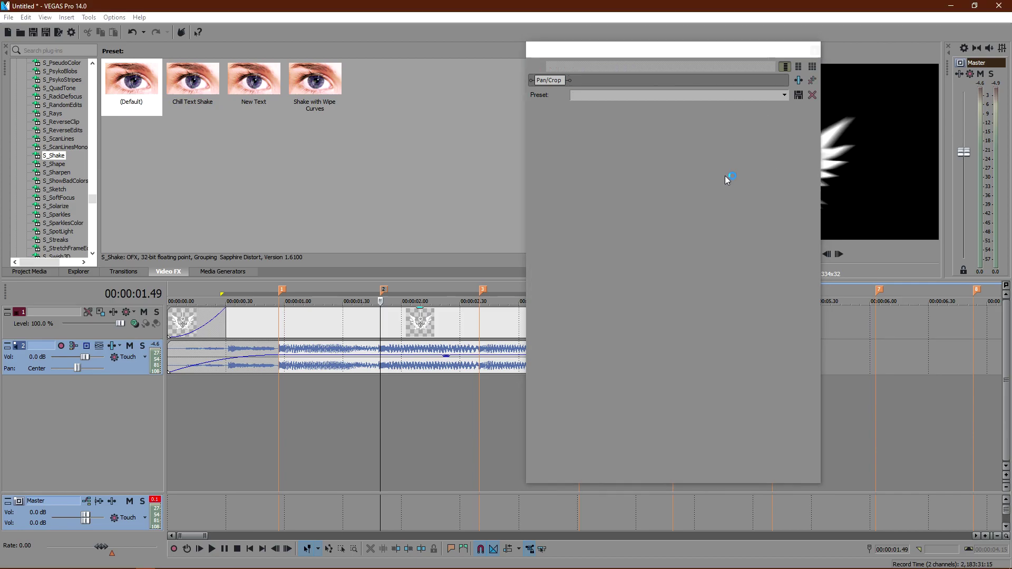
{"action": "left_click", "coordinate": [815, 49]}
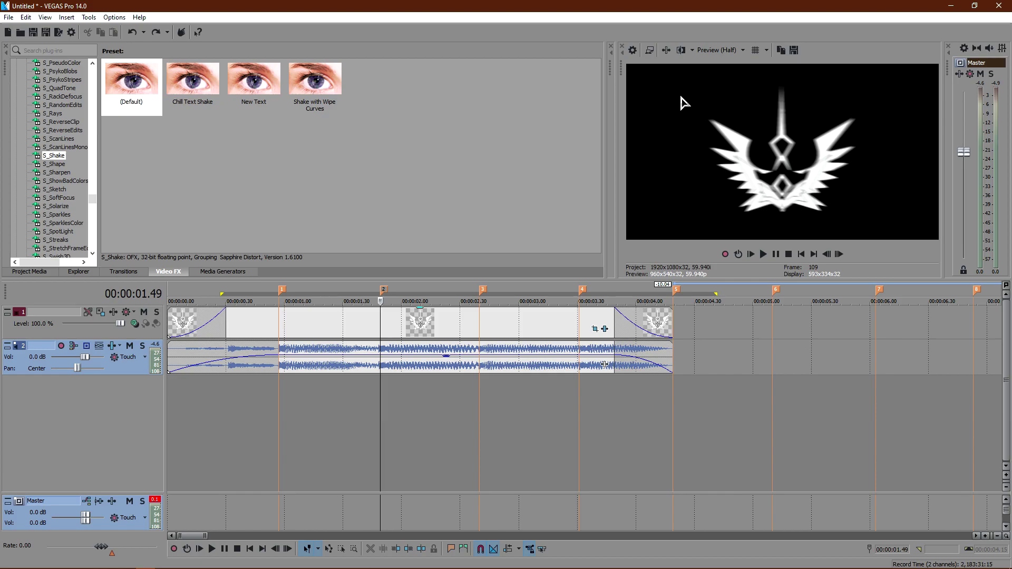
- Try an Amplitude of about 0.71 on the marker 2 keyframe, and undo the change
{"action": "left_click", "coordinate": [604, 329]}
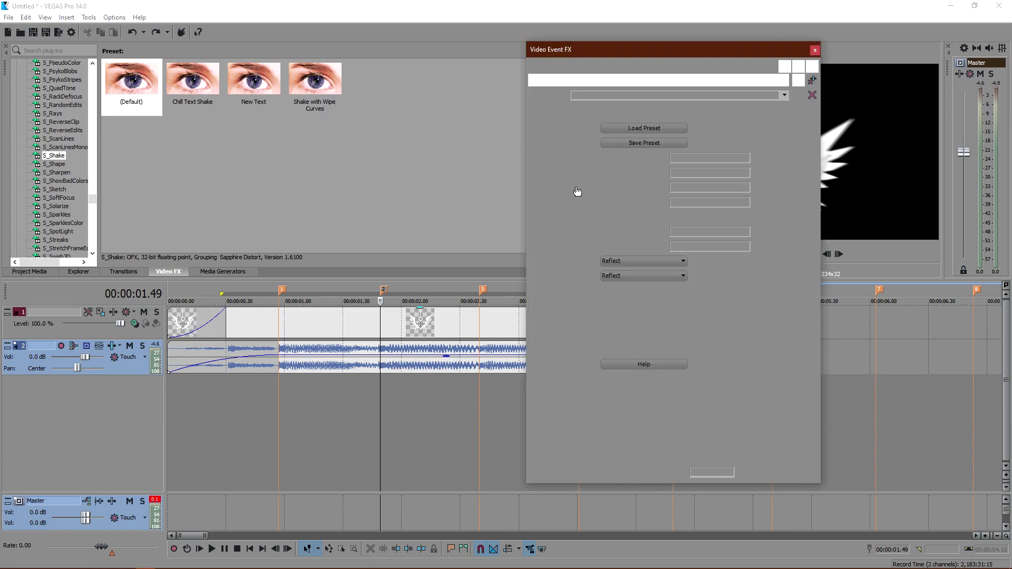
{"action": "left_click_drag", "start_coordinate": [591, 160], "coordinate": [594, 162]}
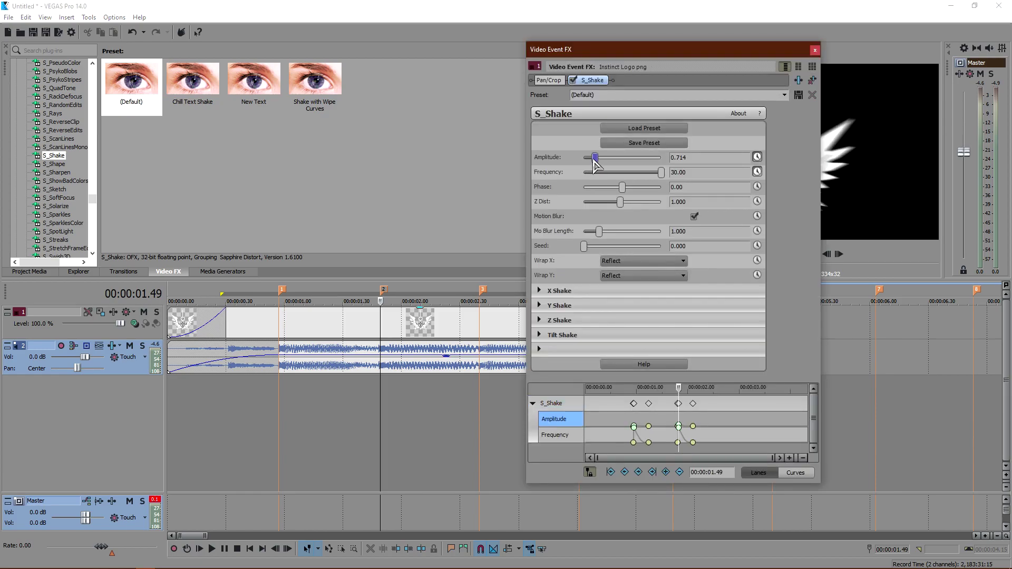
{"action": "key", "text": "ctrl+z"}
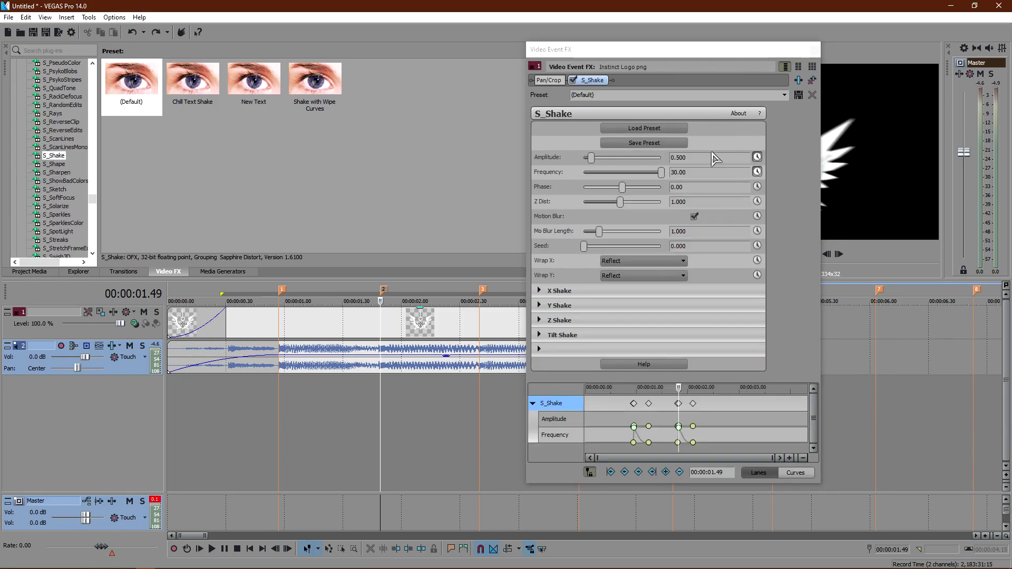
{"action": "left_click", "coordinate": [815, 49]}
- Keyframe S_Shake at 00:00:02.39, one frame before marker 3, with Amplitude 0.3 and Frequency 0.1
{"action": "left_click", "coordinate": [237, 411]}
{"action": "left_click", "coordinate": [329, 412]}
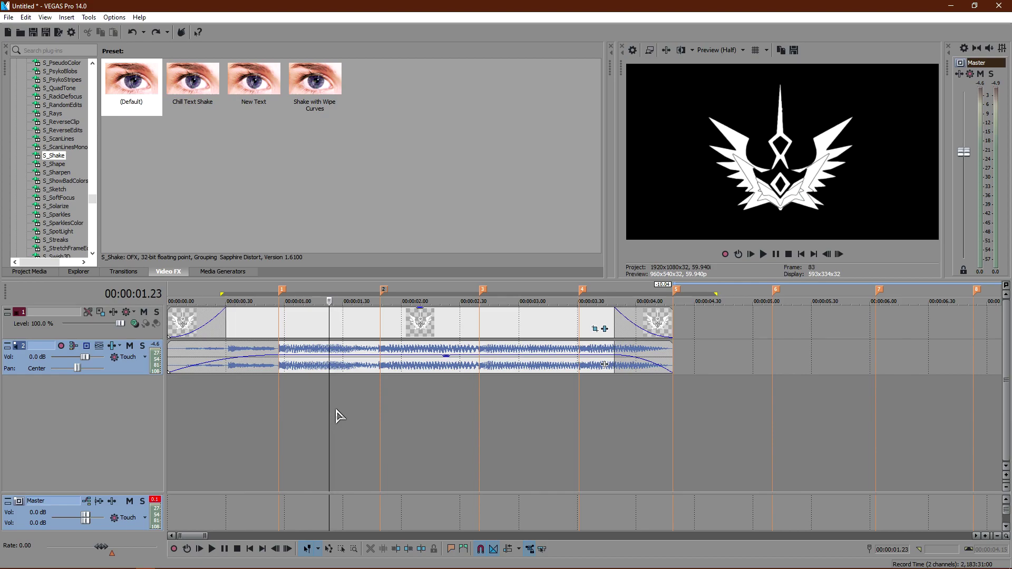
{"action": "left_click_drag", "start_coordinate": [330, 397], "coordinate": [477, 403]}
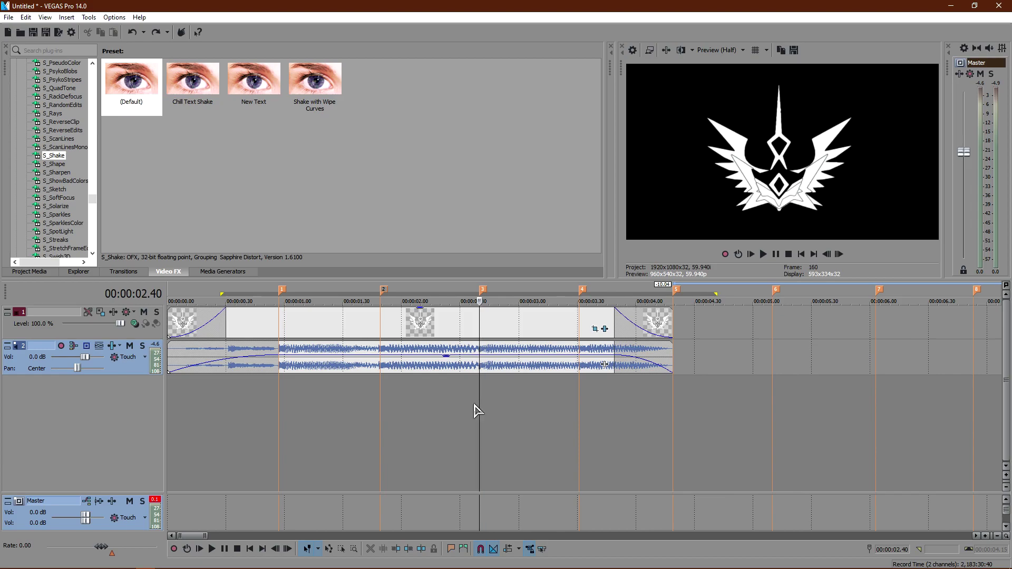
{"action": "left_click_drag", "start_coordinate": [598, 327], "coordinate": [599, 328]}
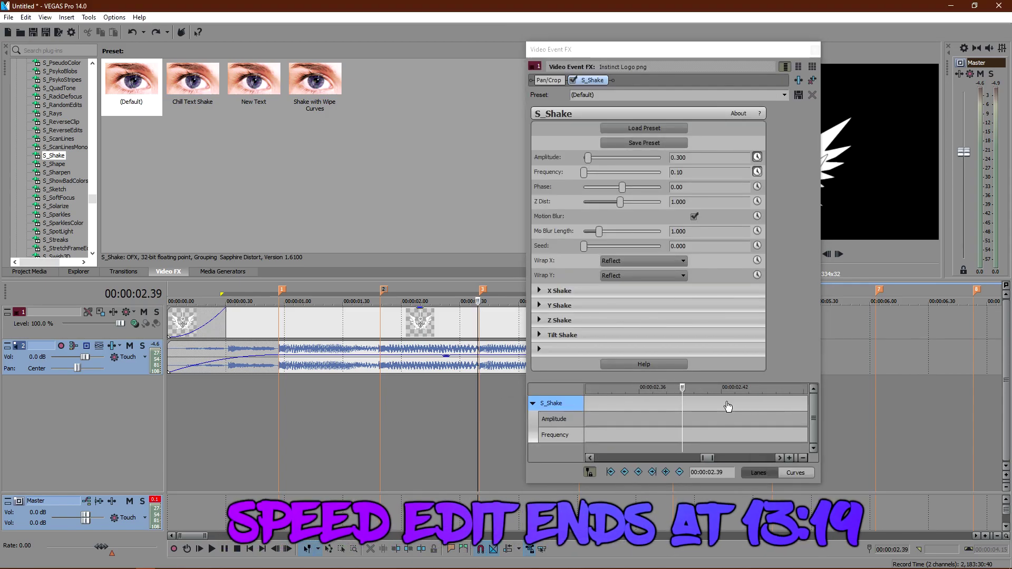
{"action": "scroll", "coordinate": [728, 404], "scroll_direction": "down", "scroll_amount": 5}
{"action": "left_click", "coordinate": [588, 158]}
{"action": "left_click", "coordinate": [584, 172]}
{"action": "scroll", "coordinate": [722, 417], "scroll_direction": "up", "scroll_amount": 5}
- Apply Slow Fade interpolation to the Amplitude and Frequency keyframes at 00:00:02.39
{"action": "right_click", "coordinate": [696, 423]}
{"action": "left_click", "coordinate": [730, 376]}
{"action": "right_click", "coordinate": [697, 440]}
{"action": "left_click", "coordinate": [730, 392]}
- Keyframe S_Shake on marker 3 at 00:00:02.40 with Frequency 30 and Amplitude 0.4
{"action": "left_click", "coordinate": [709, 404]}
{"action": "left_click_drag", "start_coordinate": [586, 172], "coordinate": [670, 158]}
{"action": "type", "text": "0.4"}
{"action": "key", "text": "Return"}
- Apply Fast Fade interpolation to the S_Shake keyframes on marker 3 at 00:00:02.40
{"action": "left_click", "coordinate": [696, 427]}
{"action": "right_click", "coordinate": [696, 428]}
{"action": "left_click", "coordinate": [740, 361]}
{"action": "left_click", "coordinate": [696, 404]}
{"action": "scroll", "coordinate": [696, 405], "scroll_direction": "down", "scroll_amount": 4}
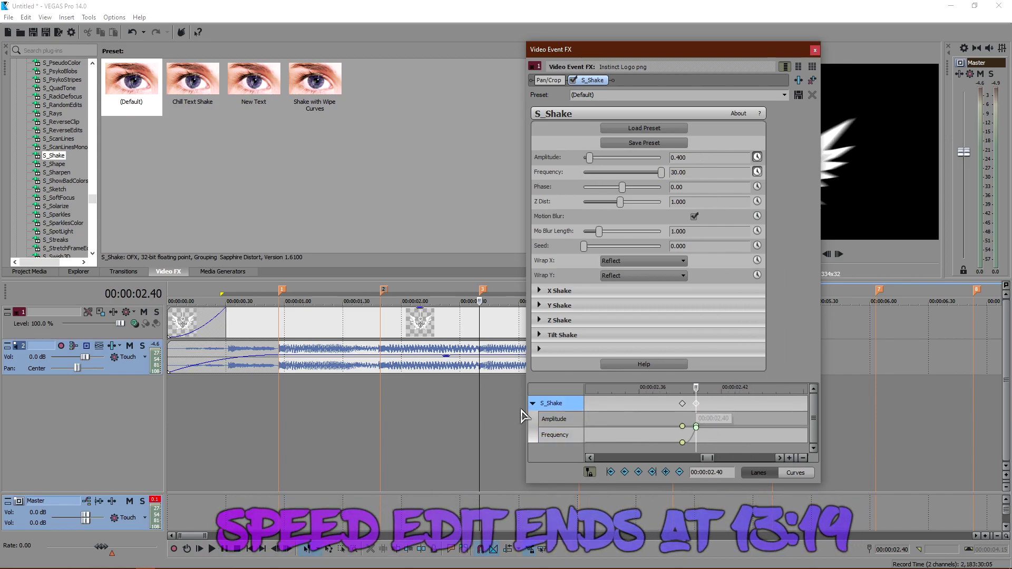
- Move the playhead past marker 3 and keyframe S_Shake with Amplitude 0.2 and Frequency 0.1 to end the shake
{"action": "left_click", "coordinate": [767, 389]}
{"action": "left_click", "coordinate": [696, 404]}
{"action": "key", "text": "space"}
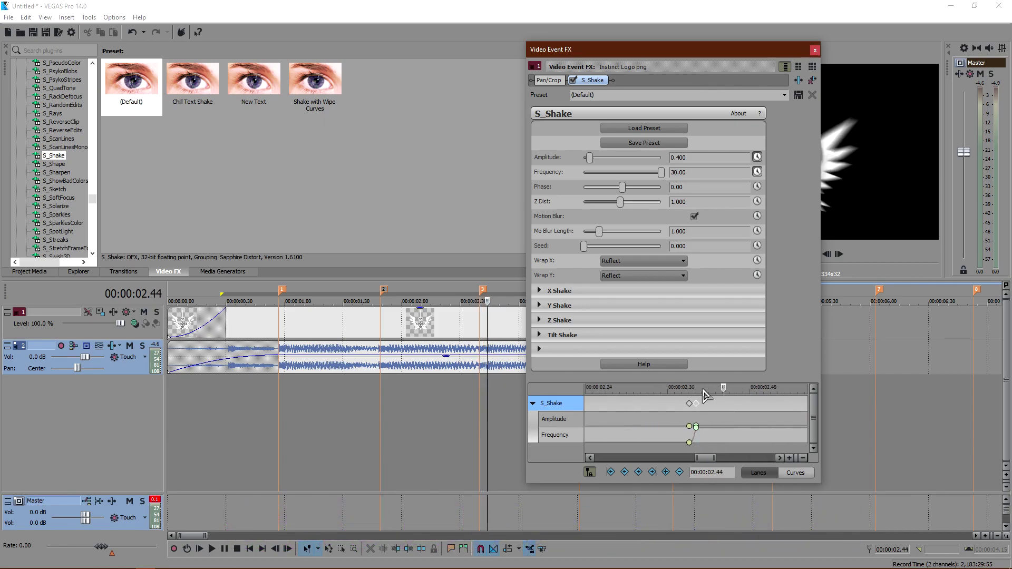
{"action": "left_click", "coordinate": [590, 158]}
{"action": "left_click", "coordinate": [687, 157]}
{"action": "type", "text": "0.2"}
{"action": "key", "text": "Return"}
{"action": "left_click_drag", "start_coordinate": [662, 173], "coordinate": [582, 173]}
- Apply Slow Fade interpolation to the Amplitude and Frequency keyframes that end the marker 3 shake
{"action": "right_click", "coordinate": [801, 424]}
{"action": "right_click", "coordinate": [798, 443]}
{"action": "left_click", "coordinate": [786, 434]}
{"action": "scroll", "coordinate": [753, 422], "scroll_direction": "down", "scroll_amount": 3}
{"action": "left_click", "coordinate": [733, 404]}
{"action": "scroll", "coordinate": [685, 403], "scroll_direction": "up", "scroll_amount": 4}
- Add an S_Shake keyframe at 00:00:03.30, one frame before marker 4, holding Amplitude 0.2 and Frequency 0.1
{"action": "right_click", "coordinate": [696, 404]}
{"action": "left_click", "coordinate": [706, 423]}
{"action": "left_click", "coordinate": [578, 493]}
{"action": "mouse_move", "coordinate": [673, 52]}
{"action": "left_mouse_down"}
{"action": "mouse_move", "coordinate": [675, 65]}
{"action": "mouse_move", "coordinate": [664, 66]}
{"action": "left_mouse_up"}
{"action": "key", "text": "Left"}
{"action": "key", "text": "ctrl+v"}
{"action": "key", "text": "Right"}
- Keyframe S_Shake on marker 4 at 00:00:03.31 with Amplitude 0.5 and Frequency 30
{"action": "left_click", "coordinate": [578, 170]}
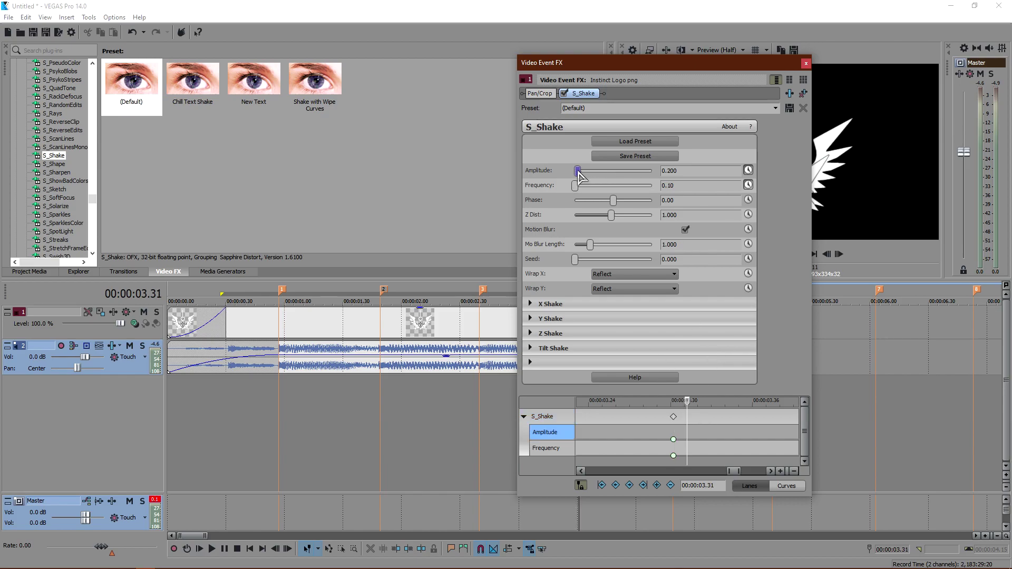
{"action": "left_click", "coordinate": [692, 167]}
{"action": "type", "text": "0.5"}
{"action": "key", "text": "Return"}
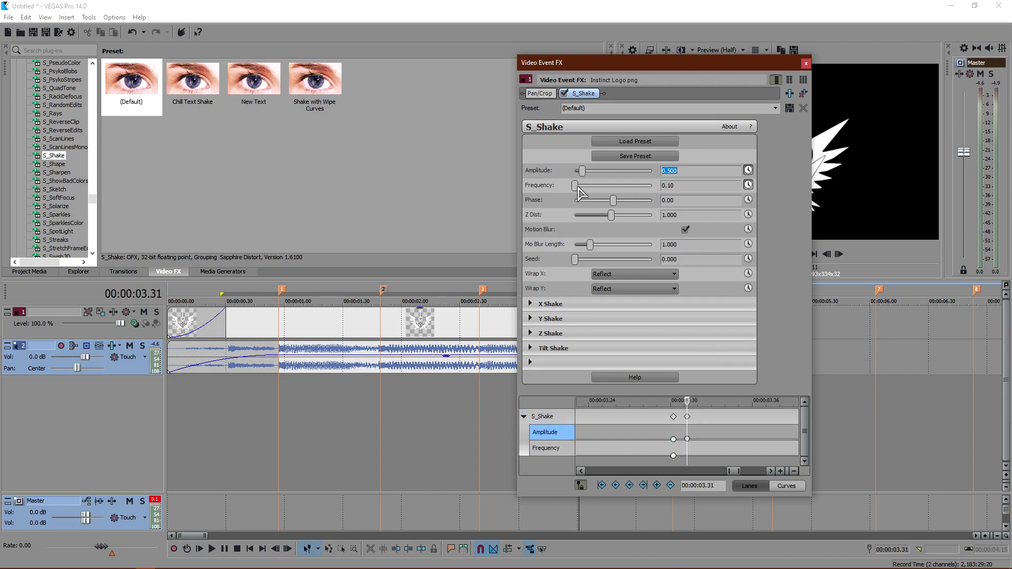
{"action": "left_click_drag", "start_coordinate": [577, 187], "coordinate": [657, 188]}
- Apply Slow Fade interpolation to the Amplitude keyframe at 00:00:03.30
{"action": "right_click", "coordinate": [687, 441]}
{"action": "right_click", "coordinate": [674, 441]}
{"action": "left_click", "coordinate": [704, 395]}
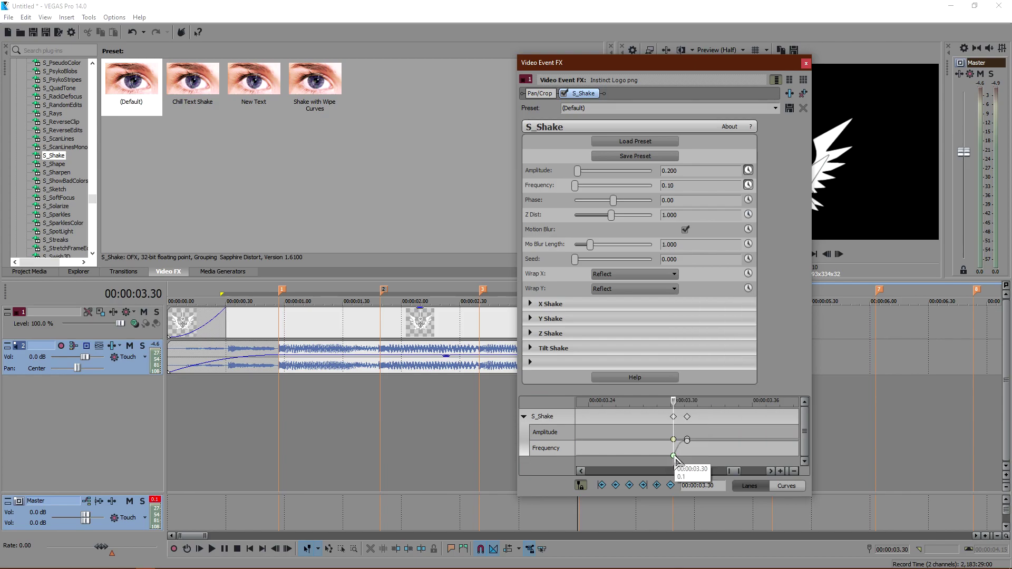
{"action": "scroll", "coordinate": [650, 436], "scroll_direction": "down", "scroll_amount": 3}
{"action": "left_click_drag", "start_coordinate": [638, 430], "coordinate": [691, 430]}
- Review the S_Shake keyframes around the beat markers, comparing their positions and values
{"action": "left_click", "coordinate": [806, 64]}
{"action": "left_click", "coordinate": [484, 389]}
{"action": "left_click", "coordinate": [511, 389]}
{"action": "left_click", "coordinate": [605, 328]}
{"action": "left_click", "coordinate": [712, 416]}
{"action": "scroll", "coordinate": [714, 420], "scroll_direction": "up", "scroll_amount": 5}
{"action": "left_click", "coordinate": [716, 417]}
{"action": "scroll", "coordinate": [718, 420], "scroll_direction": "down", "scroll_amount": 5}
{"action": "left_click", "coordinate": [756, 417]}
{"action": "scroll", "coordinate": [754, 419], "scroll_direction": "up", "scroll_amount": 5}
{"action": "left_click_drag", "start_coordinate": [688, 418], "coordinate": [642, 421]}
{"action": "scroll", "coordinate": [643, 438], "scroll_direction": "down", "scroll_amount": 5}
{"action": "left_click_drag", "start_coordinate": [746, 418], "coordinate": [670, 420]}
{"action": "left_click", "coordinate": [728, 418]}
{"action": "scroll", "coordinate": [729, 420], "scroll_direction": "up", "scroll_amount": 5}
{"action": "key", "text": "Left"}
{"action": "key", "text": "Left"}
{"action": "key", "text": "Left"}
{"action": "key", "text": "Left"}
{"action": "key", "text": "Left"}
{"action": "key", "text": "Left"}
{"action": "key", "text": "Left"}
{"action": "key", "text": "Left"}
{"action": "key", "text": "Left"}
{"action": "key", "text": "Left"}
{"action": "key", "text": "Left"}
{"action": "key", "text": "Left"}
{"action": "key", "text": "Left"}
{"action": "key", "text": "Left"}
{"action": "key", "text": "Left"}
{"action": "left_click", "coordinate": [687, 418]}
{"action": "left_click", "coordinate": [677, 420]}
{"action": "scroll", "coordinate": [678, 420], "scroll_direction": "down", "scroll_amount": 5}
{"action": "scroll", "coordinate": [721, 420], "scroll_direction": "up", "scroll_amount": 5}
{"action": "scroll", "coordinate": [722, 420], "scroll_direction": "down", "scroll_amount": 5}
- Adjust the Amplitude of the keyframe just before marker 4 and apply Slow Fade to its Amplitude and Frequency keyframes
{"action": "left_click", "coordinate": [756, 420]}
{"action": "scroll", "coordinate": [757, 420], "scroll_direction": "up", "scroll_amount": 8}
{"action": "key", "text": "Left"}
{"action": "left_click_drag", "start_coordinate": [679, 170], "coordinate": [571, 187]}
{"action": "type", "text": "2"}
{"action": "key", "text": "Return"}
{"action": "scroll", "coordinate": [657, 435], "scroll_direction": "down", "scroll_amount": 5}
{"action": "left_click", "coordinate": [655, 437]}
{"action": "left_click", "coordinate": [715, 416]}
{"action": "scroll", "coordinate": [715, 419], "scroll_direction": "up", "scroll_amount": 7}
{"action": "right_click", "coordinate": [686, 439]}
{"action": "left_click", "coordinate": [734, 384]}
{"action": "right_click", "coordinate": [686, 455]}
{"action": "left_click", "coordinate": [723, 398]}
- Apply Fast Fade interpolation to the Amplitude and Frequency keyframes on marker 4 at 00:00:03.31
{"action": "scroll", "coordinate": [648, 442], "scroll_direction": "down", "scroll_amount": 5}
{"action": "scroll", "coordinate": [738, 432], "scroll_direction": "up", "scroll_amount": 5}
{"action": "left_click", "coordinate": [701, 417]}
{"action": "scroll", "coordinate": [698, 440], "scroll_direction": "up", "scroll_amount": 4}
{"action": "right_click", "coordinate": [685, 440]}
{"action": "left_click", "coordinate": [732, 375]}
{"action": "right_click", "coordinate": [686, 442]}
{"action": "left_click", "coordinate": [733, 376]}
{"action": "scroll", "coordinate": [687, 433], "scroll_direction": "down", "scroll_amount": 5}
{"action": "left_click", "coordinate": [687, 415]}
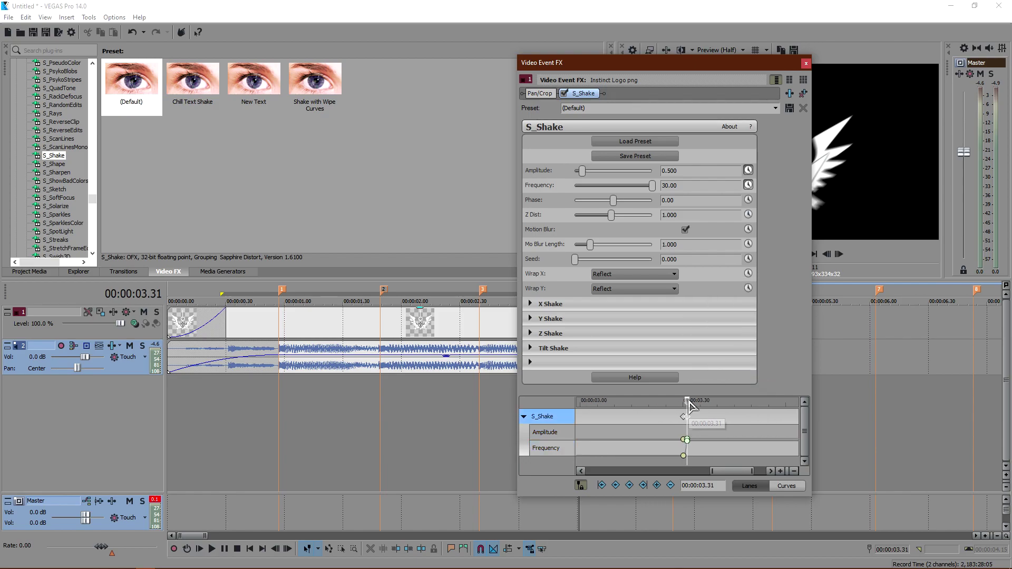
- Place the playhead at 00:00:03.52 and keyframe S_Shake with Amplitude 0.2 and Frequency 0.1
{"action": "scroll", "coordinate": [689, 405], "scroll_direction": "down", "scroll_amount": 3}
{"action": "left_click", "coordinate": [775, 402]}
{"action": "double_click", "coordinate": [669, 171]}
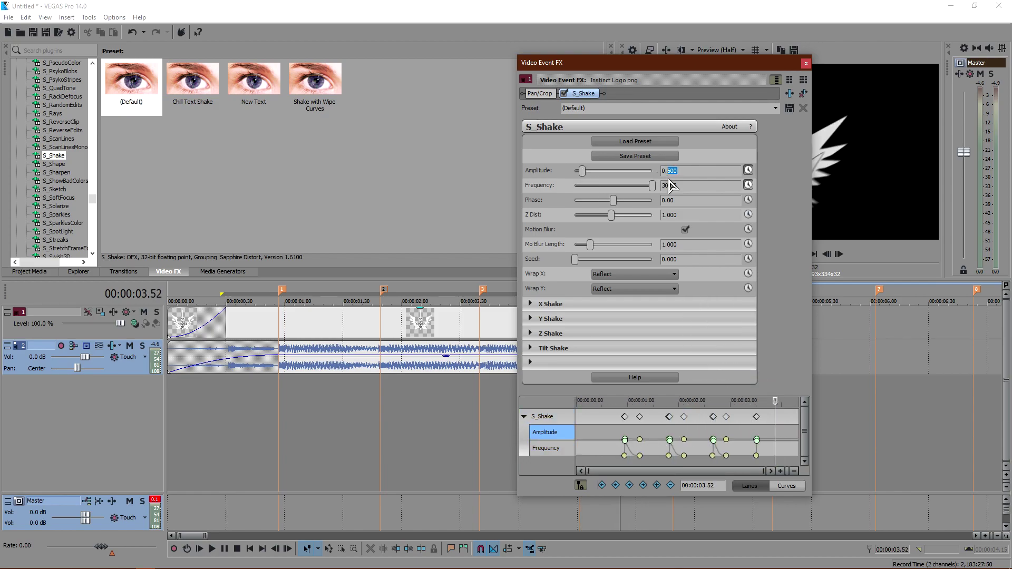
{"action": "key", "text": "Return"}
- Apply Slow Fade interpolation to the Amplitude and Frequency keyframes at 00:00:03.52 and close the effect window
{"action": "right_click", "coordinate": [775, 456]}
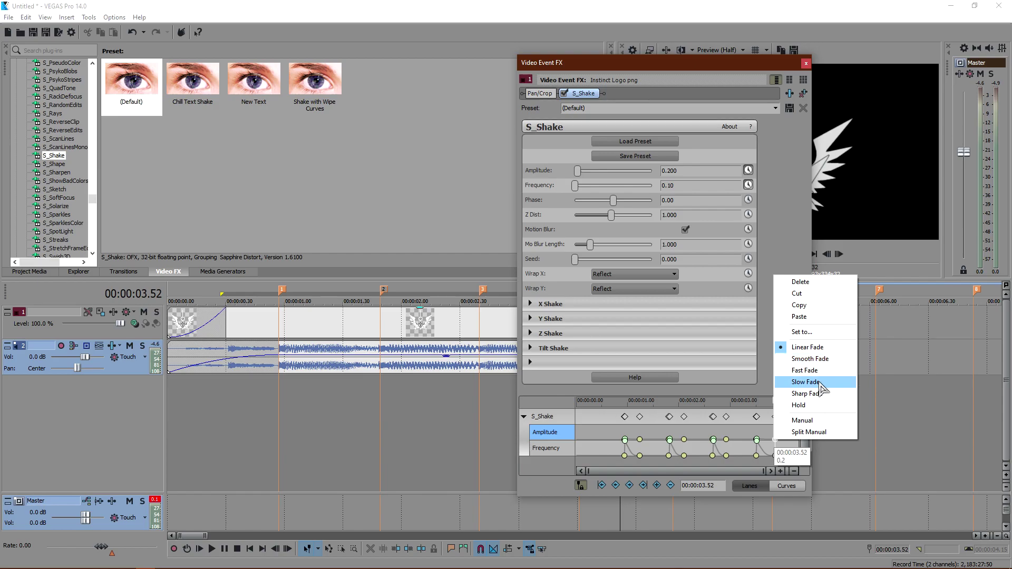
{"action": "left_click", "coordinate": [770, 456]}
{"action": "left_click", "coordinate": [776, 402]}
{"action": "left_click", "coordinate": [775, 417]}
{"action": "left_click_drag", "start_coordinate": [578, 172], "coordinate": [578, 172]}
{"action": "left_click", "coordinate": [806, 62]}
- Lower the video preview quality to Draft (Quarter)
{"action": "left_click", "coordinate": [583, 440]}
{"action": "left_click_drag", "start_coordinate": [581, 403], "coordinate": [169, 377]}
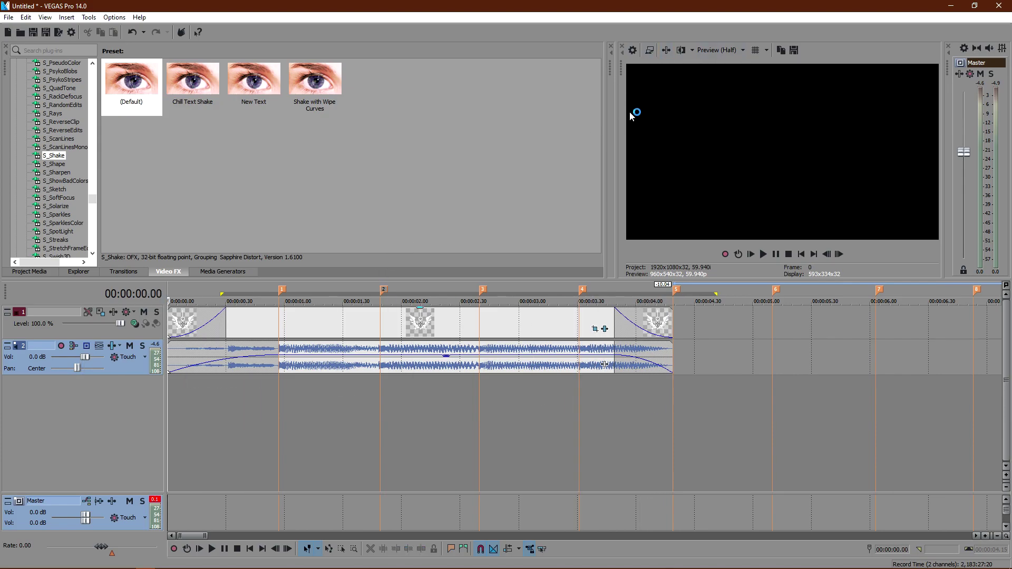
{"action": "left_click", "coordinate": [522, 411]}
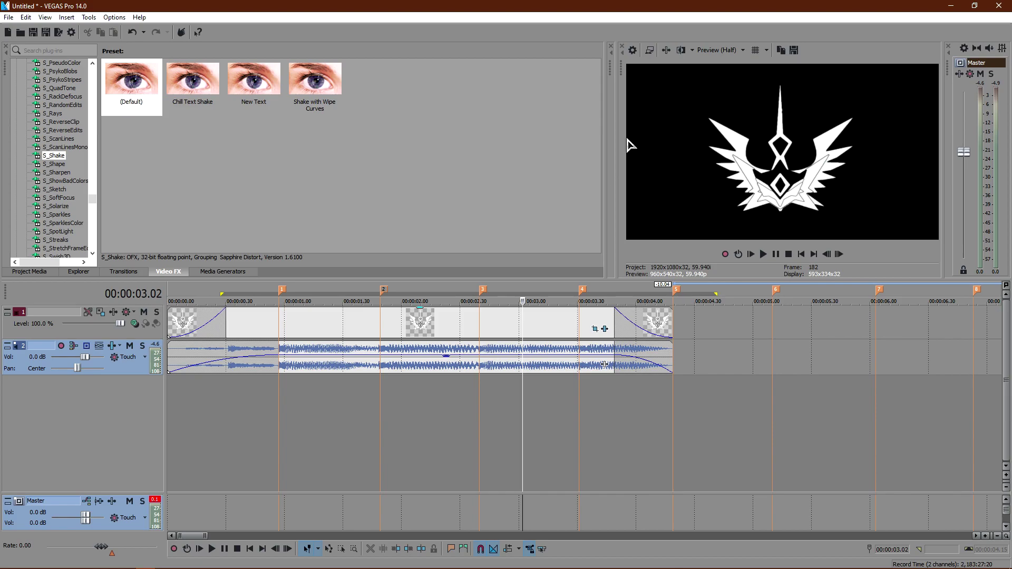
{"action": "left_click", "coordinate": [717, 50]}
{"action": "mouse_move", "coordinate": [719, 68]}
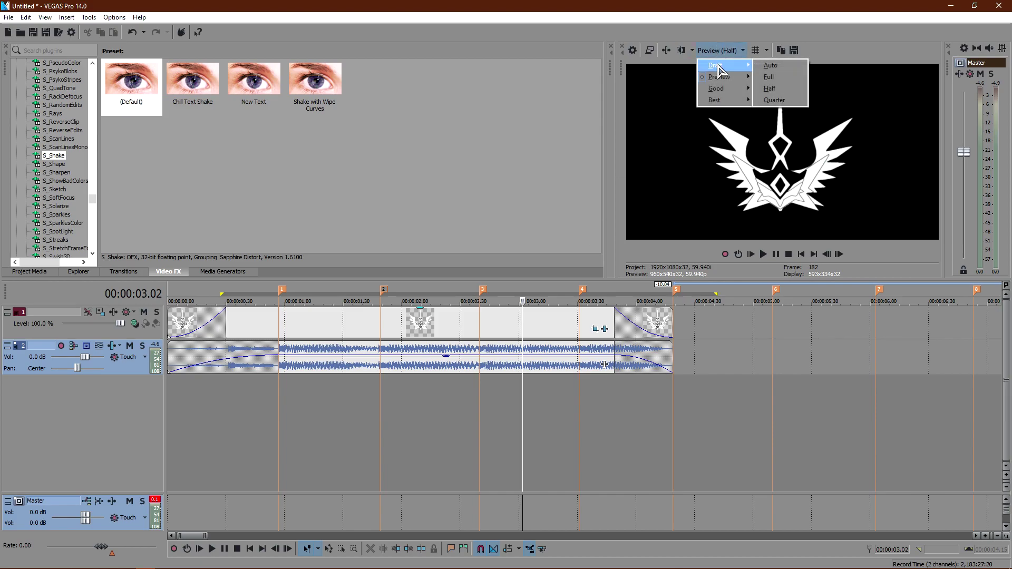
{"action": "left_click", "coordinate": [774, 100]}
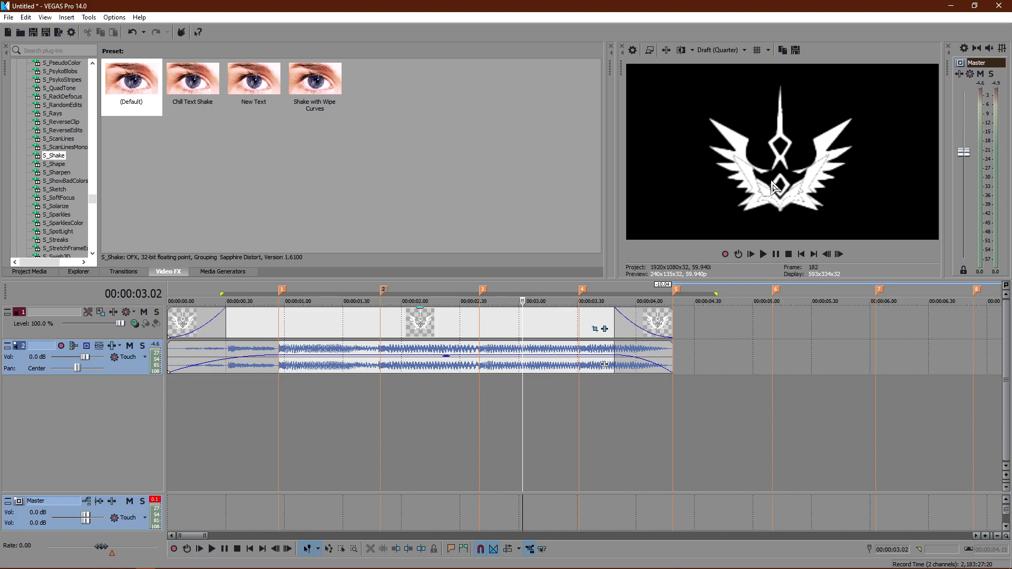
- Spot-check the logo at several points, and play the clip from the start in the full-screen external preview
{"action": "left_click", "coordinate": [396, 443]}
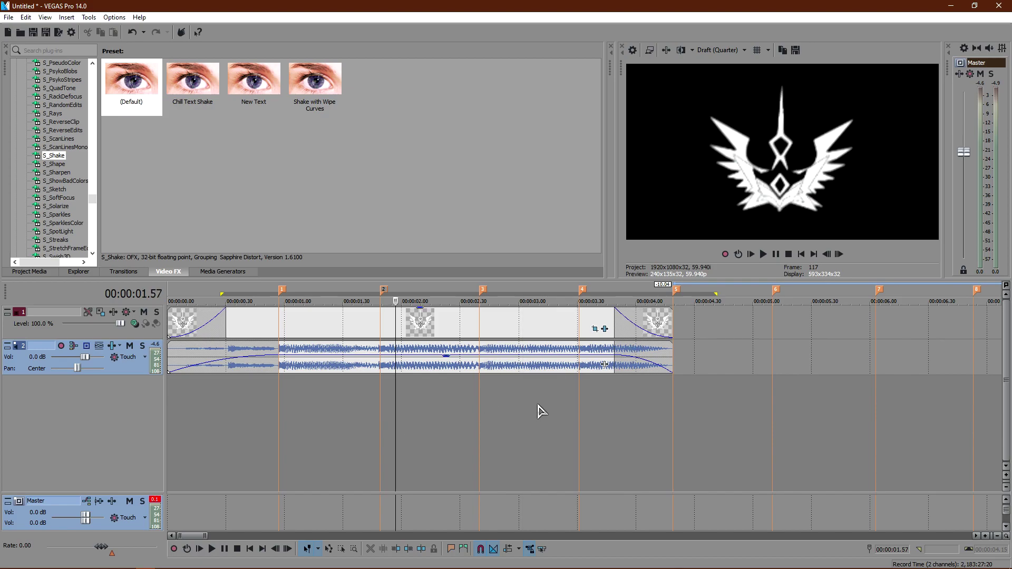
{"action": "left_click", "coordinate": [537, 410]}
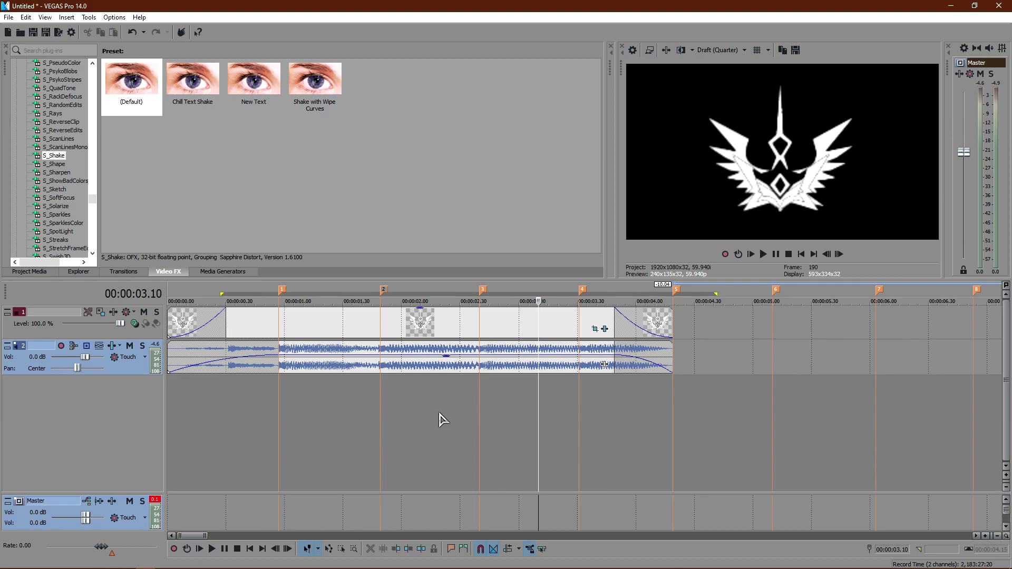
{"action": "left_click", "coordinate": [441, 406]}
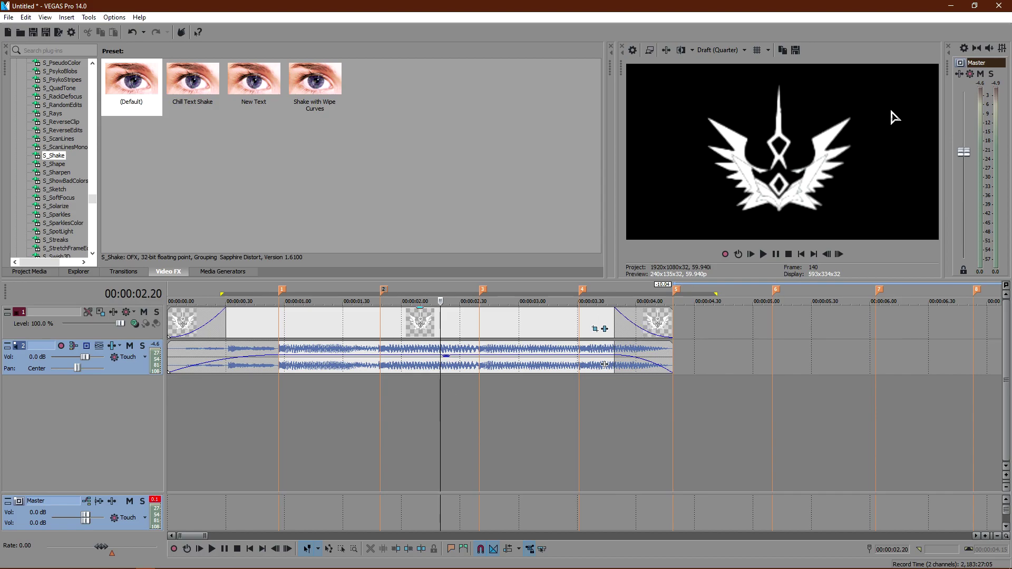
{"action": "key", "text": "ctrl+Home"}
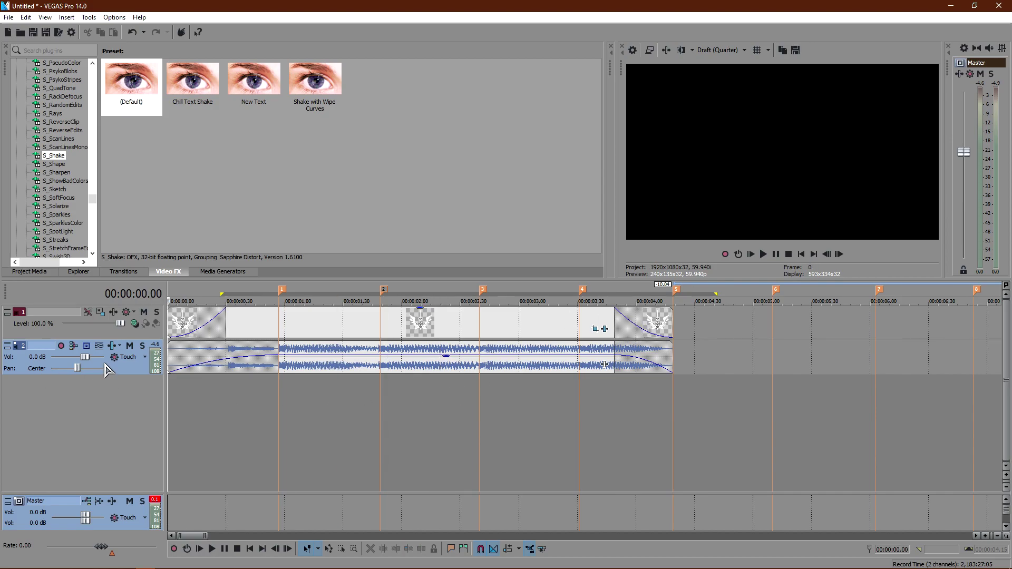
{"action": "left_click", "coordinate": [651, 52]}
{"action": "key", "text": "space"}
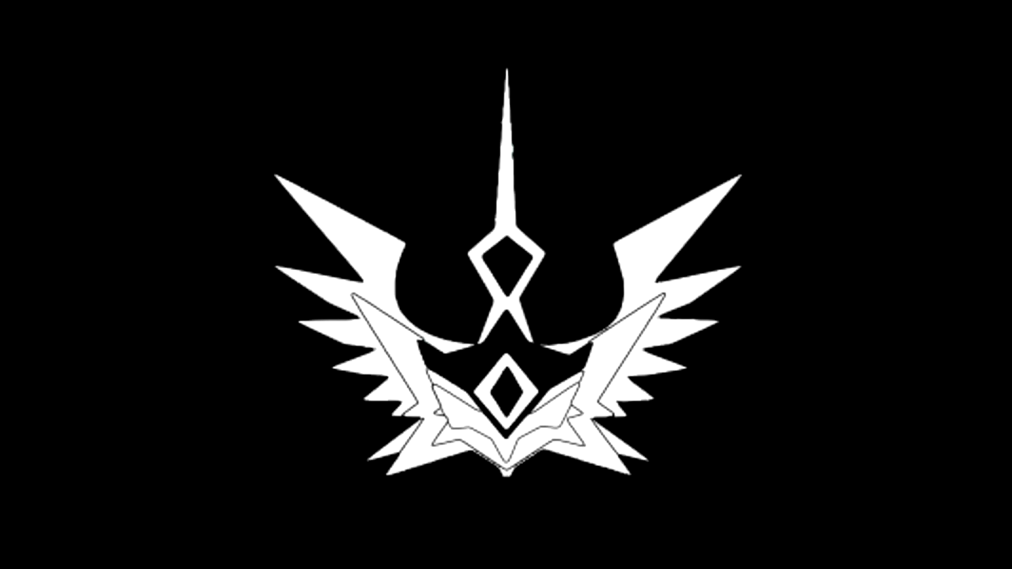